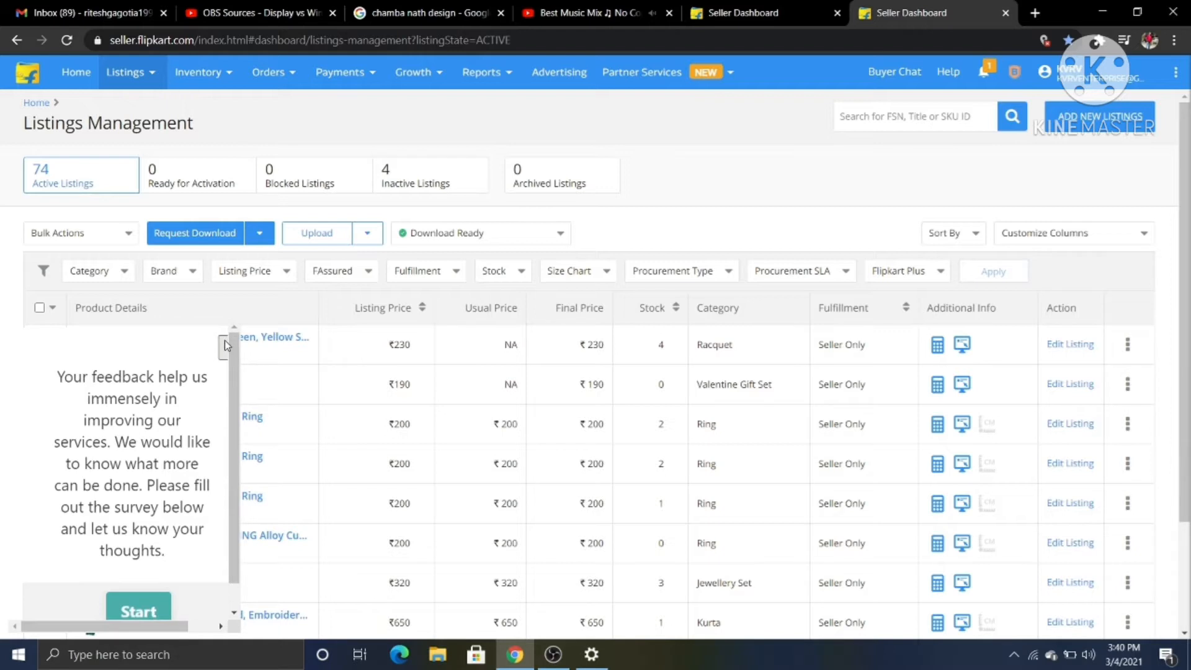
Dismiss the feedback survey and start adding a single new listing.
click(224, 345)
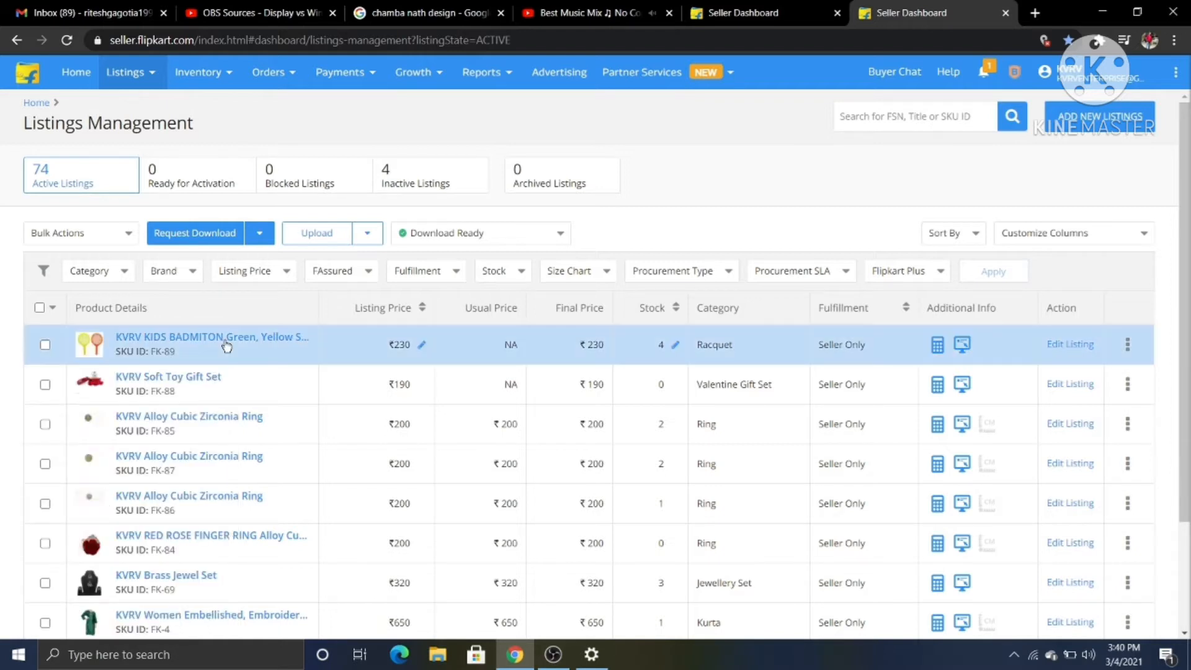
mouse_move(134, 82)
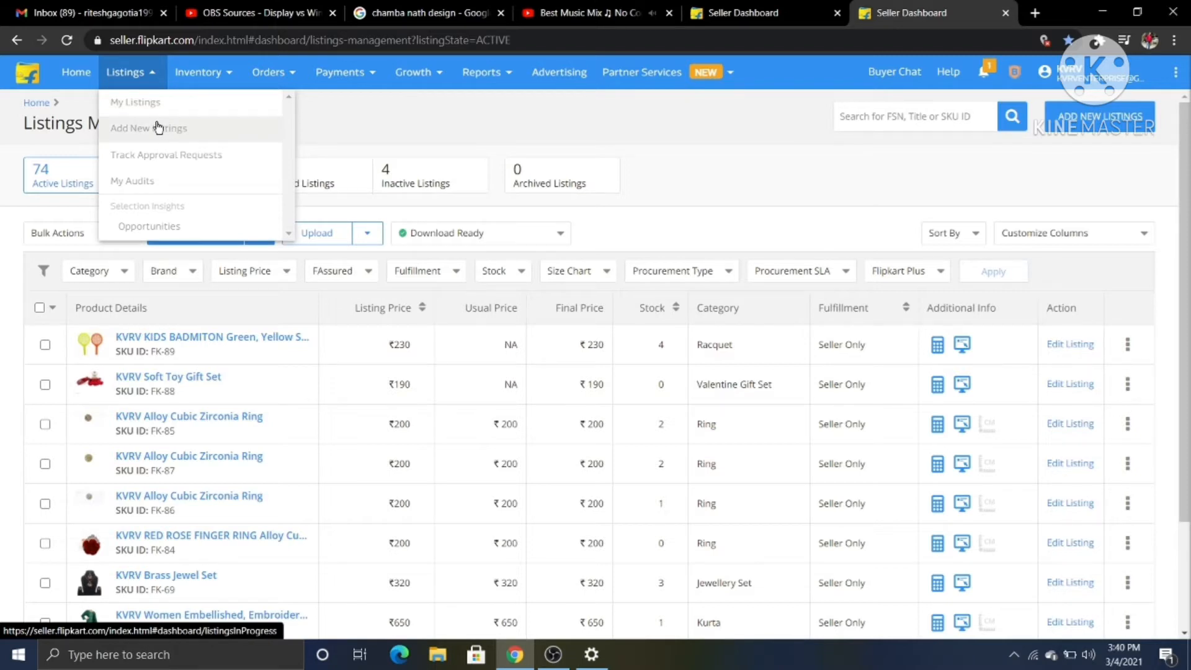
click(191, 129)
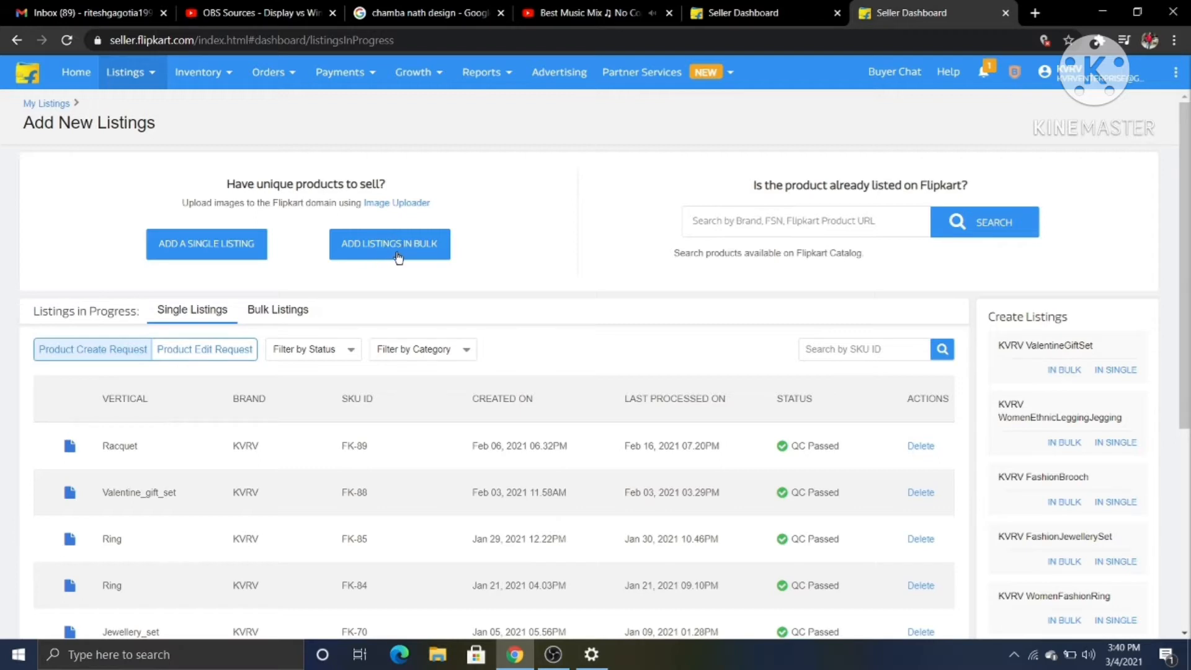
click(217, 245)
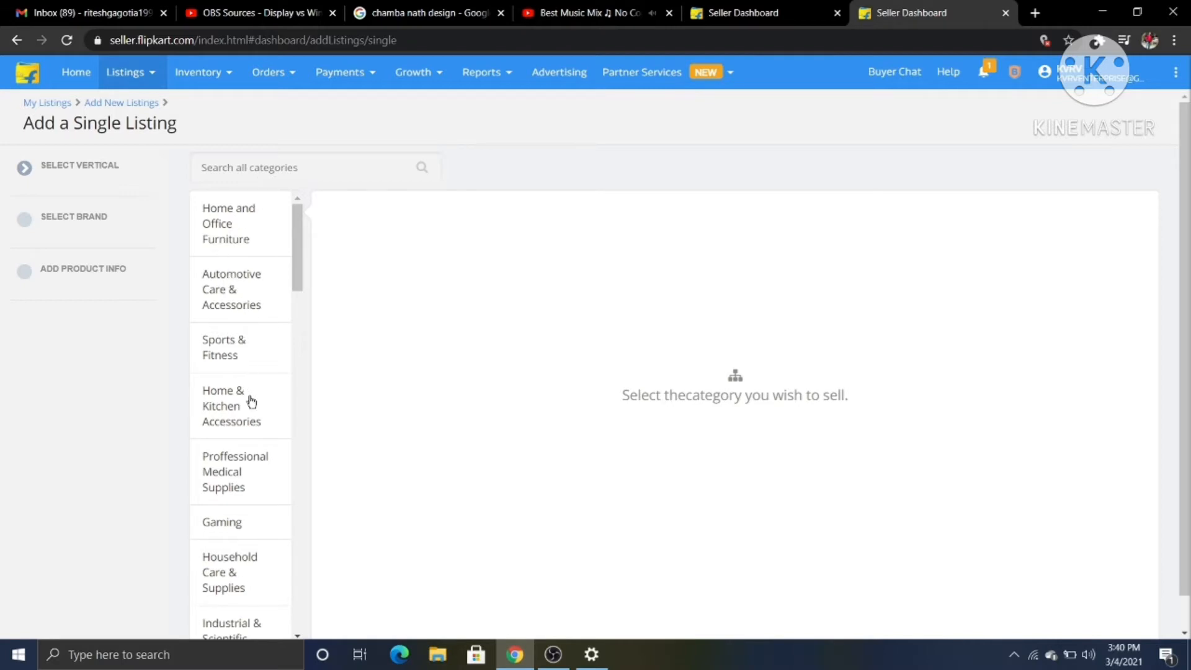
Choose the Earrings vertical under Jewellery / Artificial & Silver Jewellery for the listing.
scroll(252, 402, down, 2)
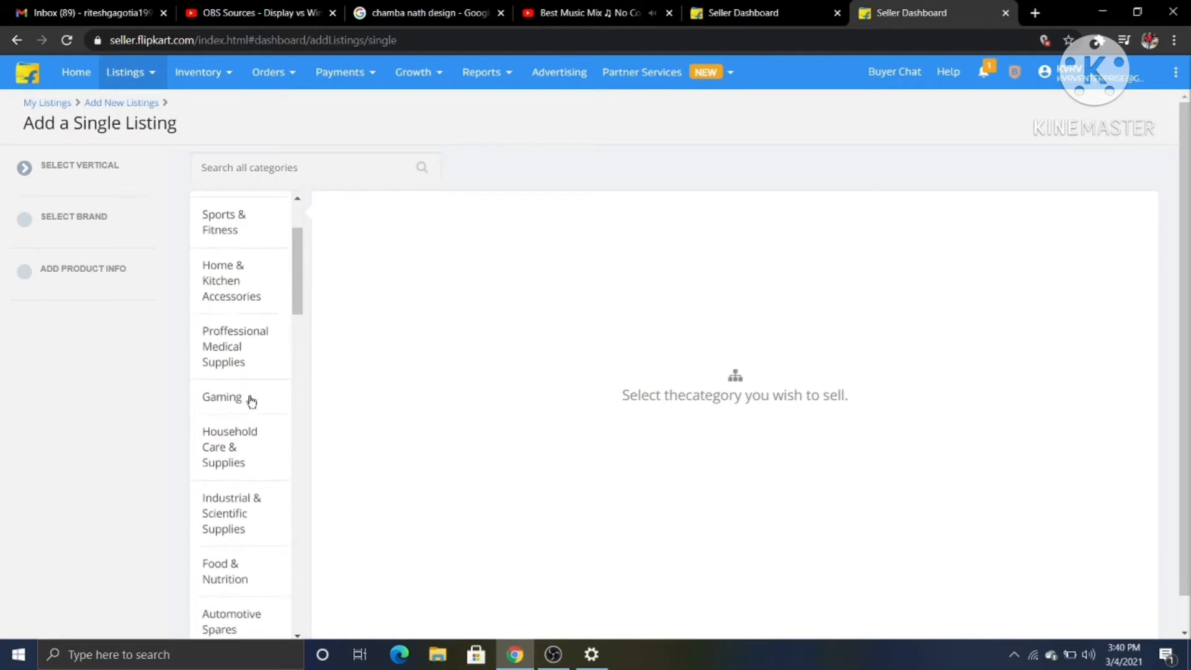
scroll(251, 402, down, 3)
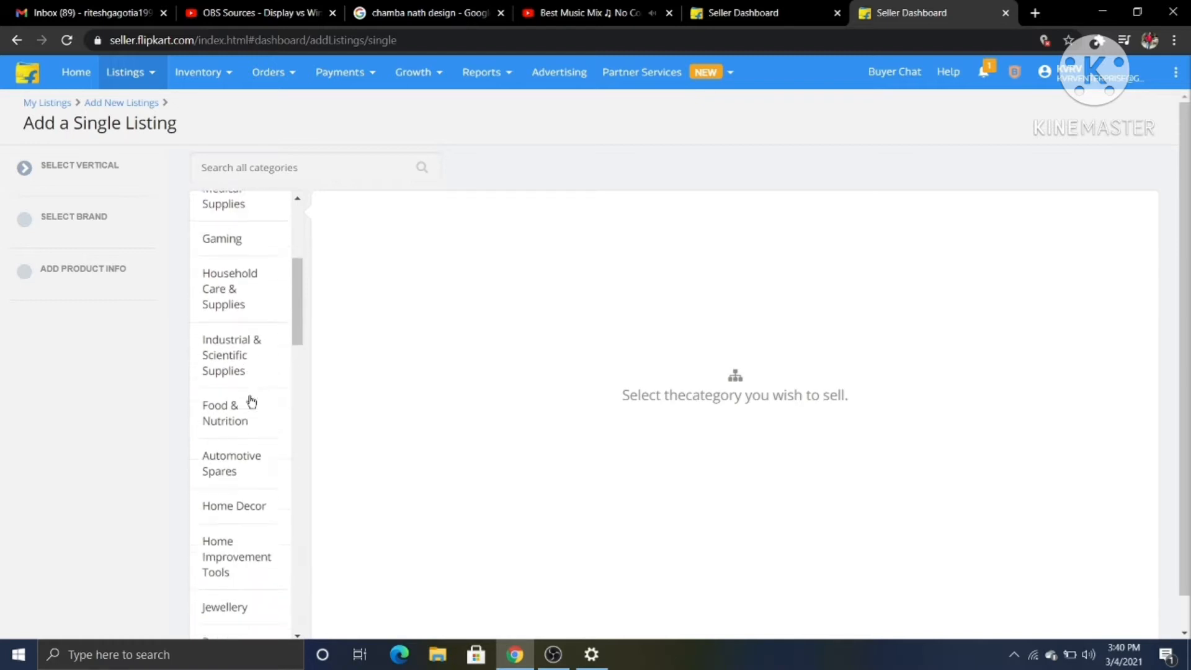
scroll(251, 403, down, 2)
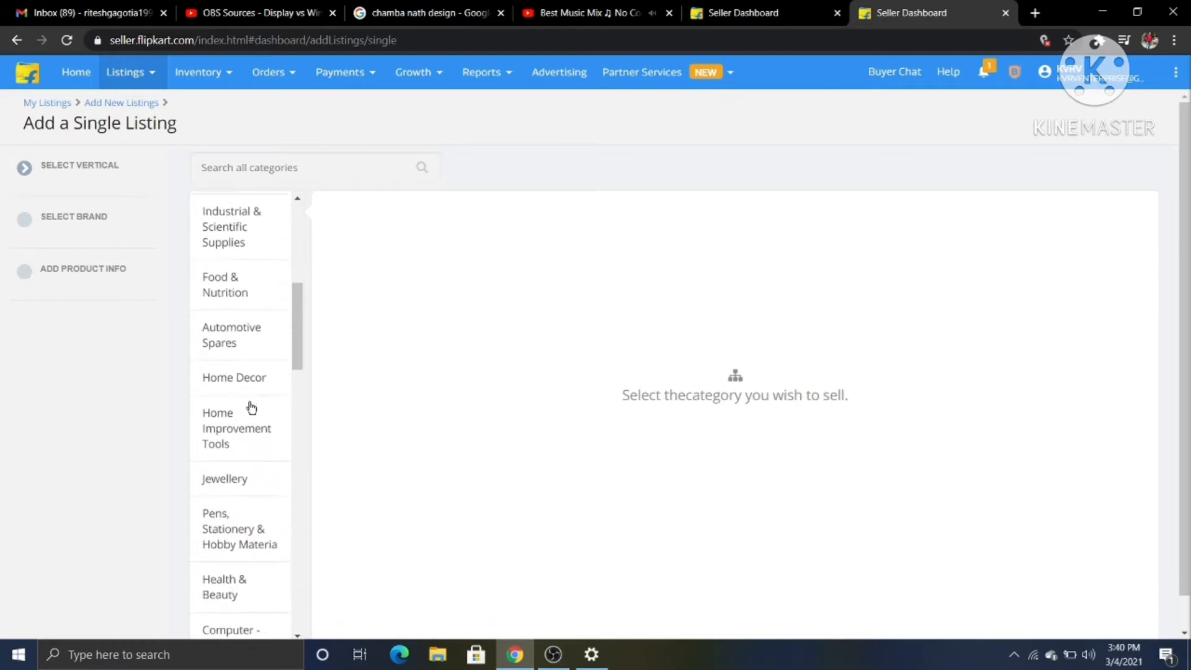
click(242, 480)
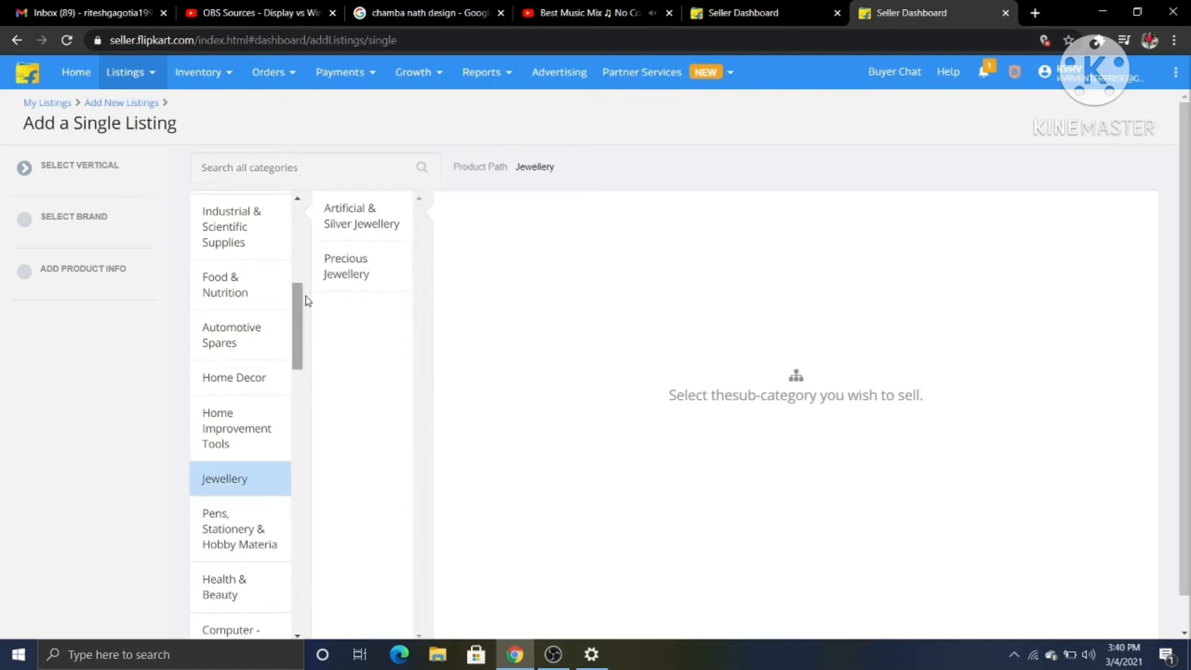
click(352, 219)
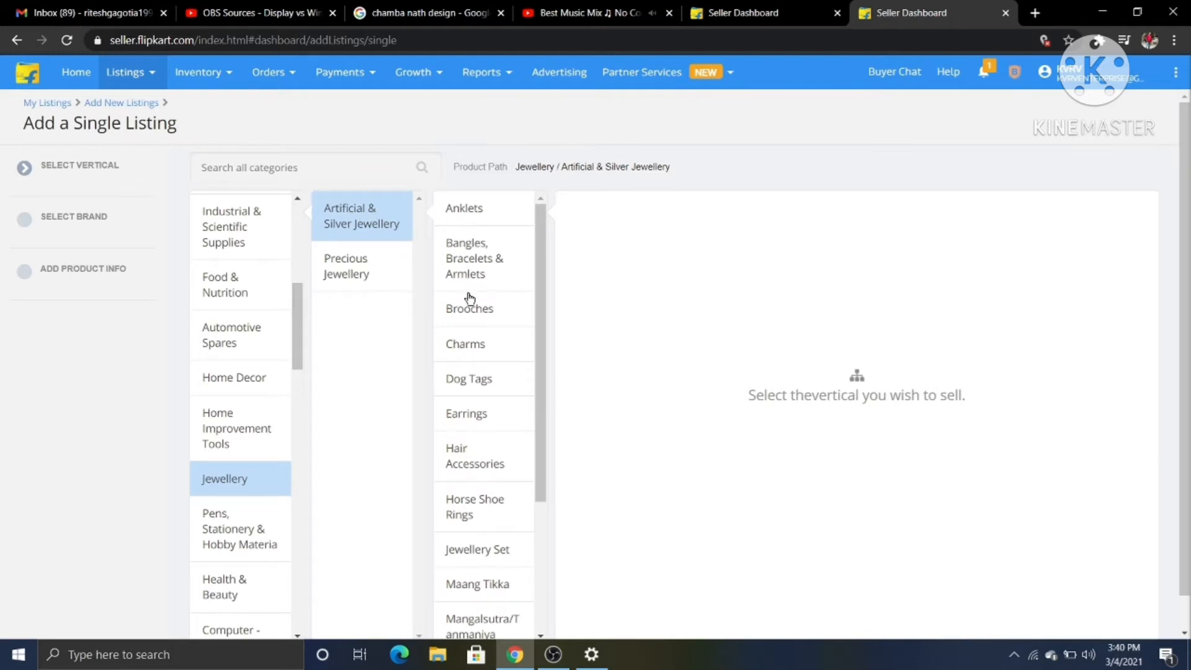
click(500, 417)
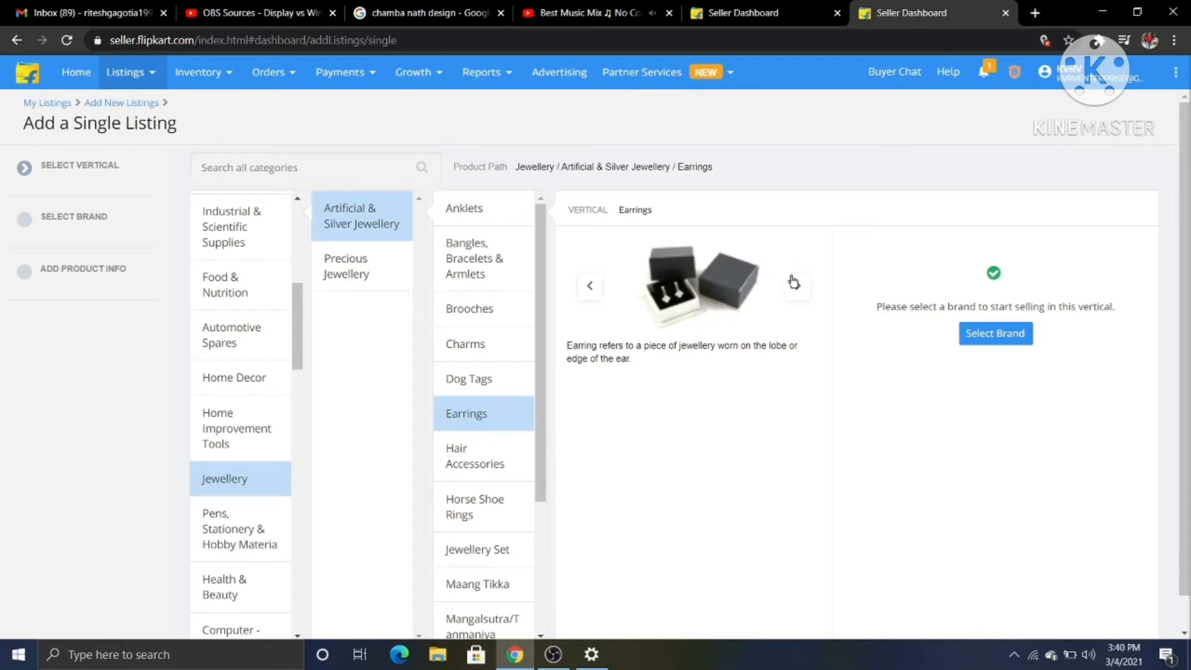
Select the recently used brand KVRV and create a new listing under it.
click(995, 335)
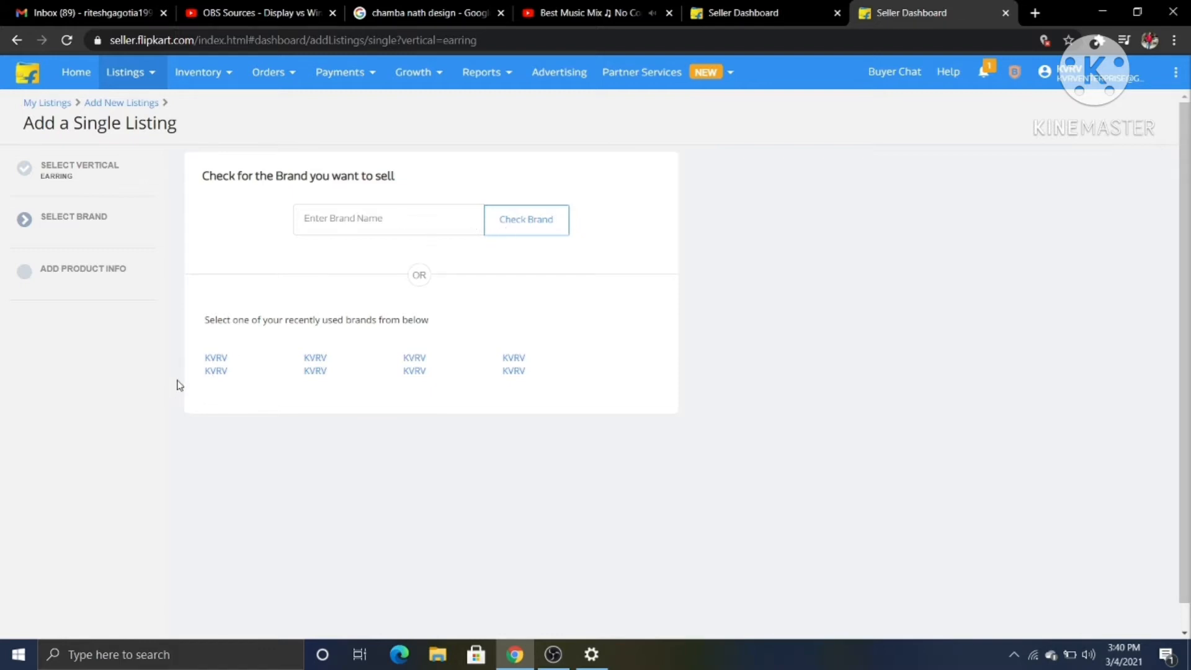
click(214, 358)
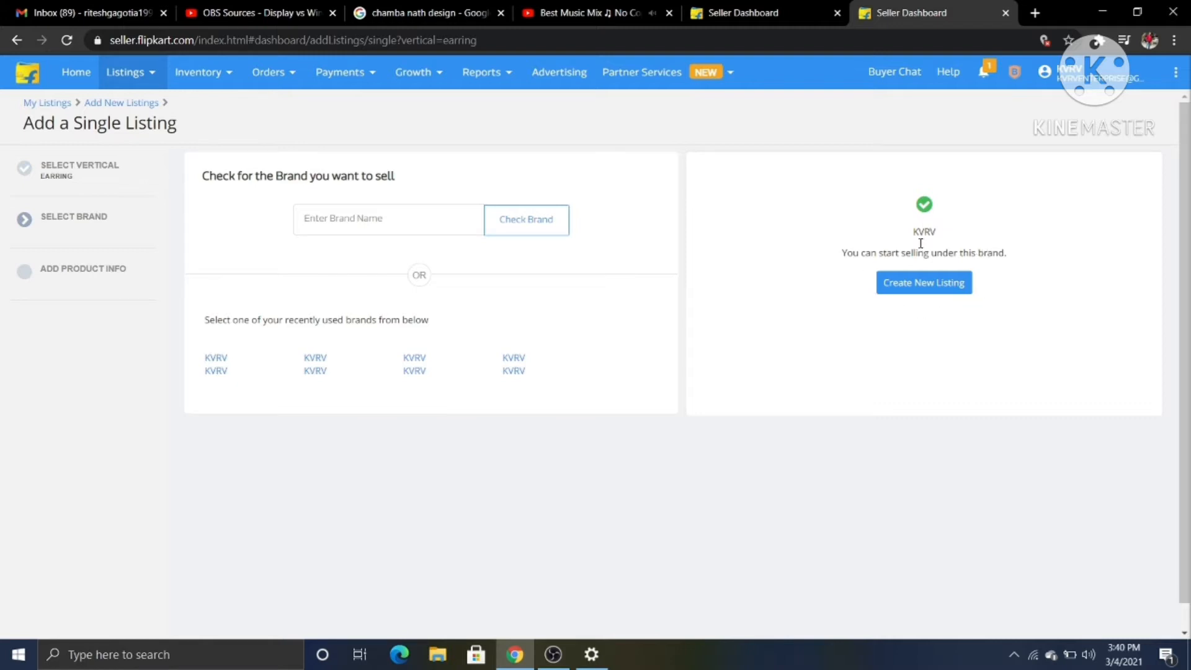
click(937, 288)
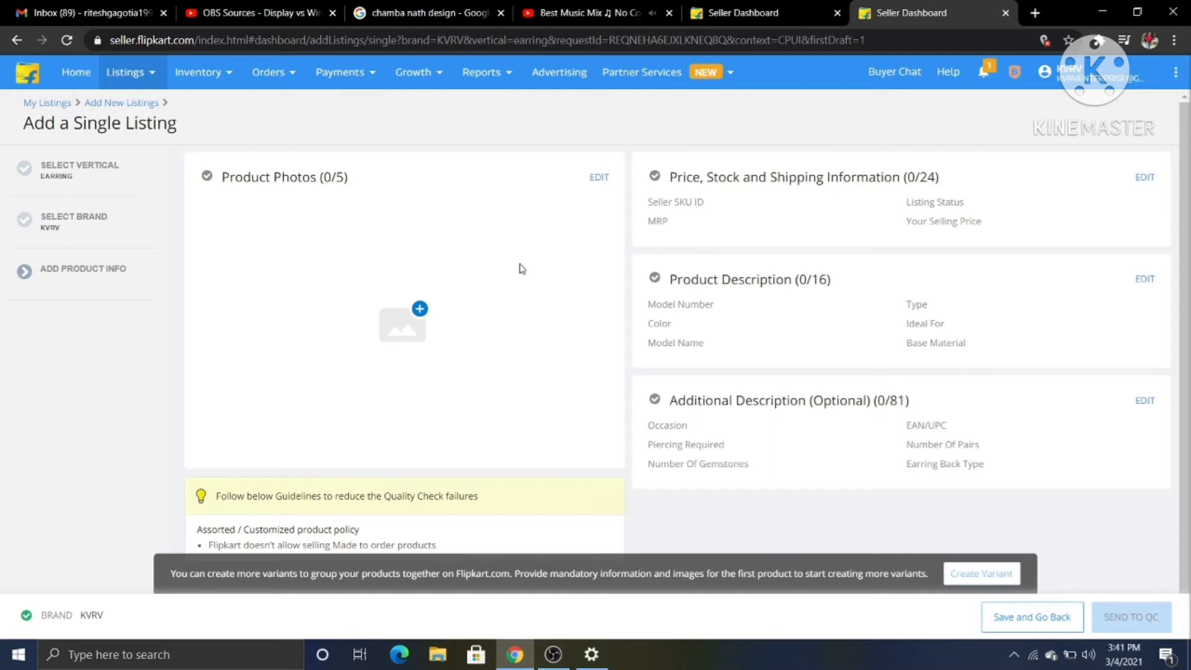
Start uploading the front view product photo and open the Earrings image folder on the Desktop.
click(419, 309)
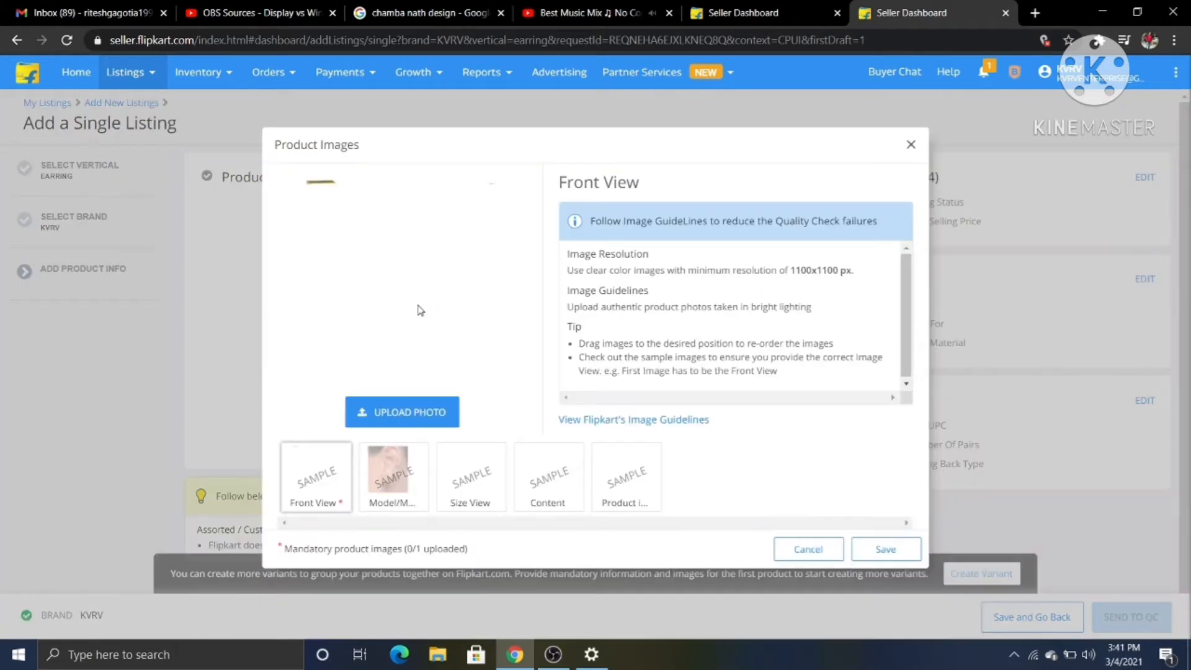
click(374, 422)
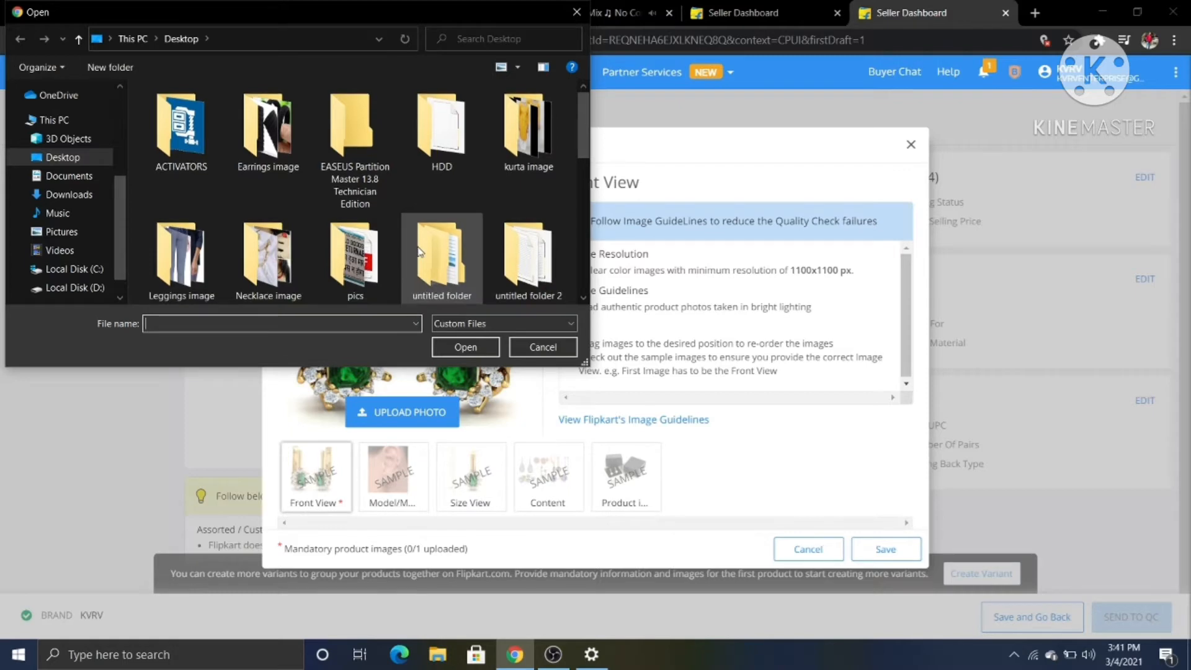
scroll(419, 251, down, 5)
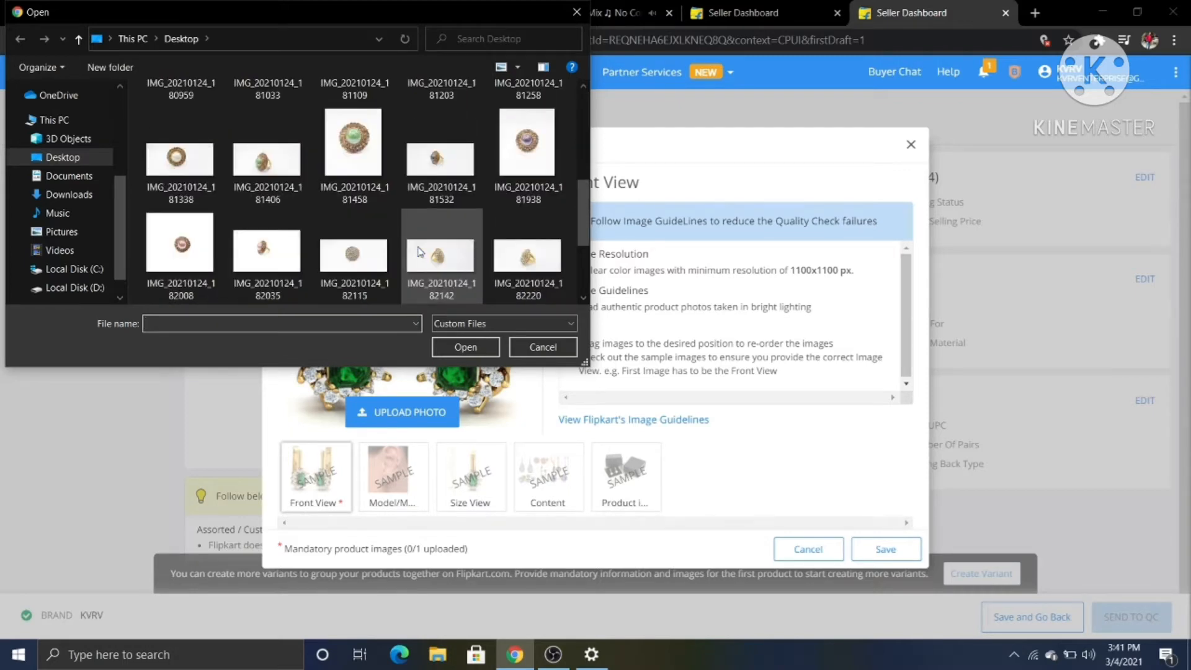
scroll(419, 251, down, 2)
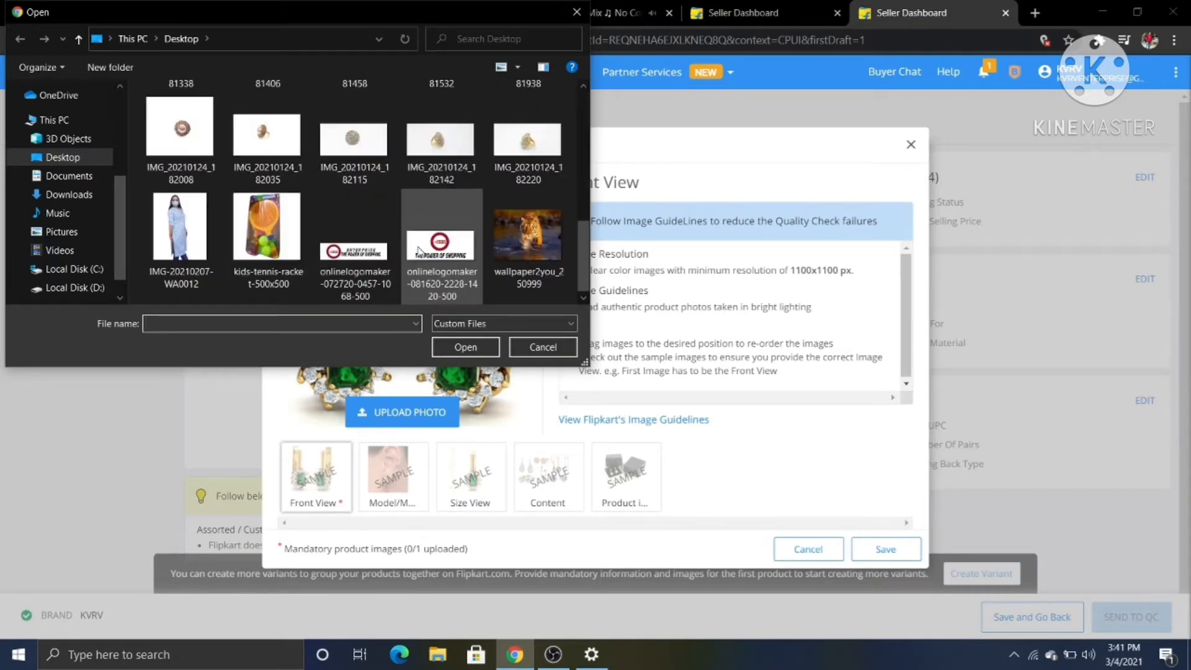
scroll(419, 250, up, 3)
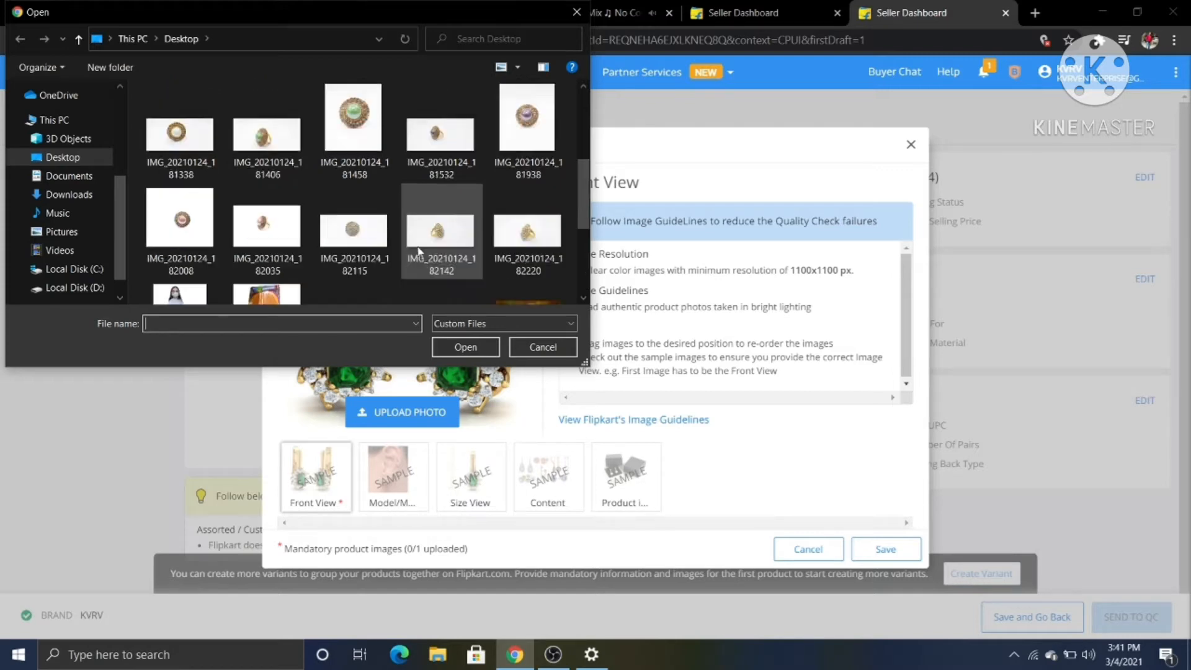
scroll(417, 250, up, 2)
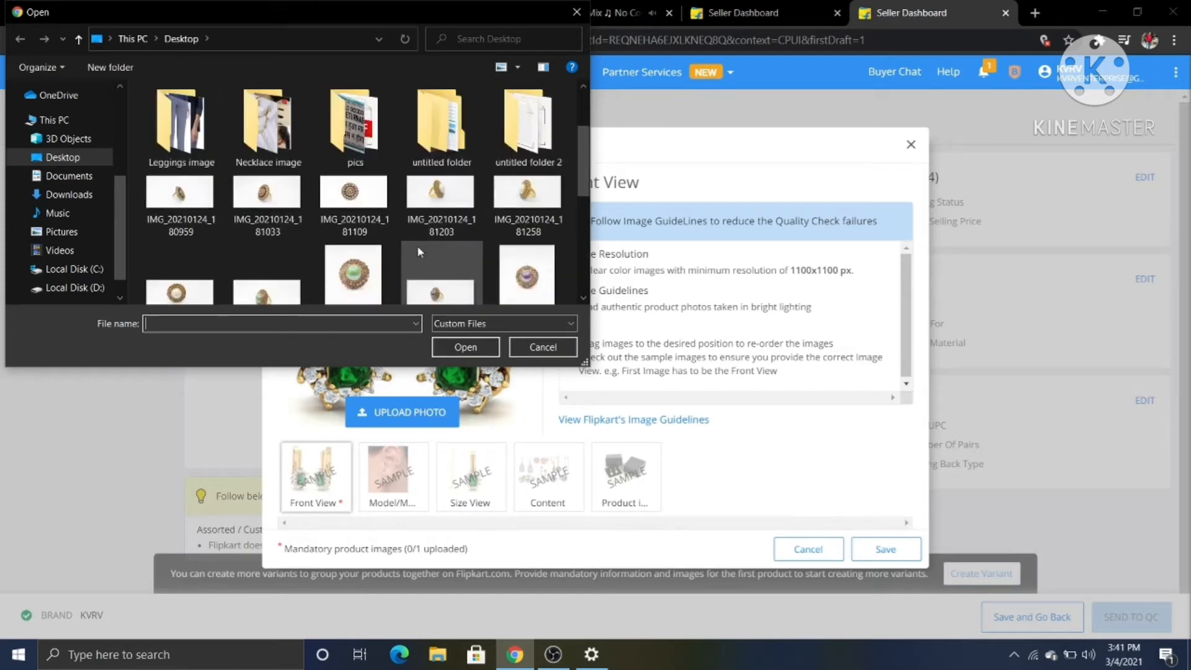
scroll(418, 251, up, 2)
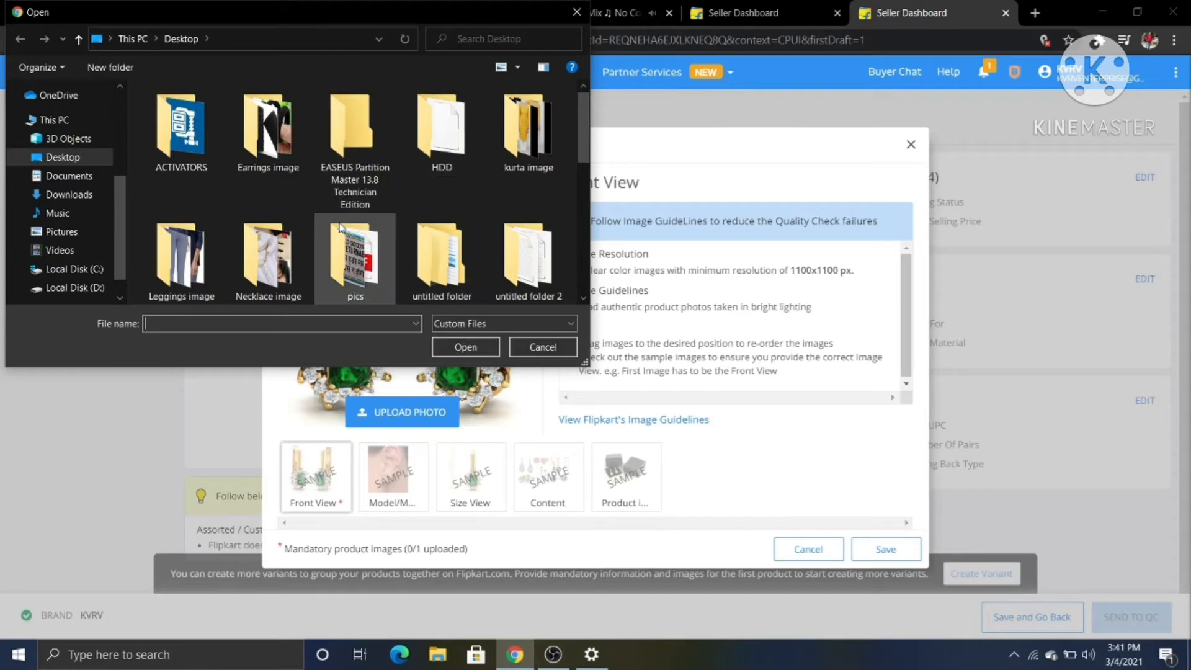
double_click(265, 153)
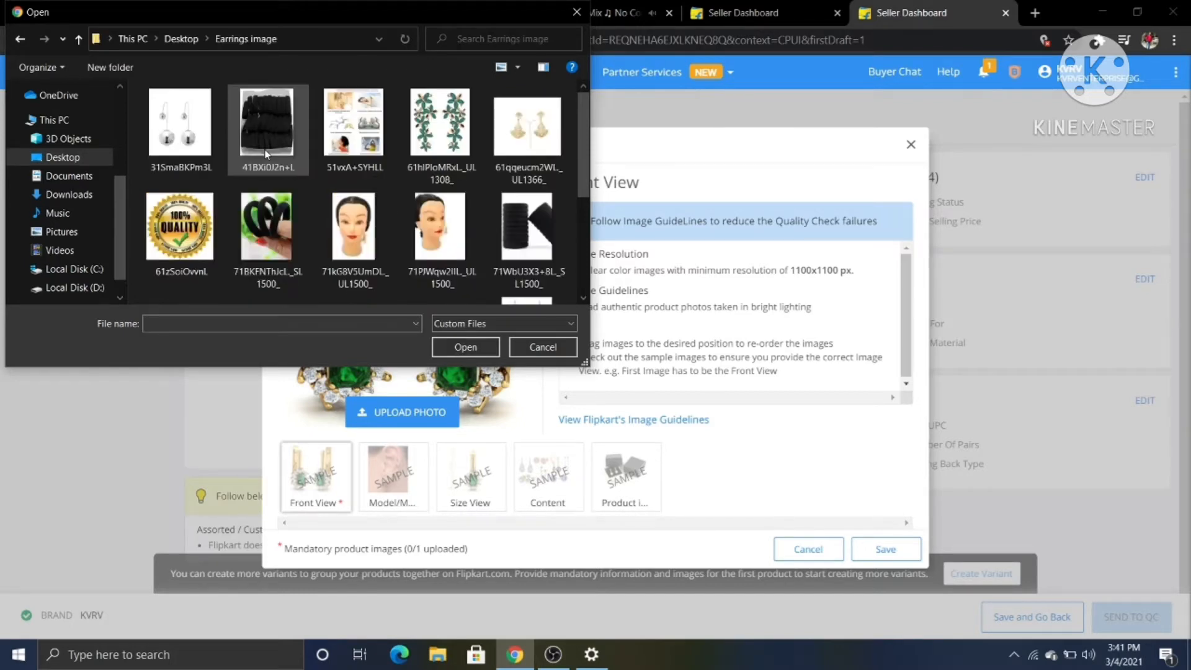
scroll(346, 176, down, 2)
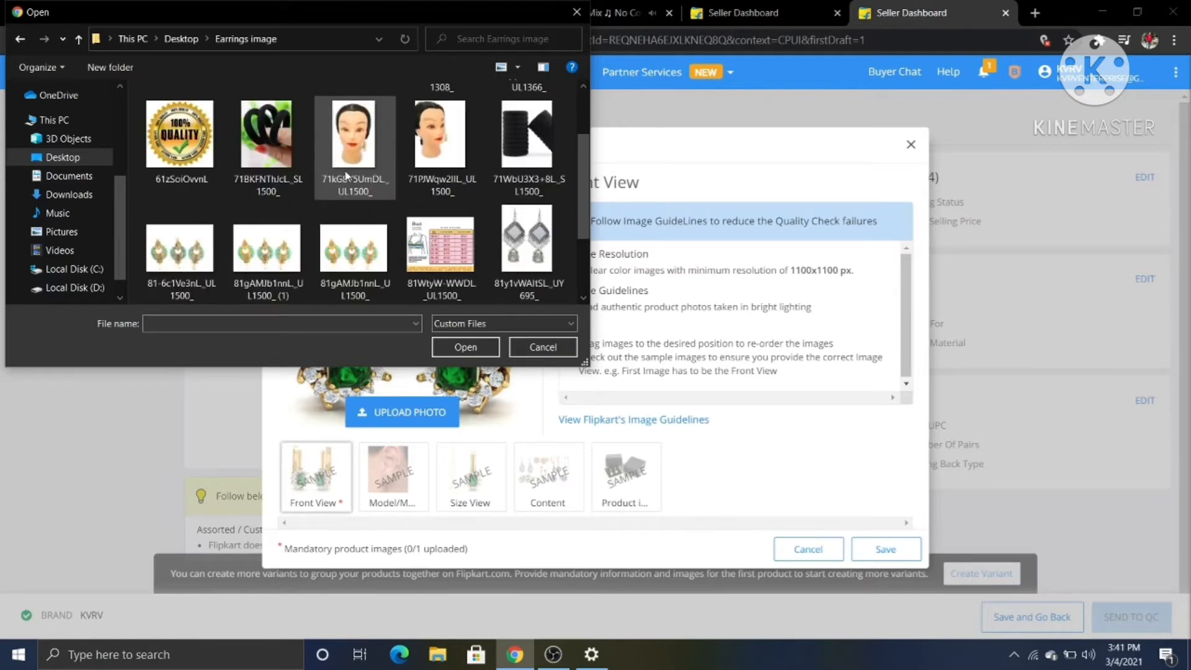
scroll(346, 175, up, 2)
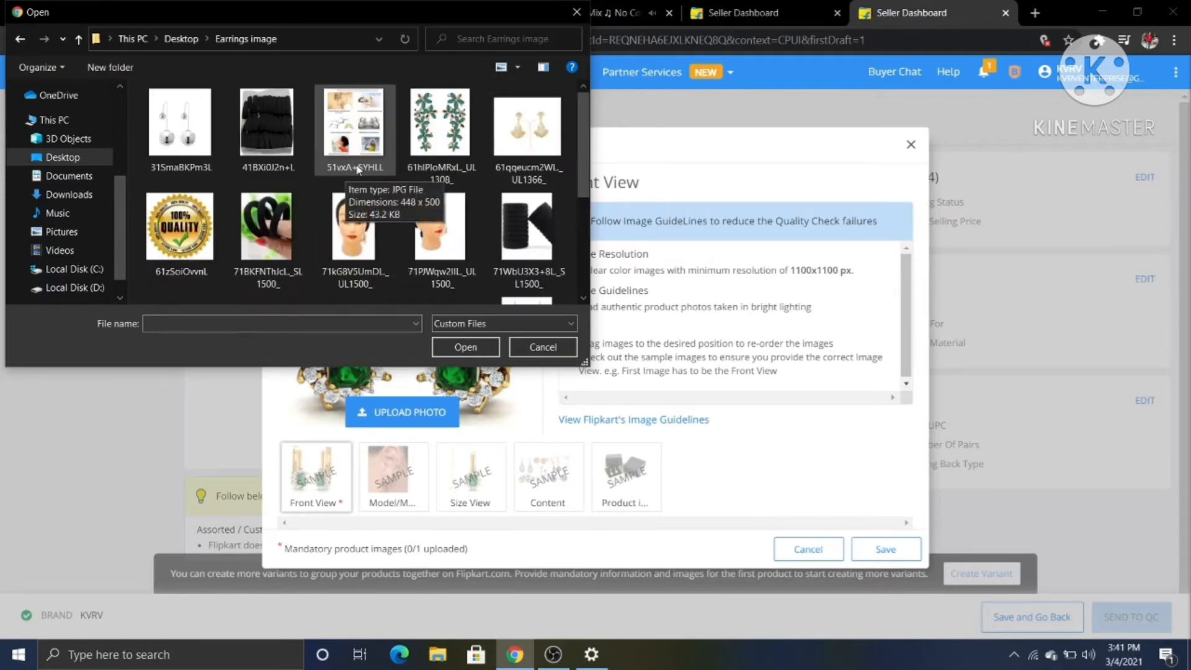
click(442, 112)
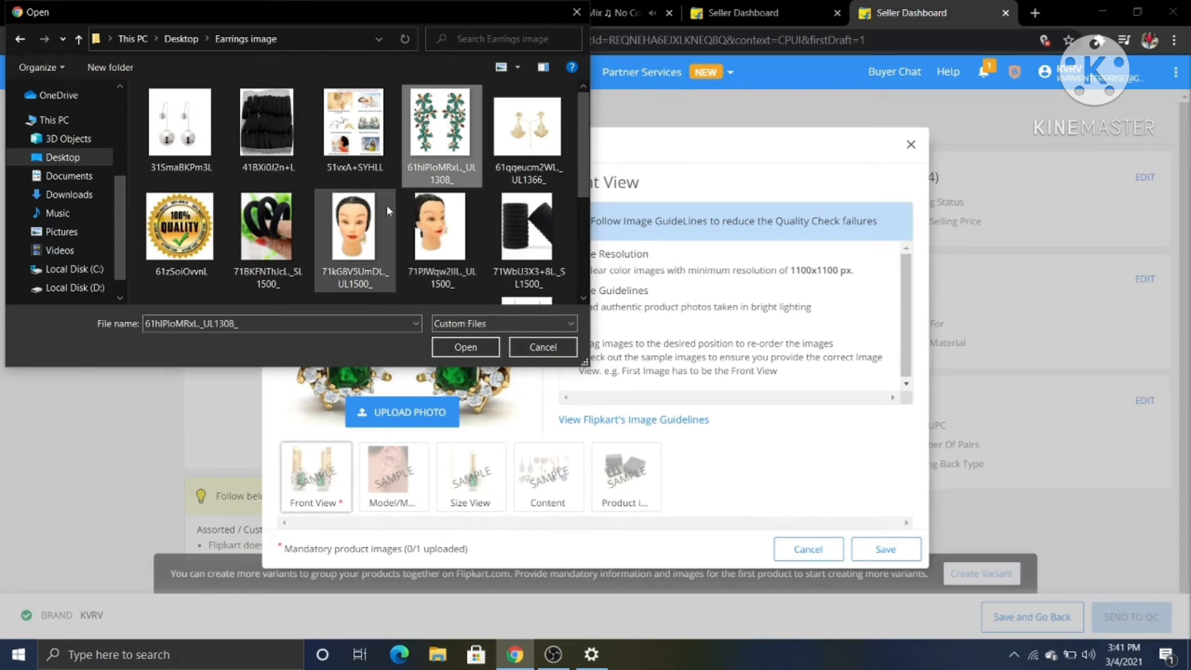
List all file types and upload the last oxidized-silver-pearl-mirror-work image, with both earrings hanging upright, as the Front View photo.
scroll(382, 211, down, 3)
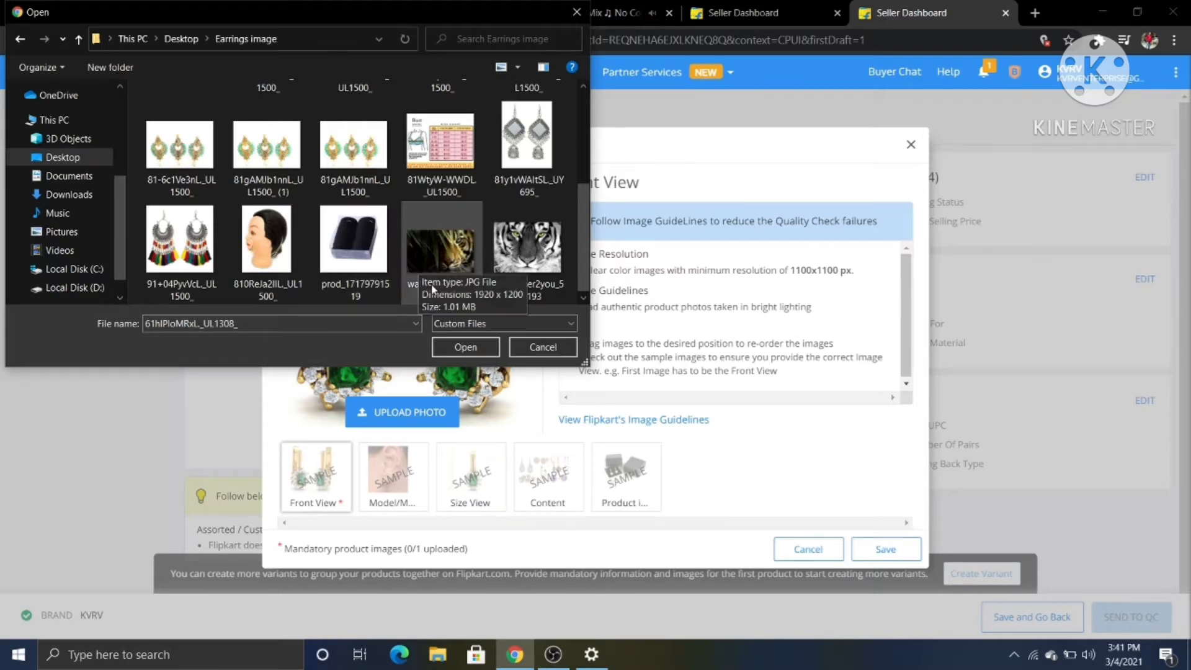
click(451, 323)
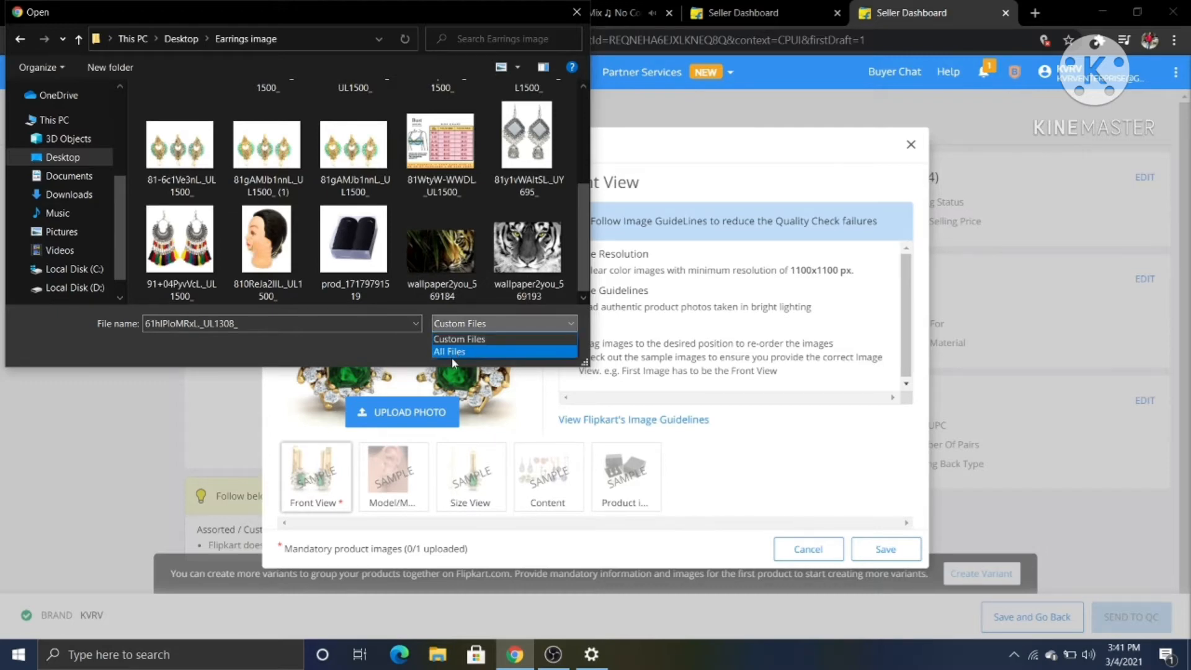
click(452, 352)
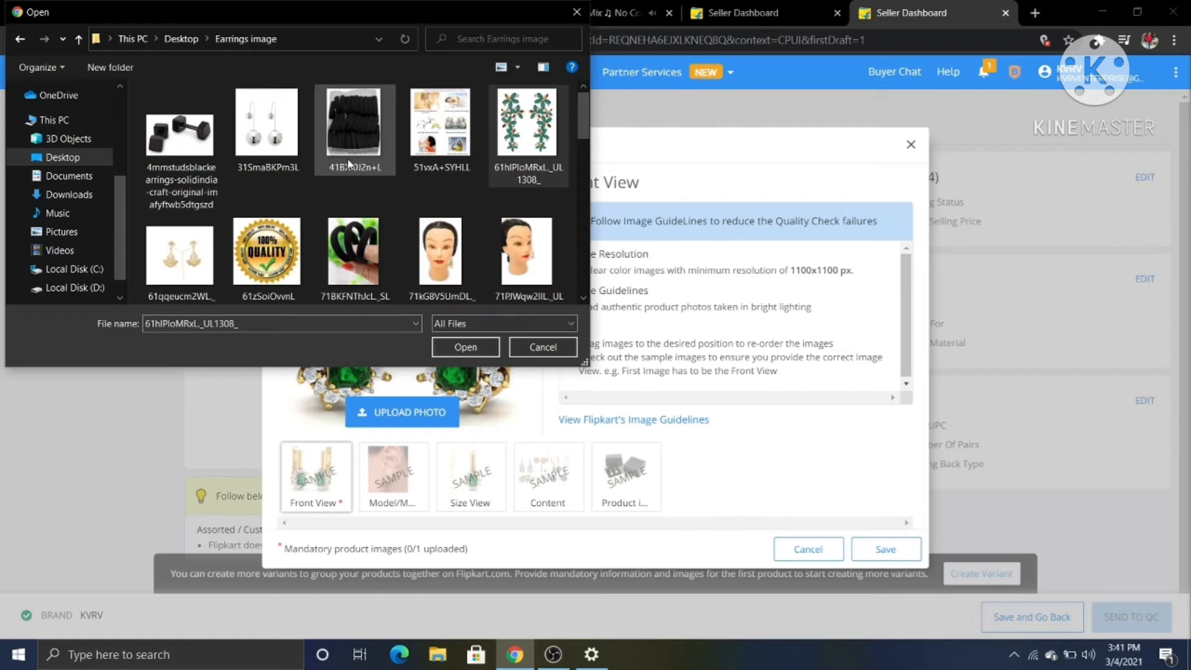
scroll(348, 159, down, 1)
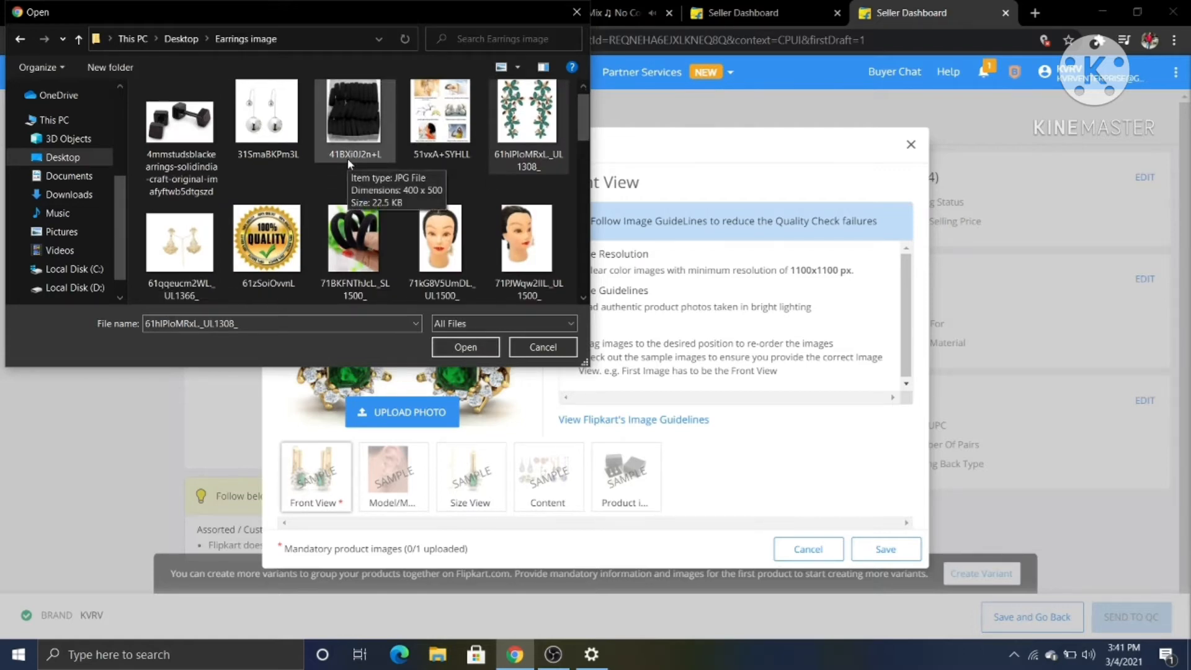
scroll(347, 159, down, 2)
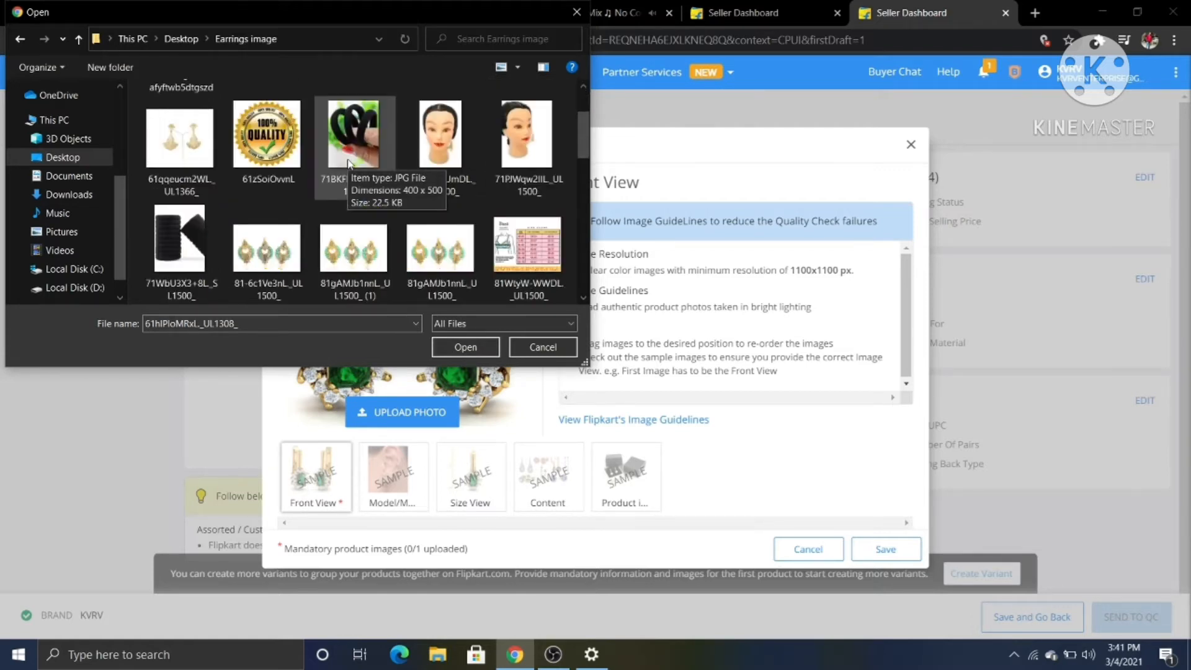
scroll(348, 163, down, 2)
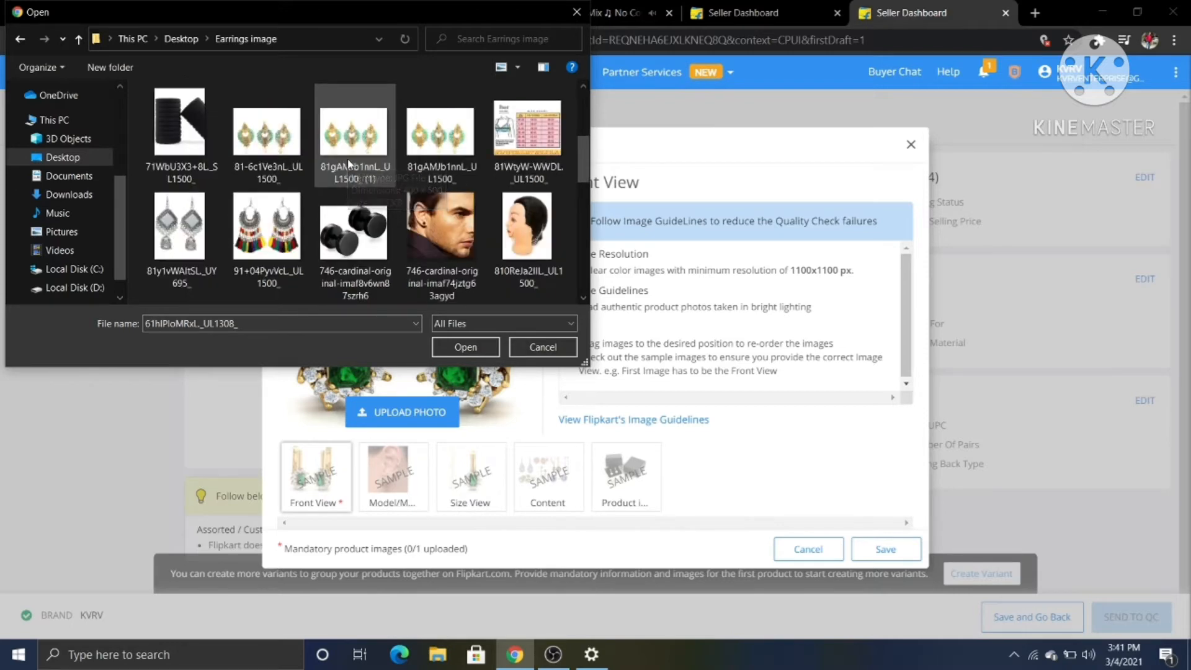
scroll(348, 158, down, 4)
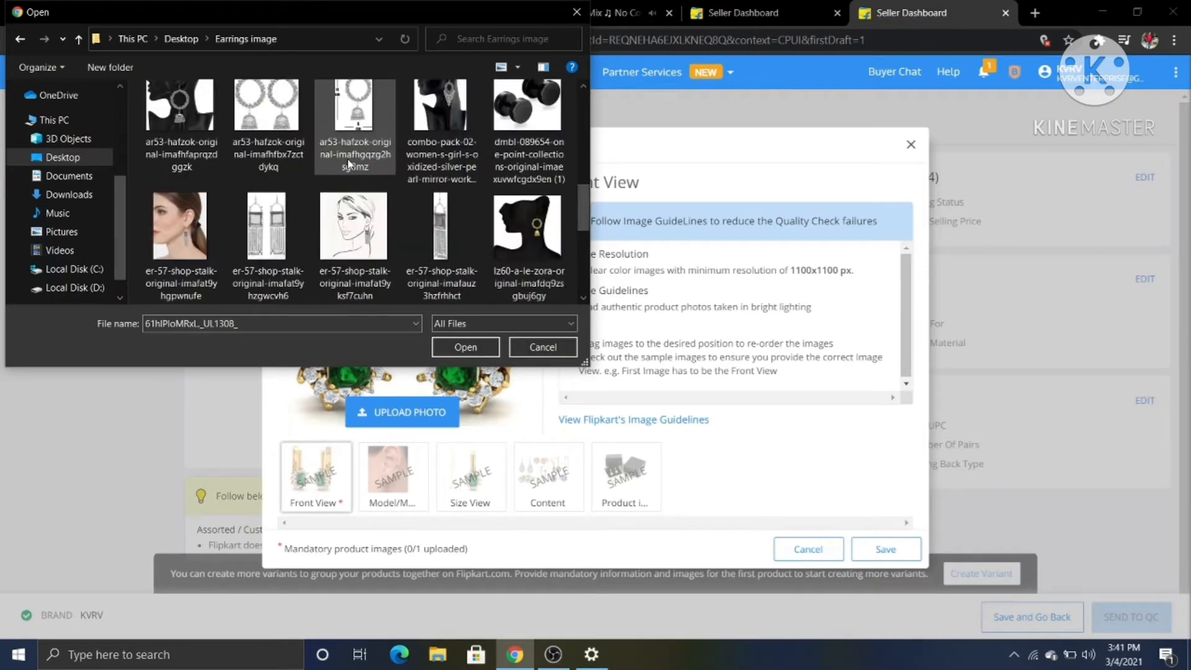
scroll(349, 164, down, 3)
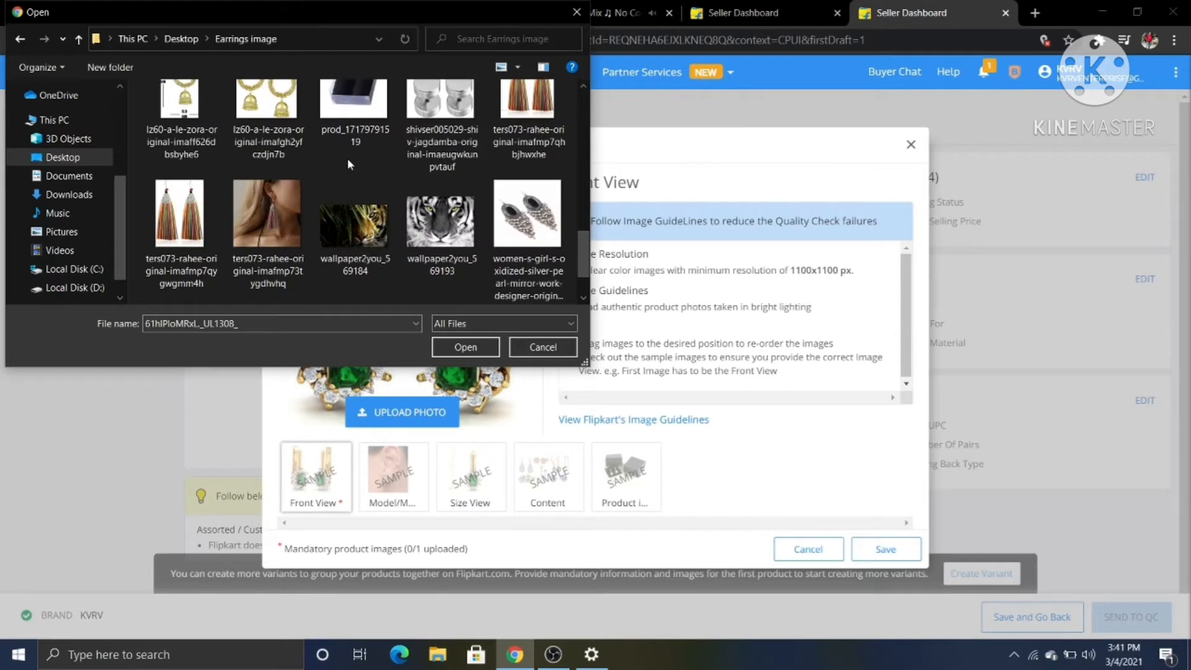
scroll(349, 163, down, 2)
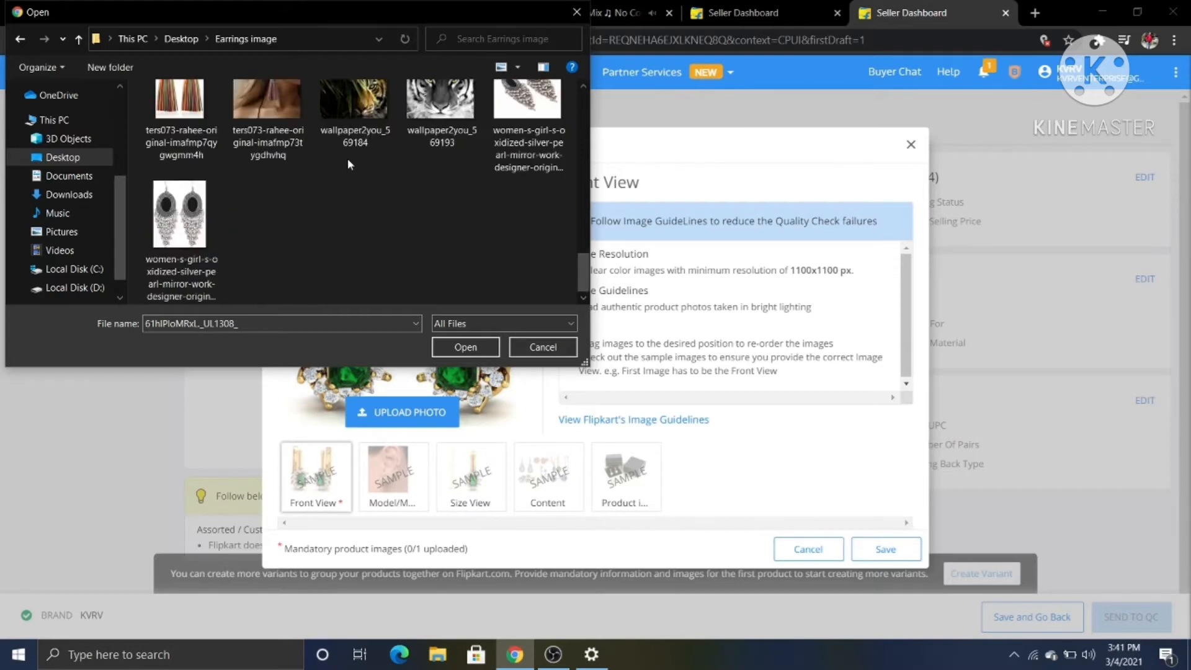
scroll(348, 164, up, 1)
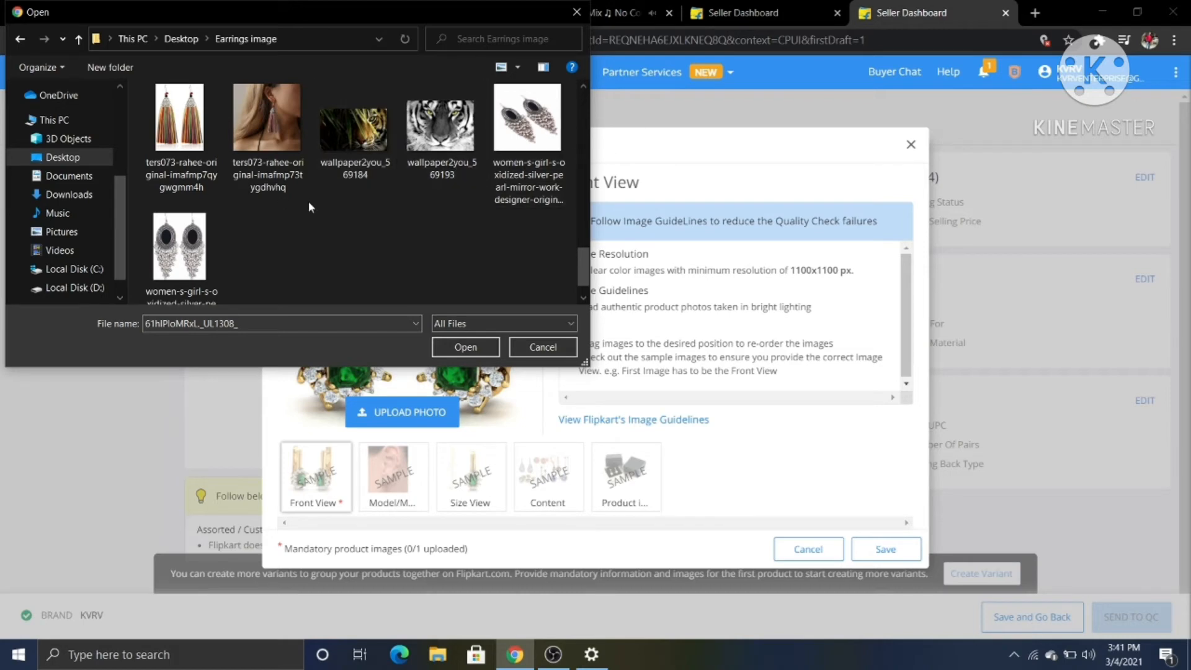
click(149, 258)
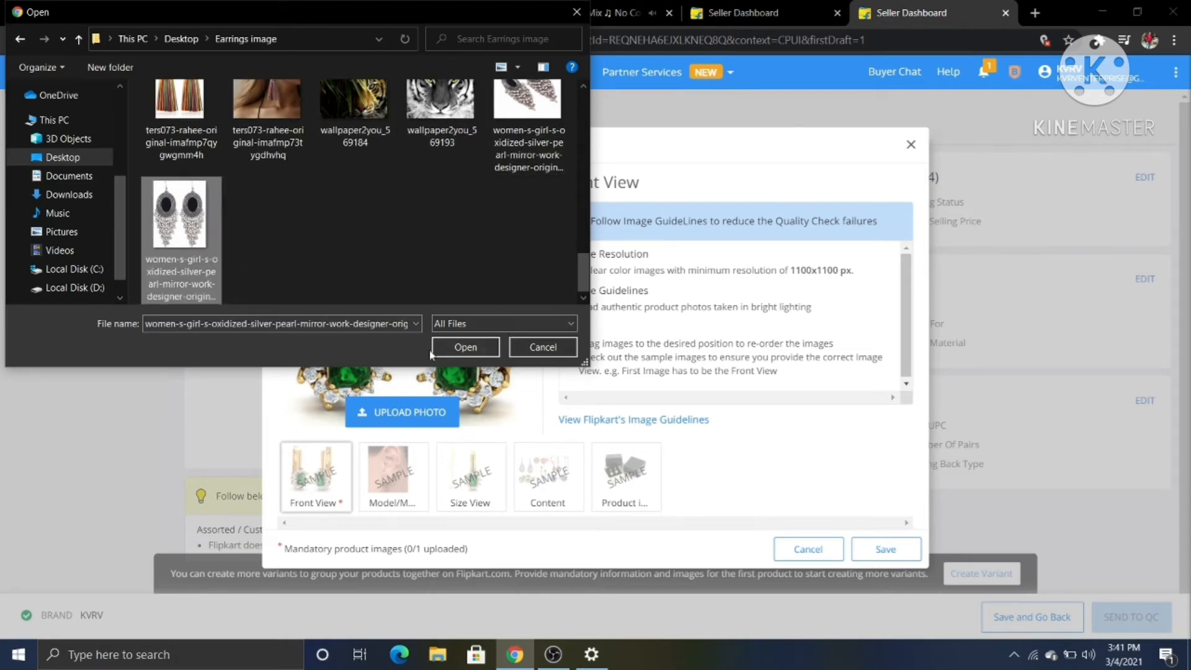
click(465, 346)
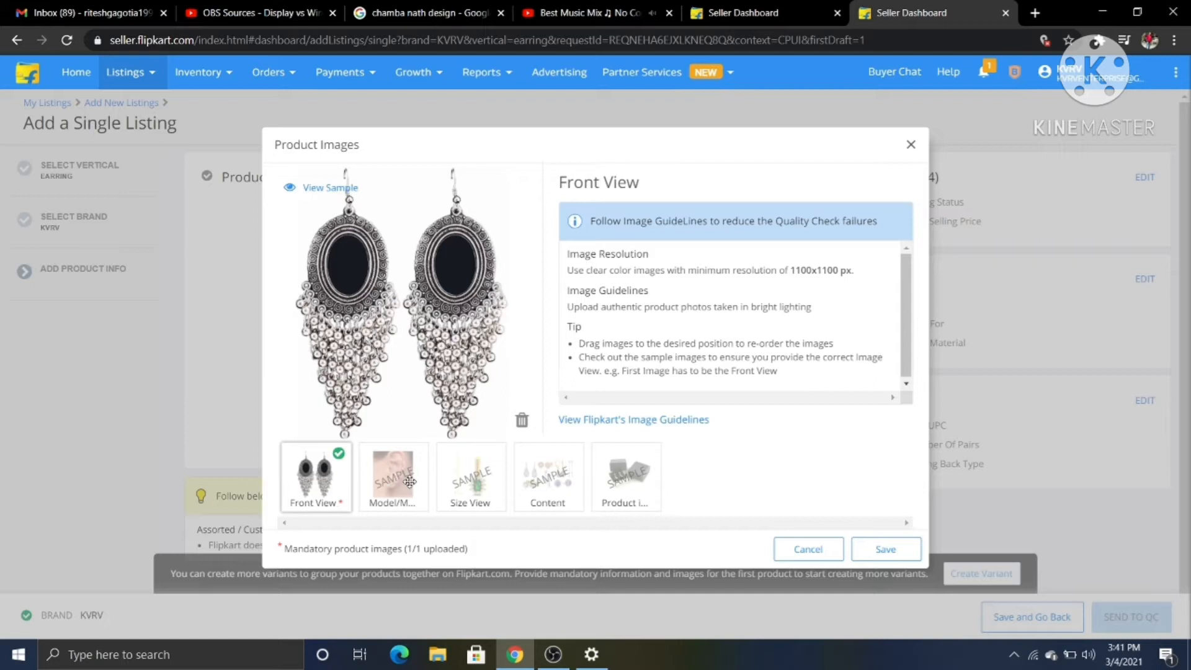
Upload the oxidized-silver-pearl-mirror-work image with the earrings lying at an angle as the Model/Mannequin View photo and save the product images.
click(409, 482)
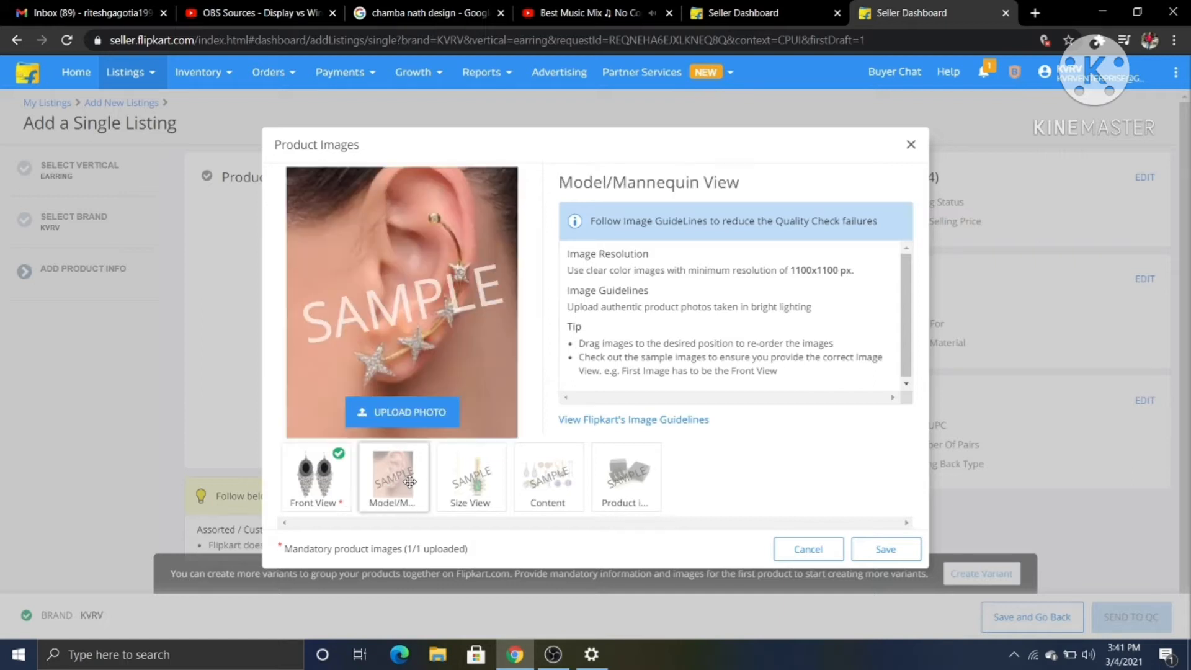
click(399, 416)
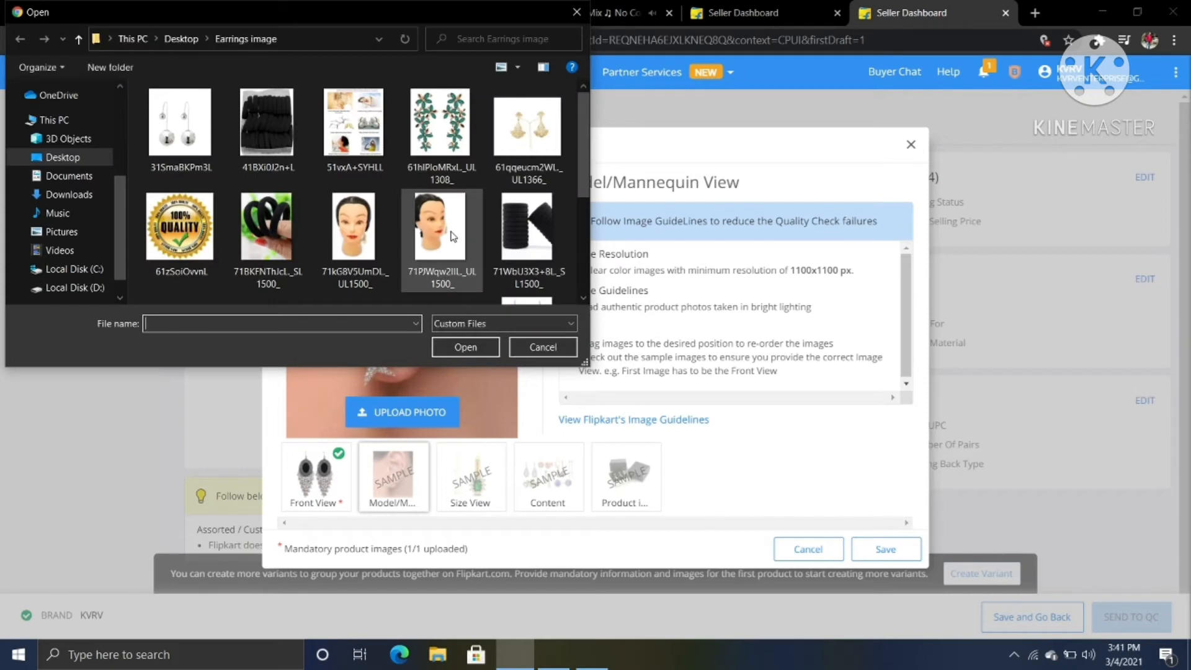
scroll(452, 236, down, 2)
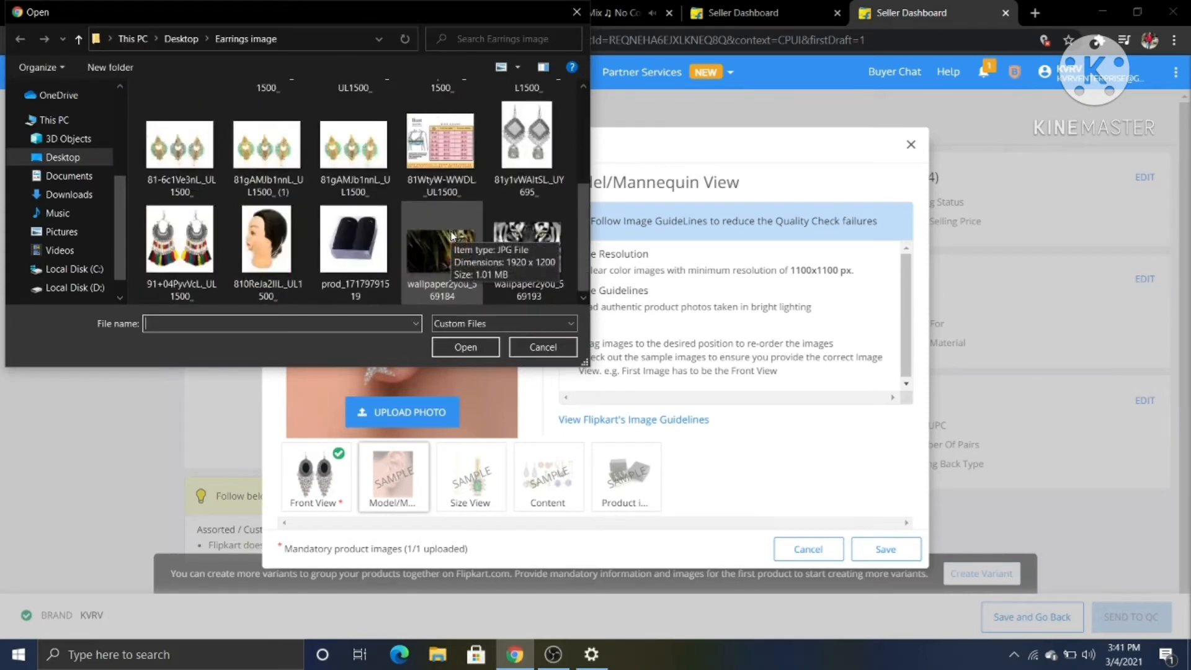
click(483, 326)
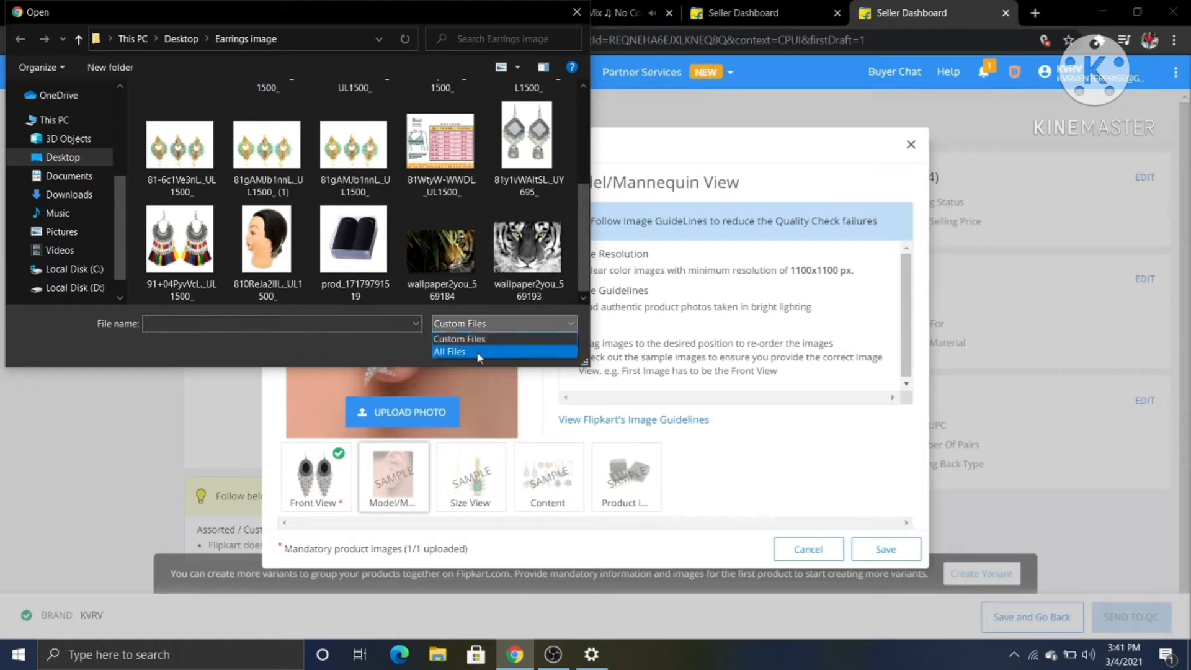
click(478, 352)
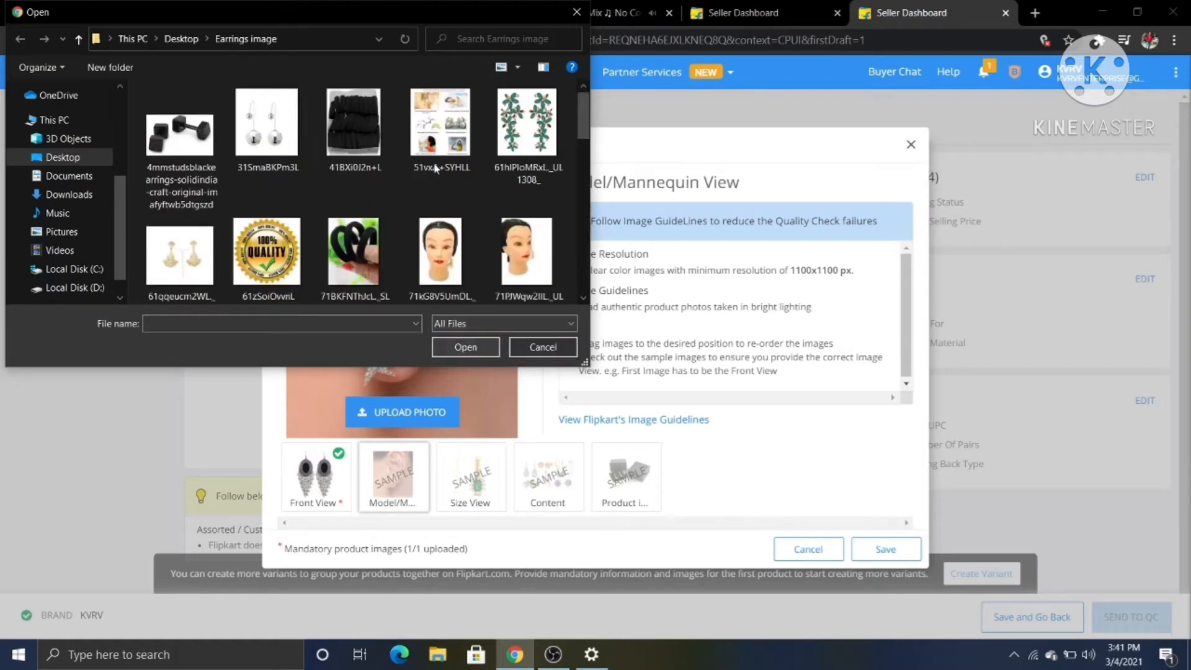
scroll(434, 164, down, 10)
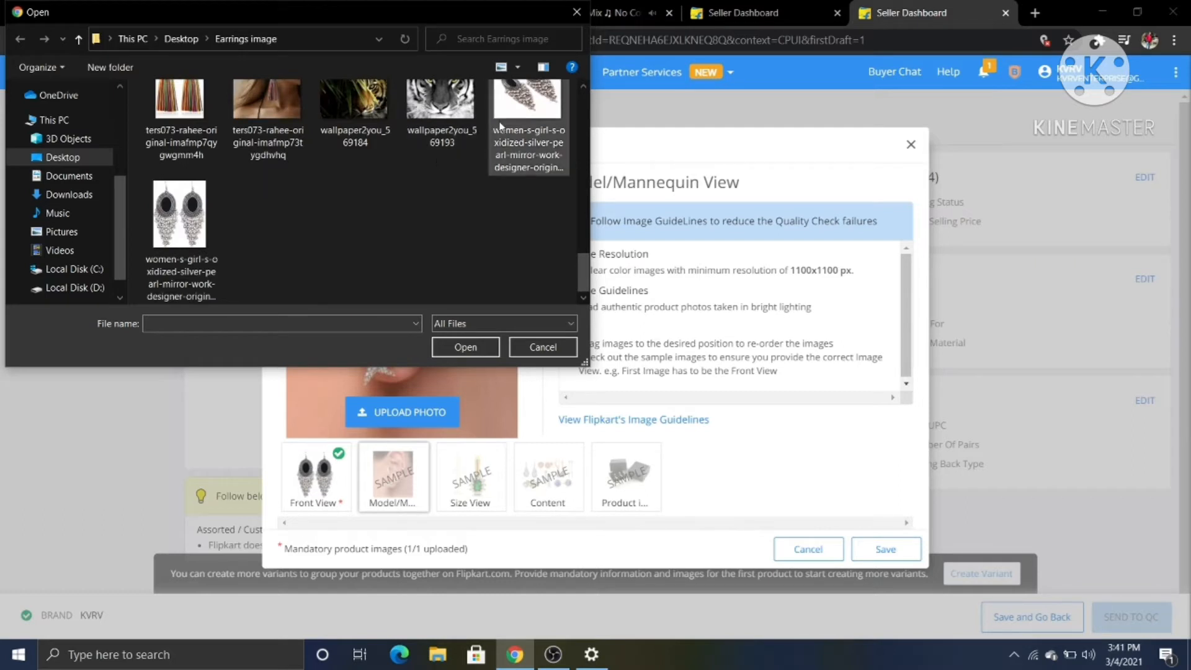
click(513, 144)
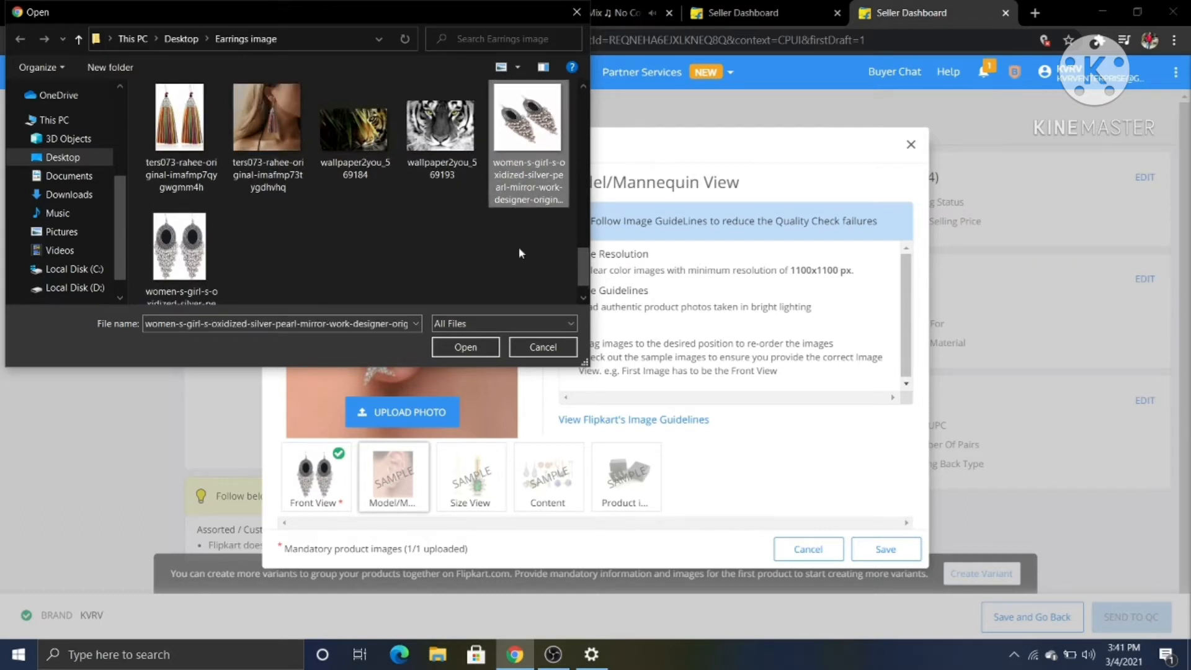
click(477, 350)
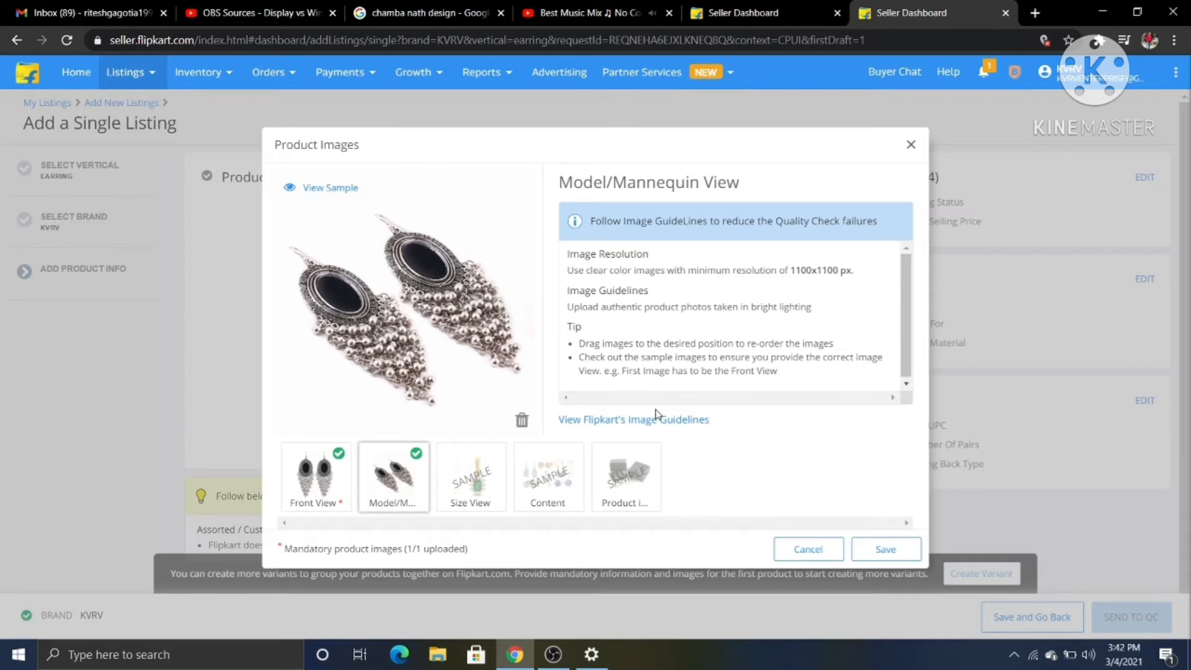
click(889, 549)
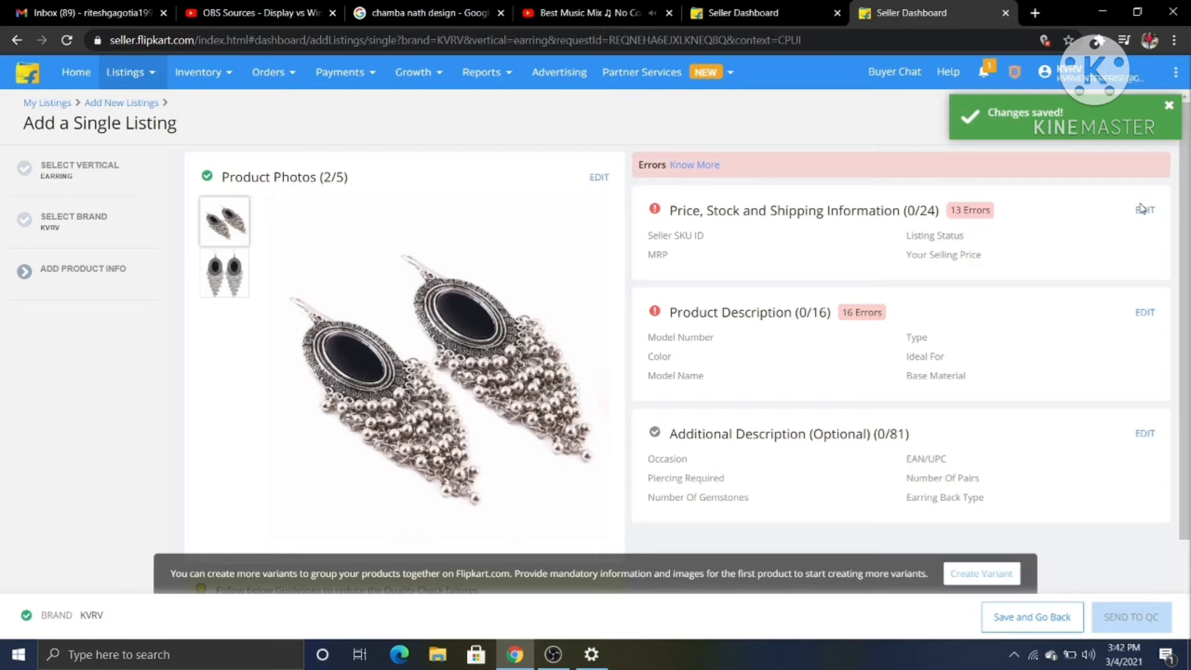
Edit the price, stock and shipping information, entering seller SKU ID FK-90 and setting the listing status to Active.
click(1142, 209)
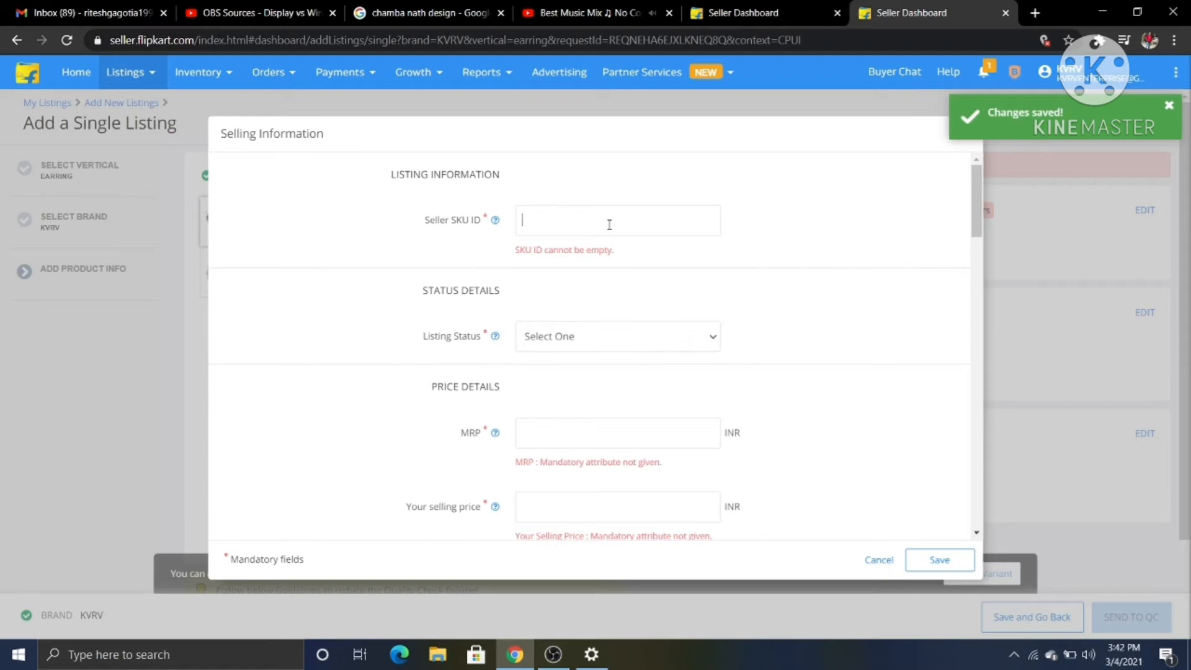
text(FK-90)
click(611, 341)
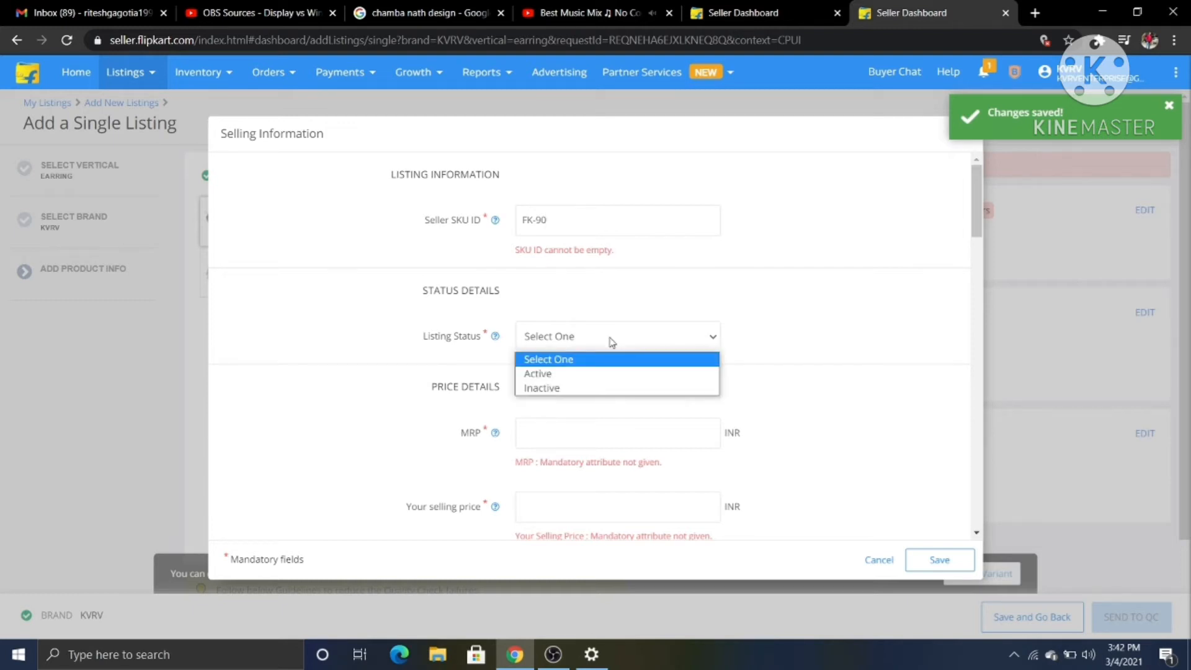
click(588, 374)
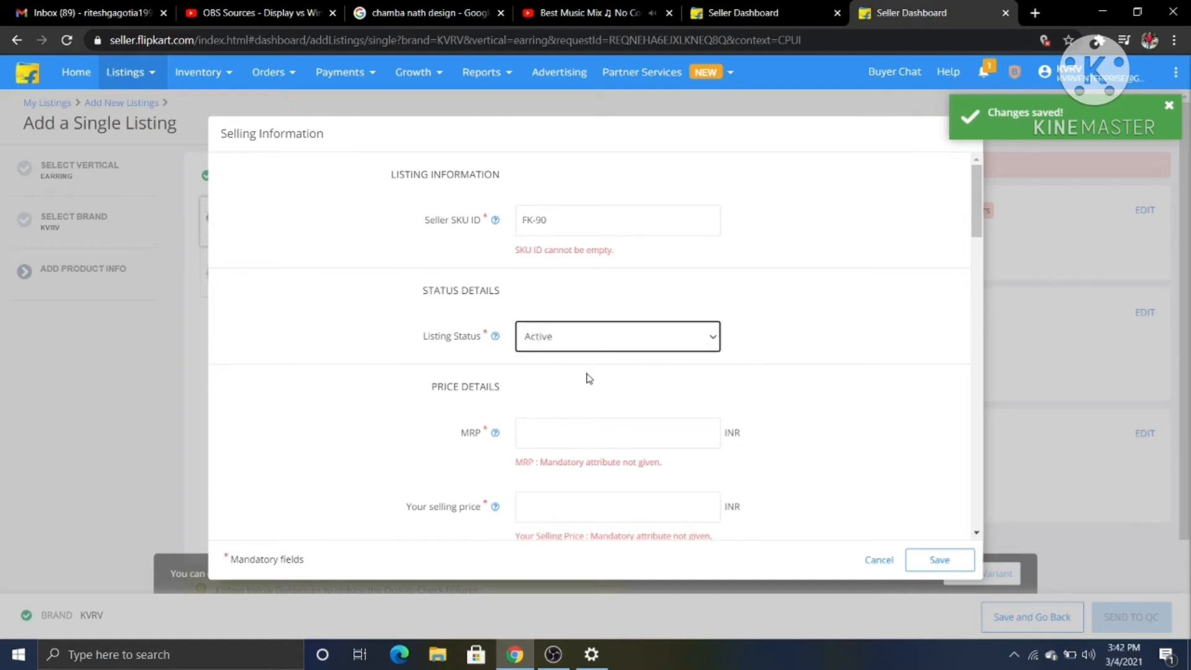
Set the MRP to 599 INR and the selling price to 199 INR.
click(590, 440)
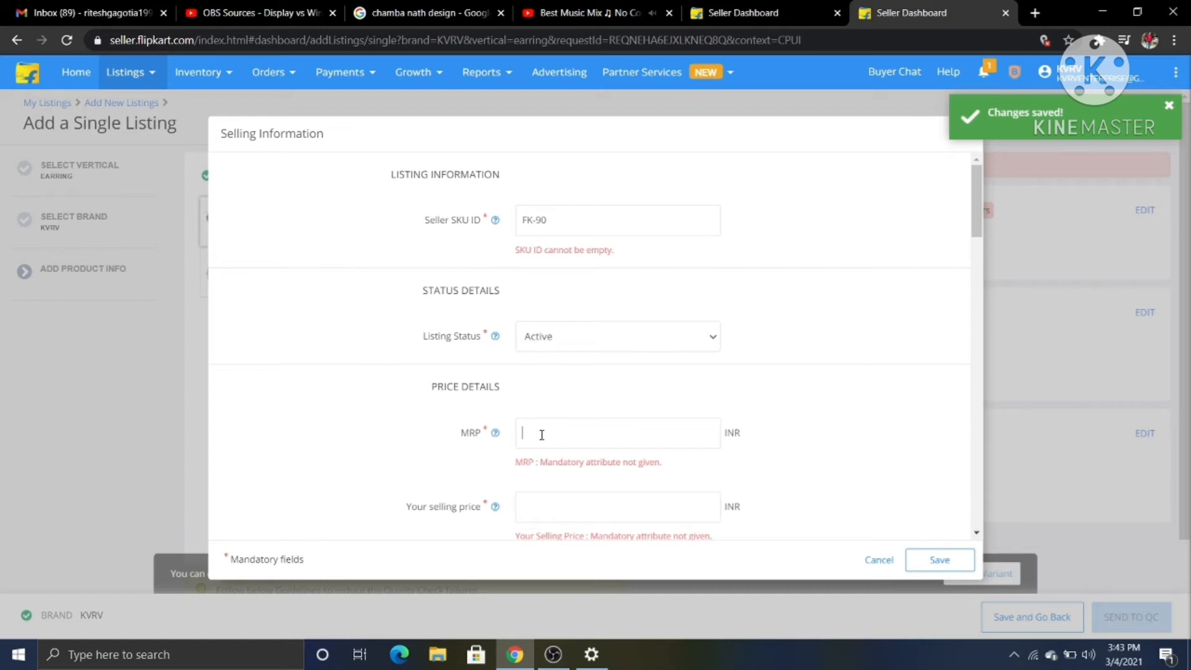
text(599)
mouse_move(494, 505)
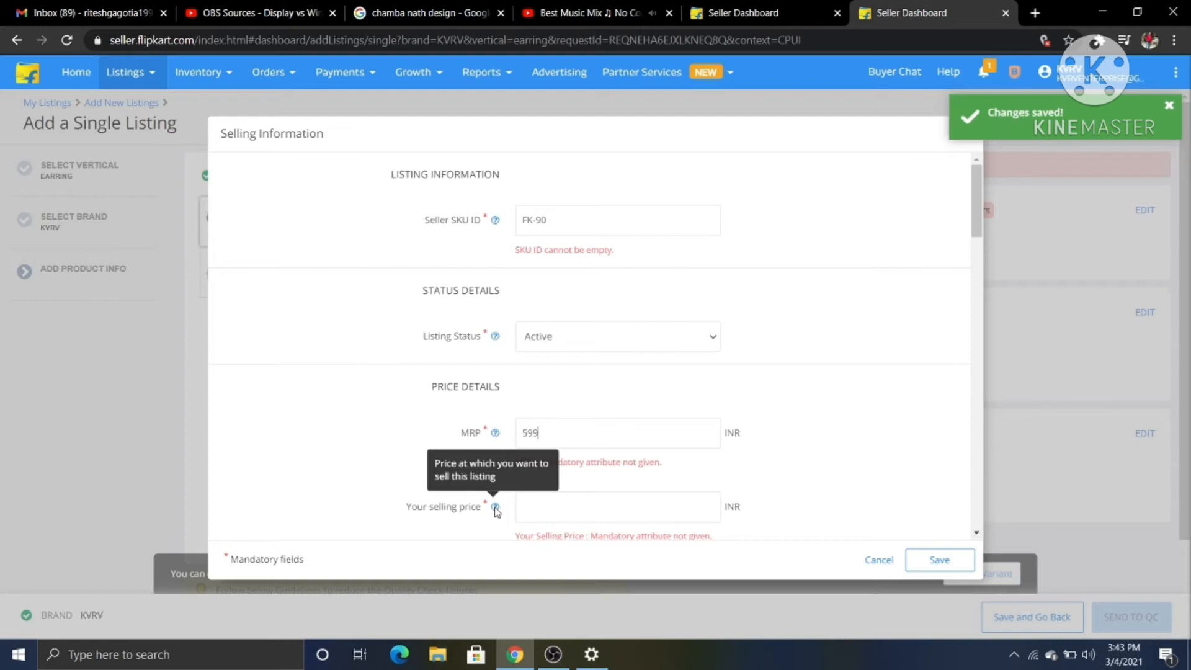
click(536, 510)
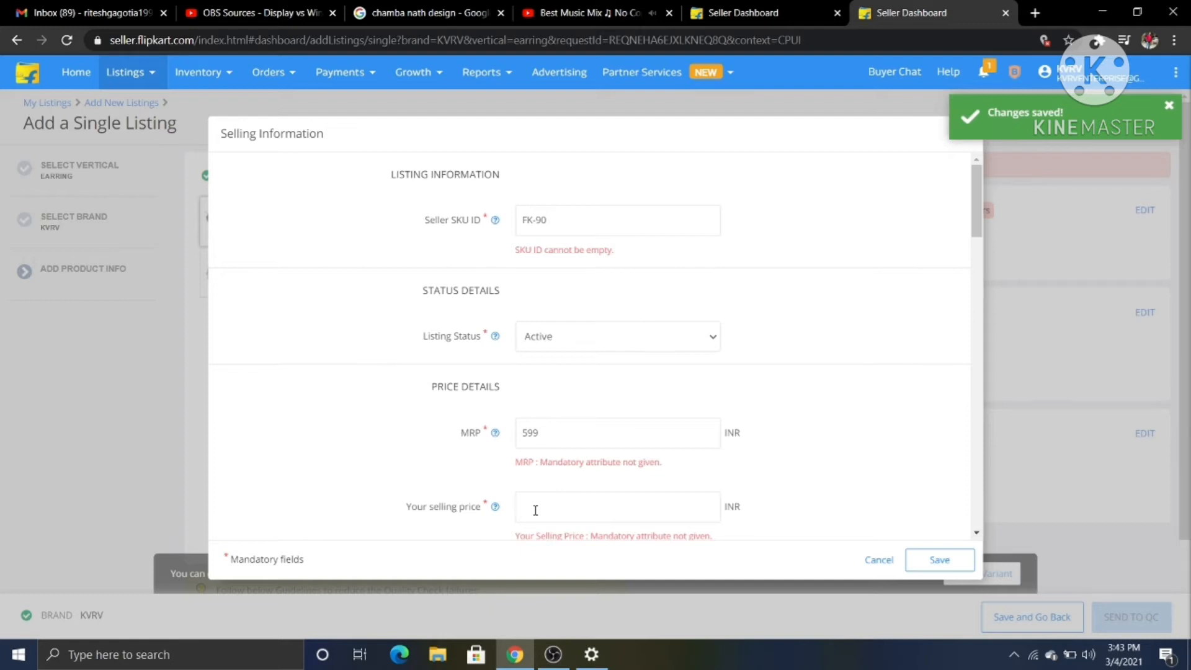
text(199)
In the inventory details, set fulfilment by Seller and the procurement type to Instock.
scroll(536, 509, down, 4)
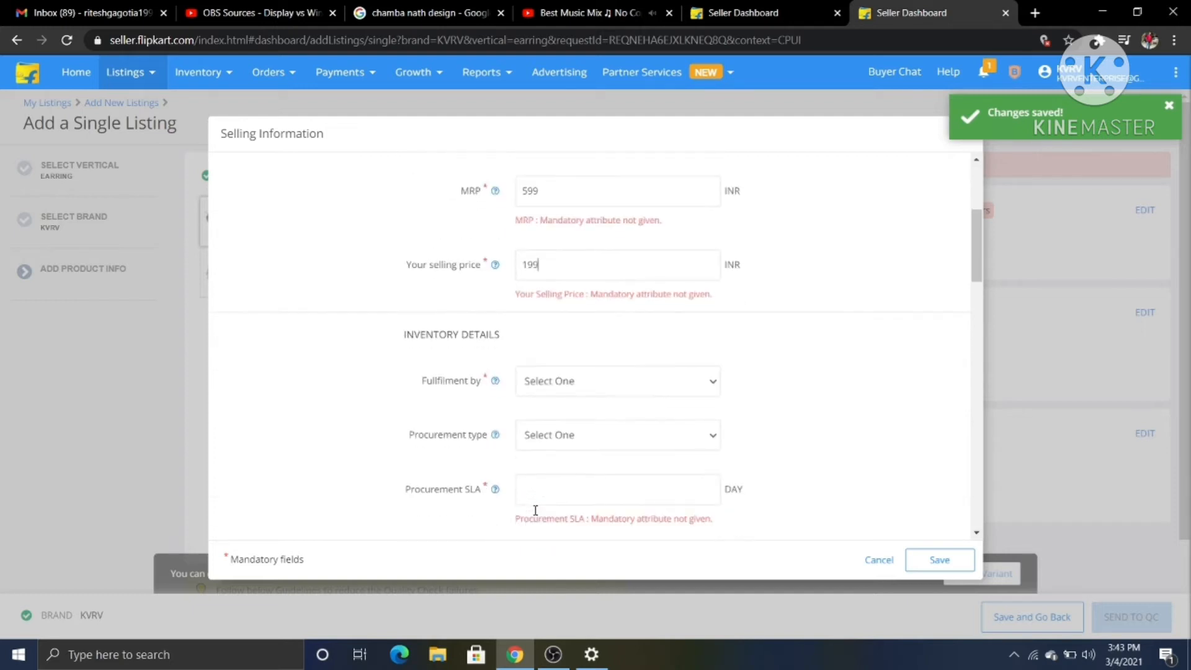
click(551, 382)
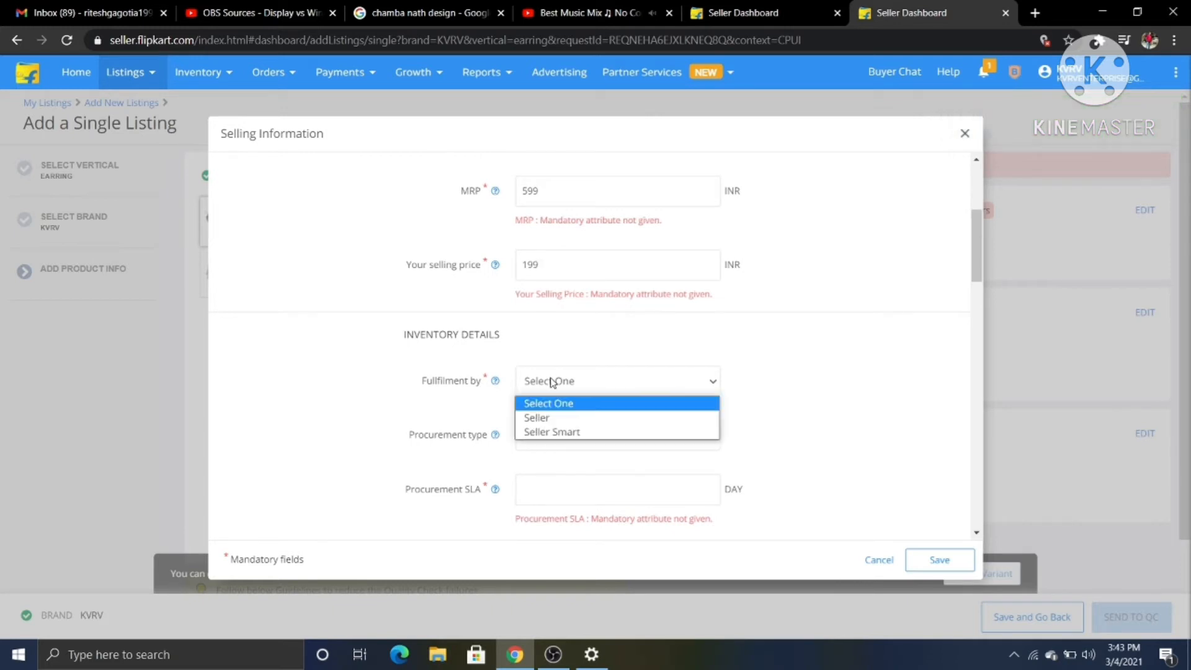
click(565, 418)
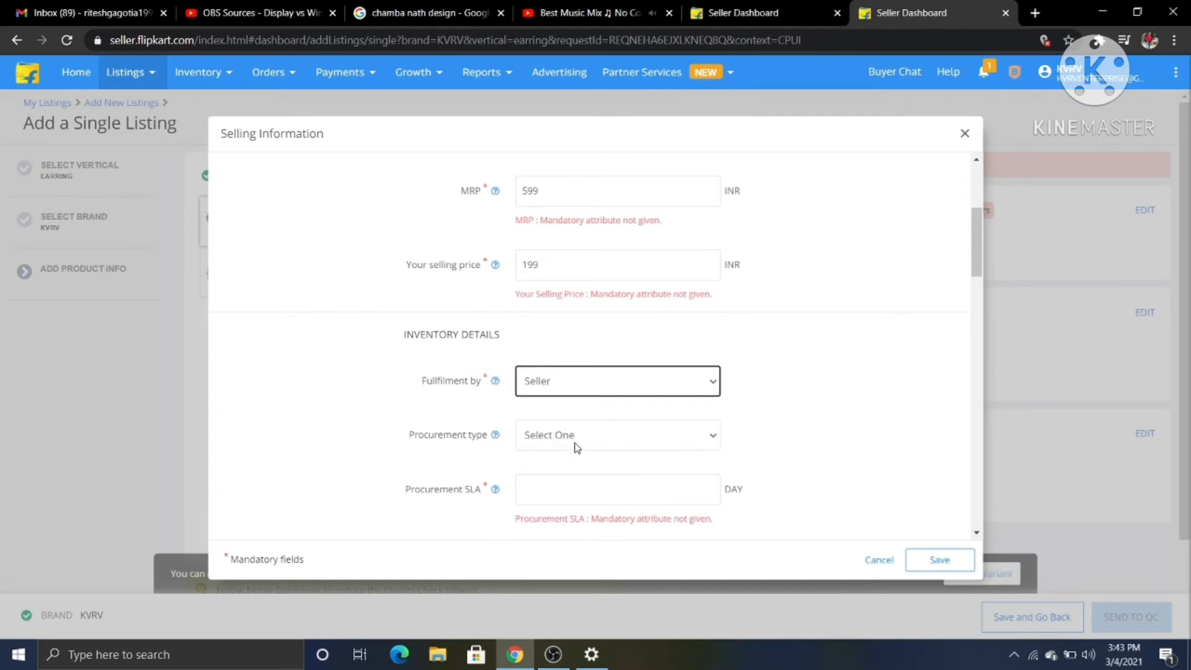
click(576, 444)
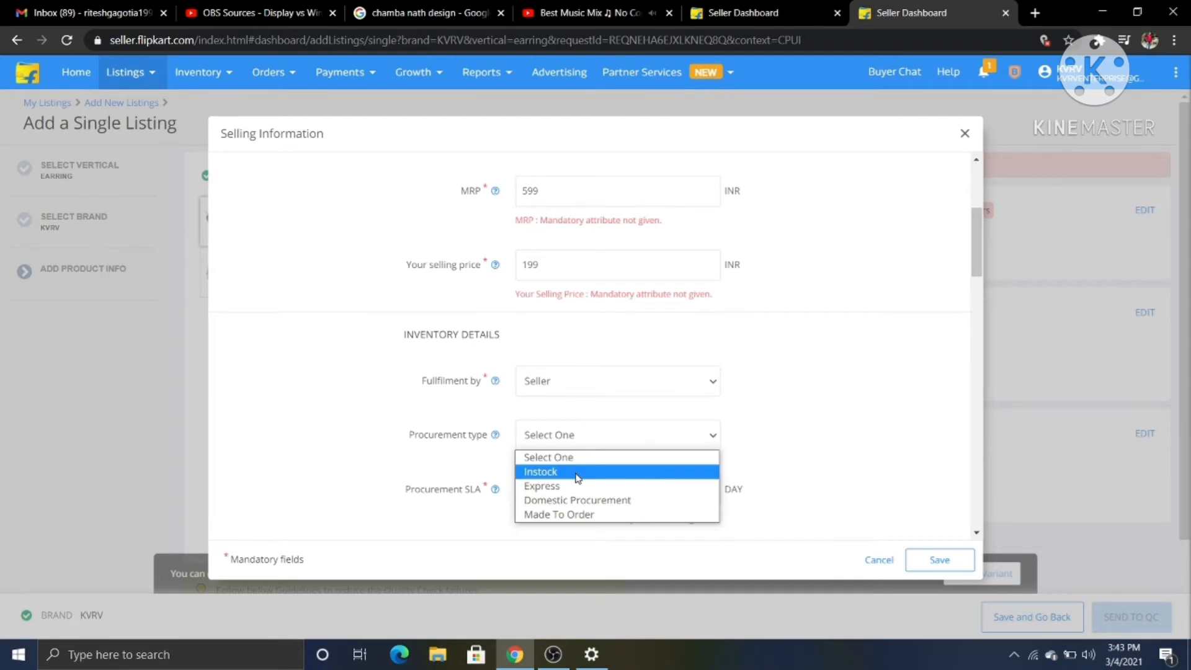
click(562, 473)
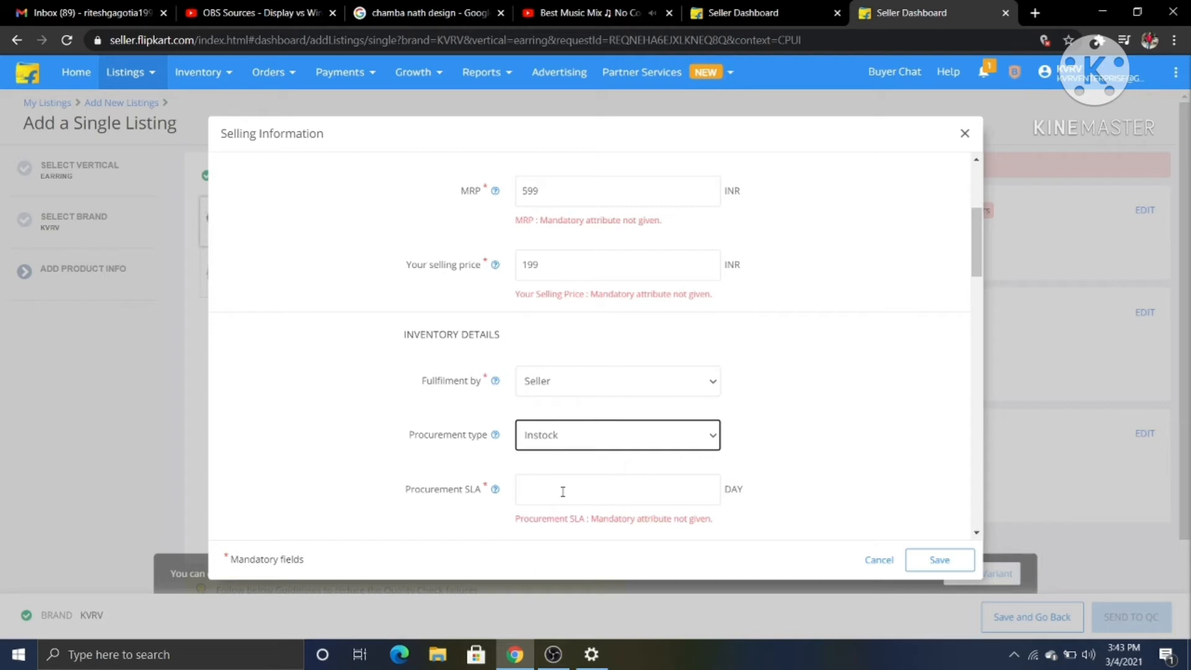
Set the procurement SLA to 2 days and view the explanation of the Stock field.
click(563, 492)
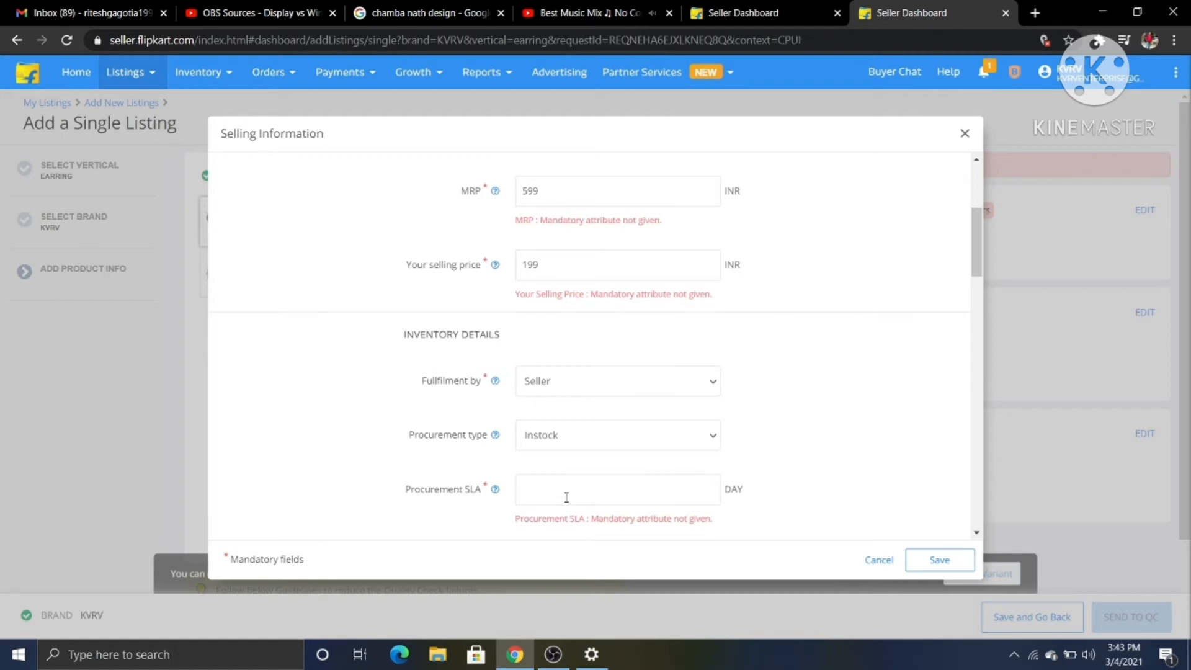
text(2)
scroll(566, 497, down, 3)
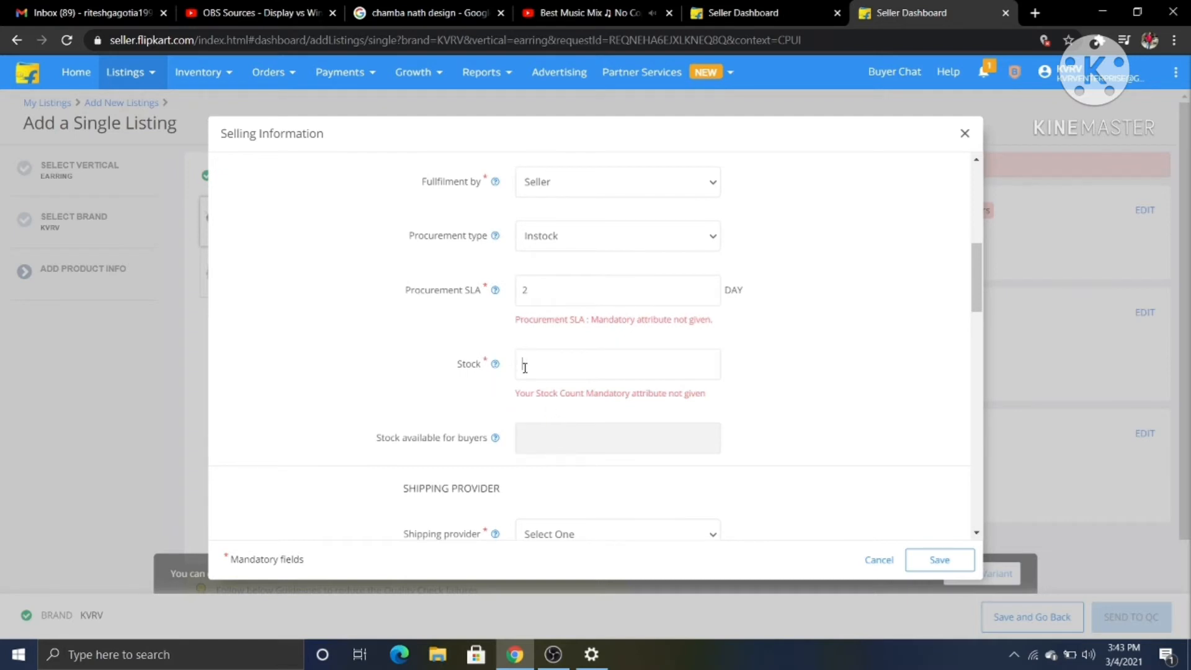
mouse_move(494, 368)
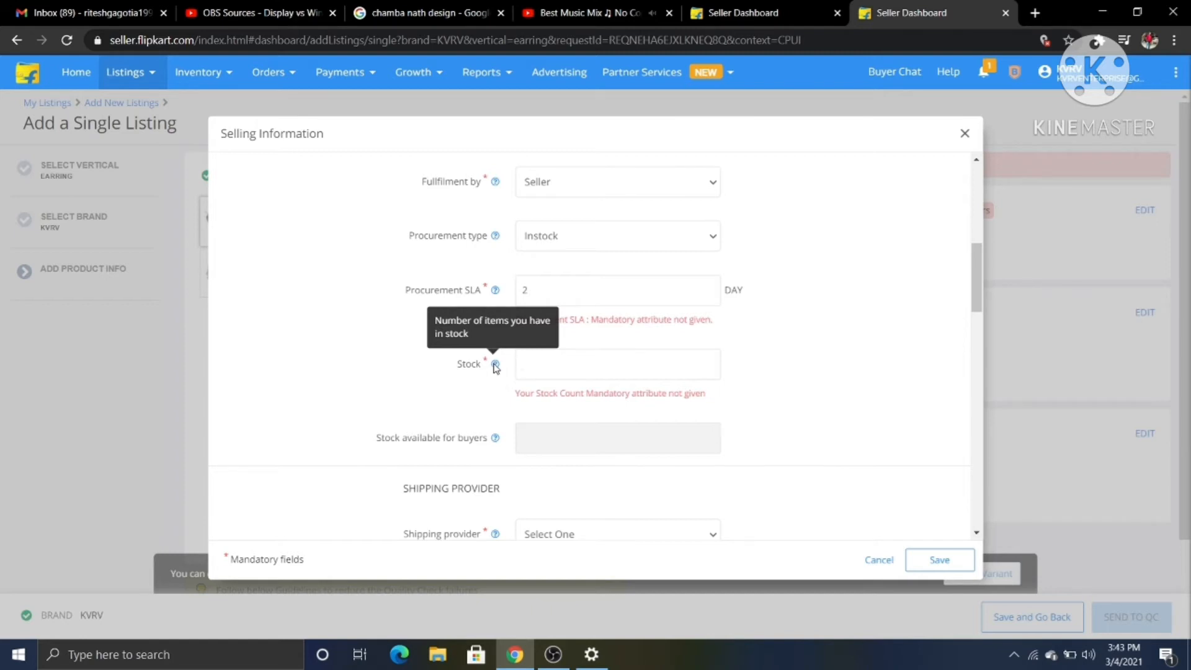
Set the stock to 5 and choose Flipkart as the shipping provider.
click(544, 362)
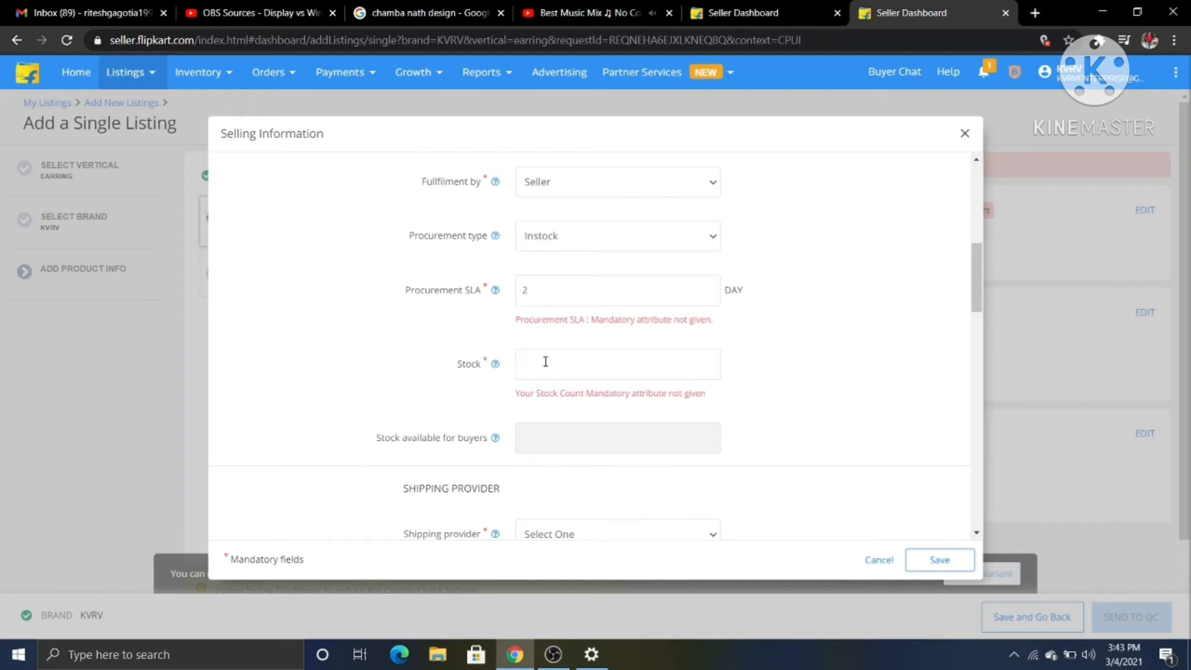
text(5)
scroll(546, 362, down, 4)
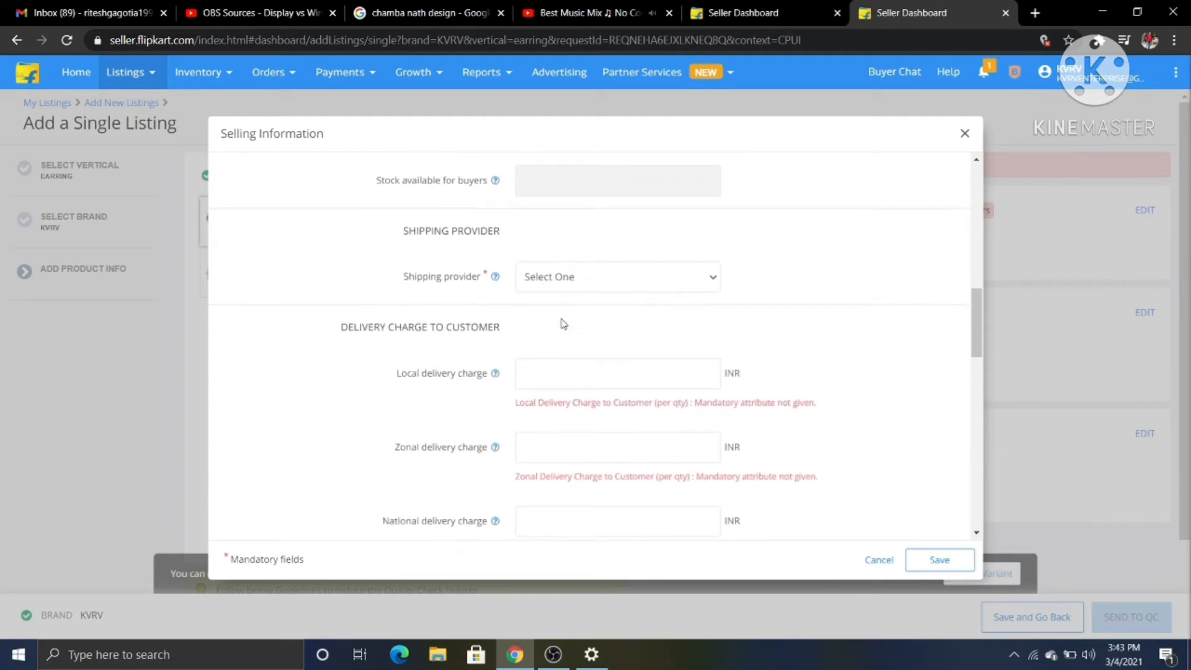
click(553, 285)
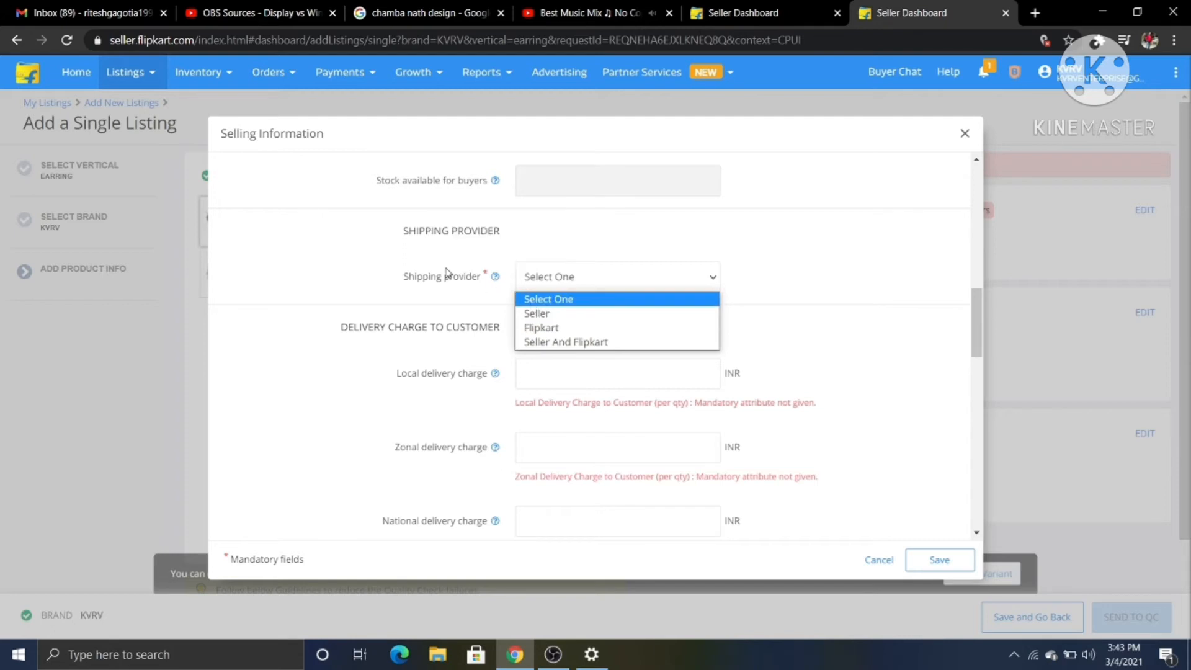
click(467, 300)
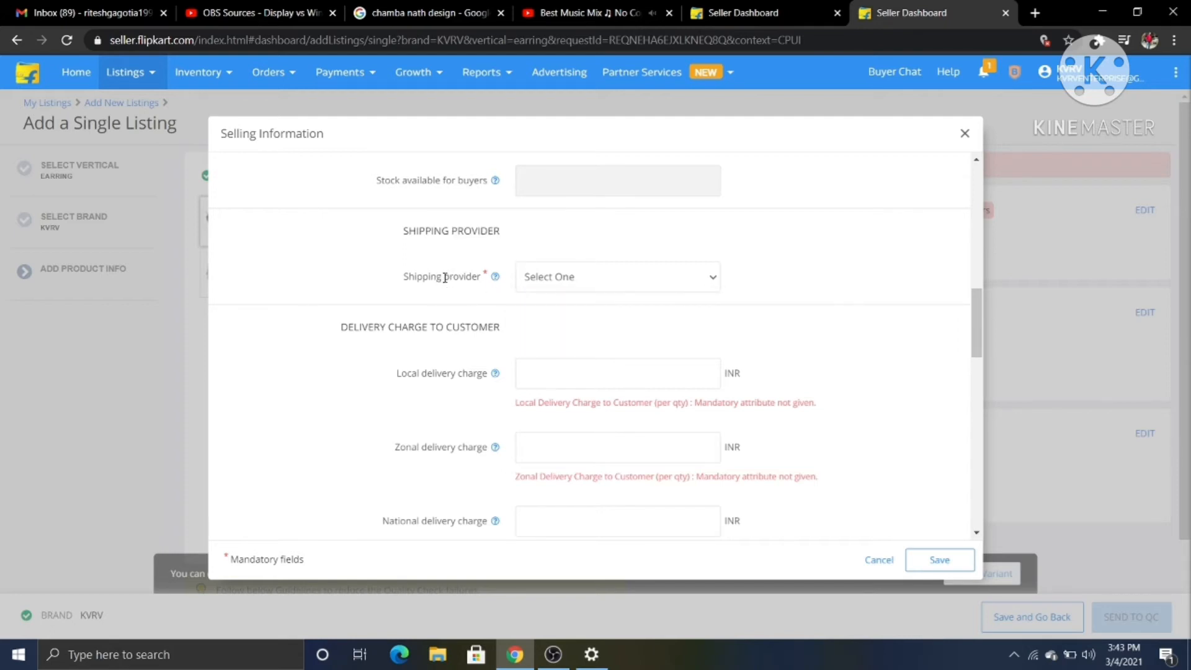
mouse_move(496, 283)
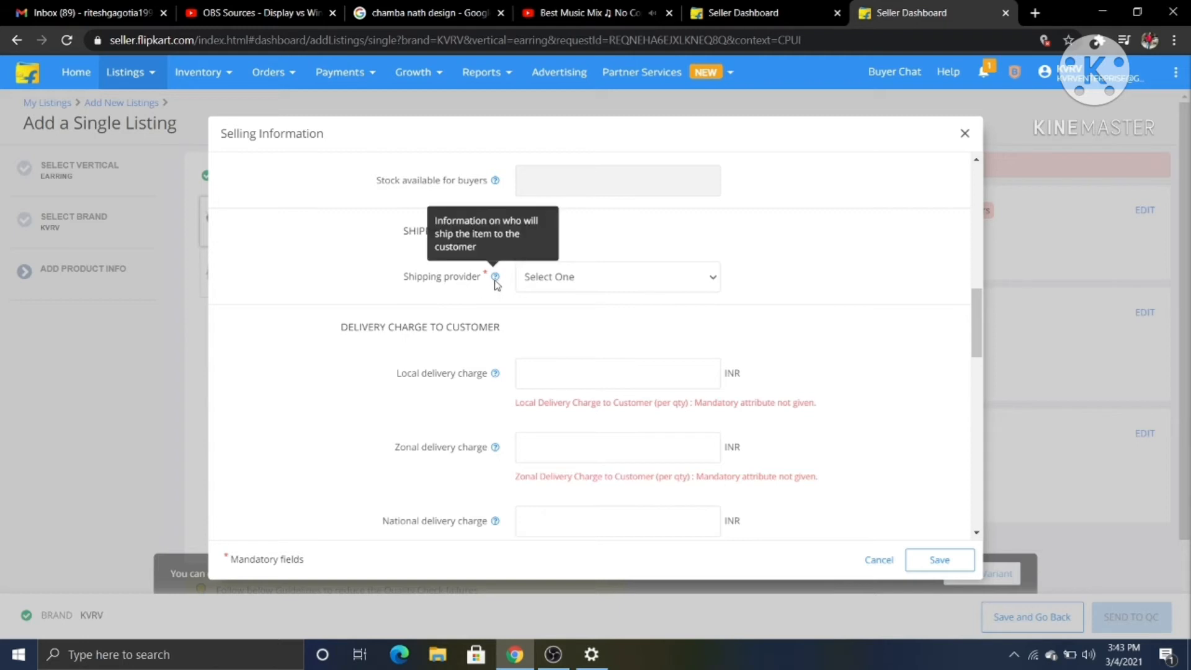
click(547, 280)
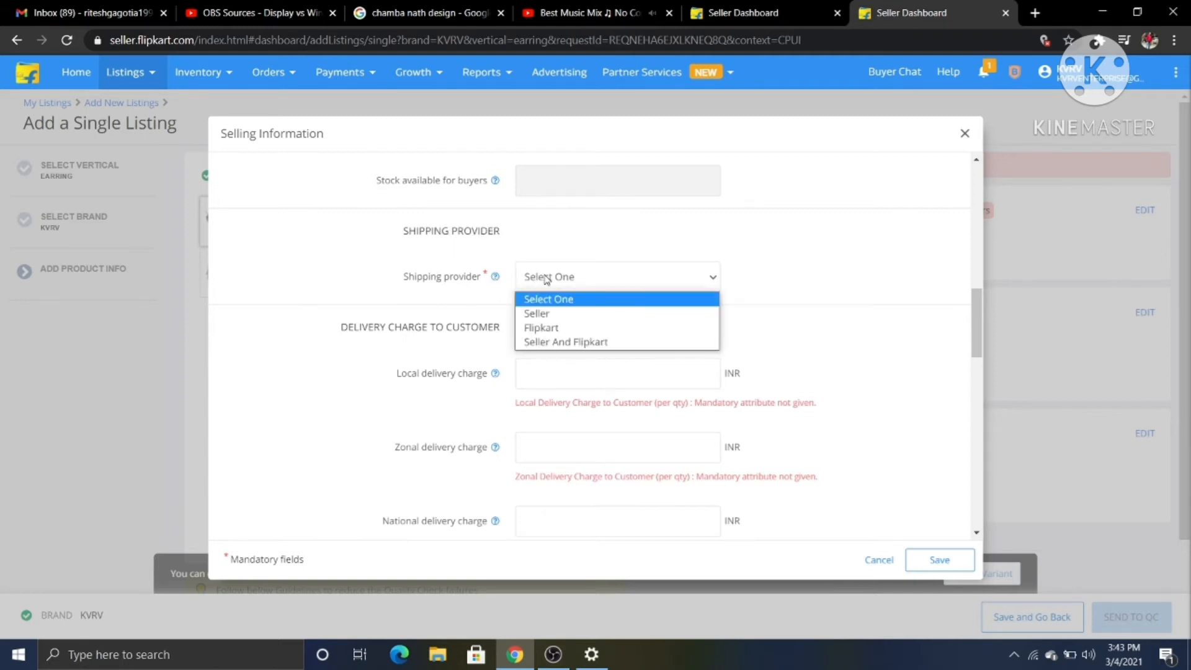
click(558, 329)
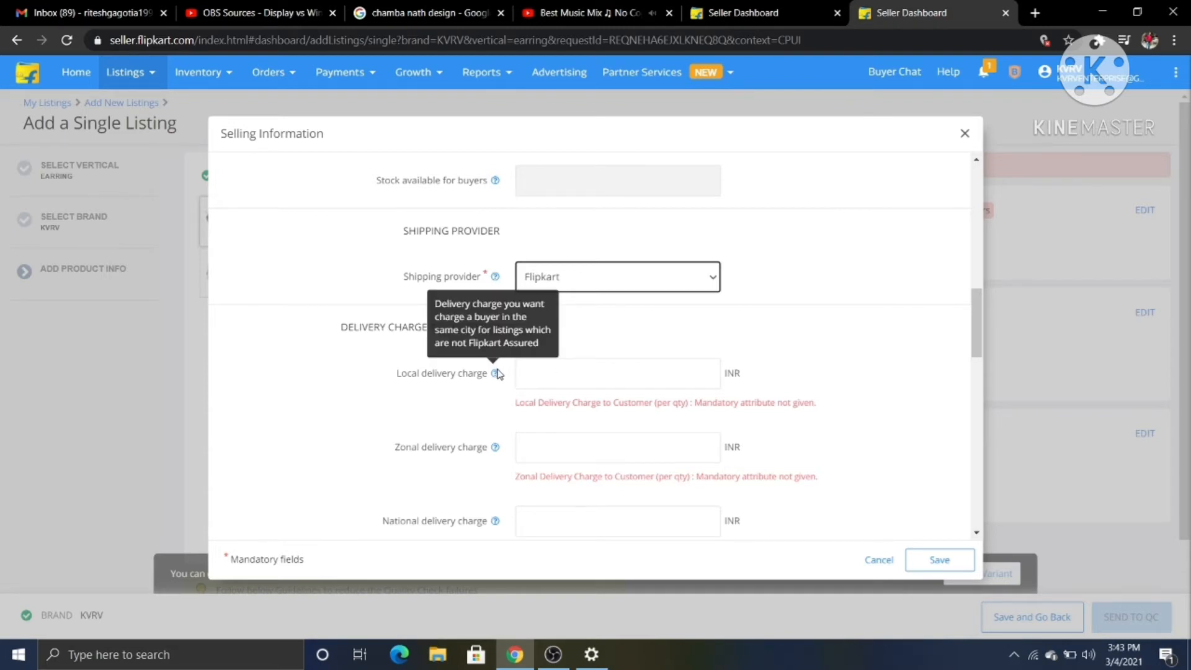
Set the delivery charges to customers to 40 INR local, 47 INR zonal and 60 INR national.
click(558, 375)
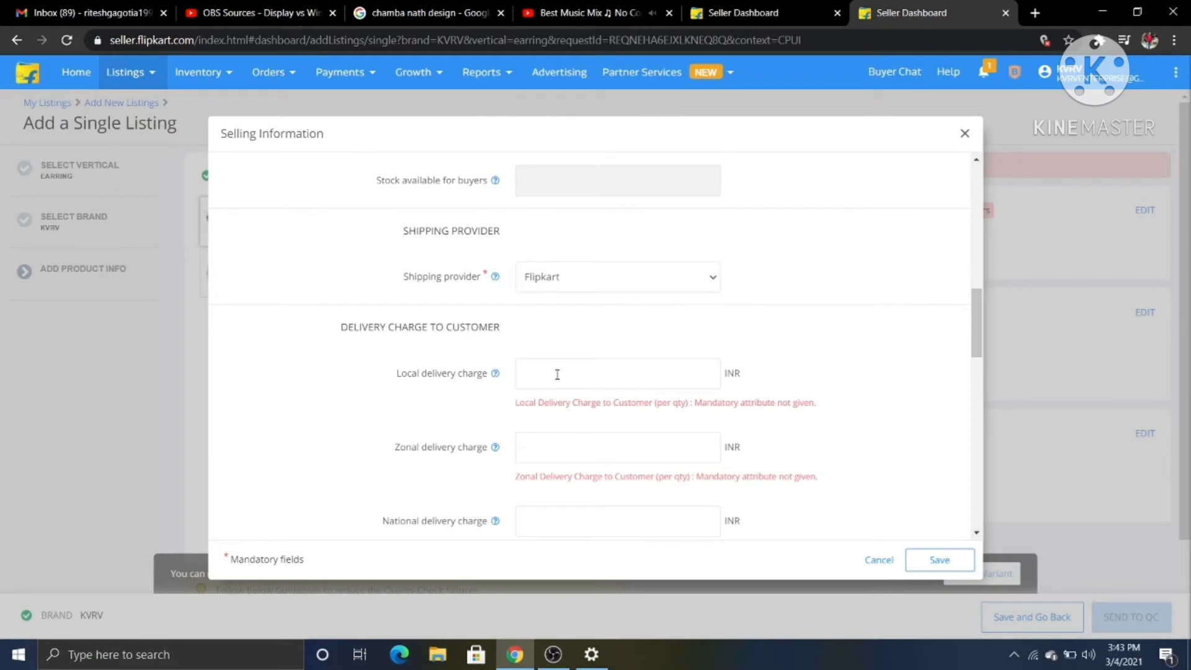
text(40)
scroll(557, 374, down, 3)
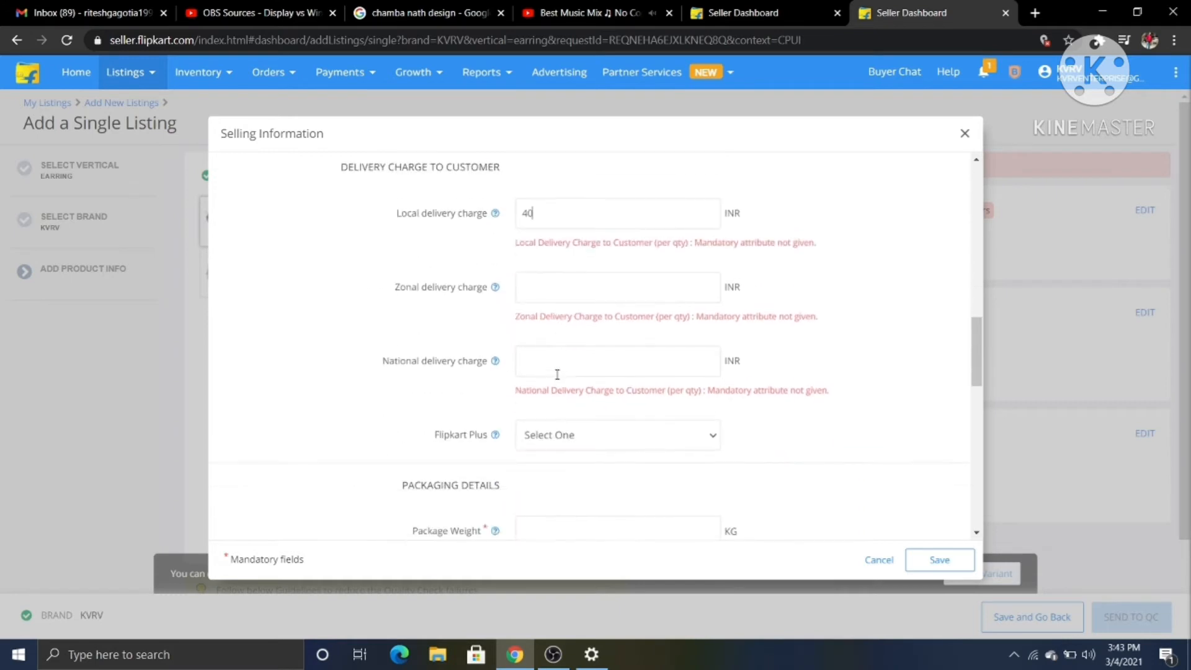
mouse_move(495, 289)
text(47)
text(60)
In the packaging details, set the package weight to 0.09 kg and the package length to 8 cm.
scroll(566, 359, down, 3)
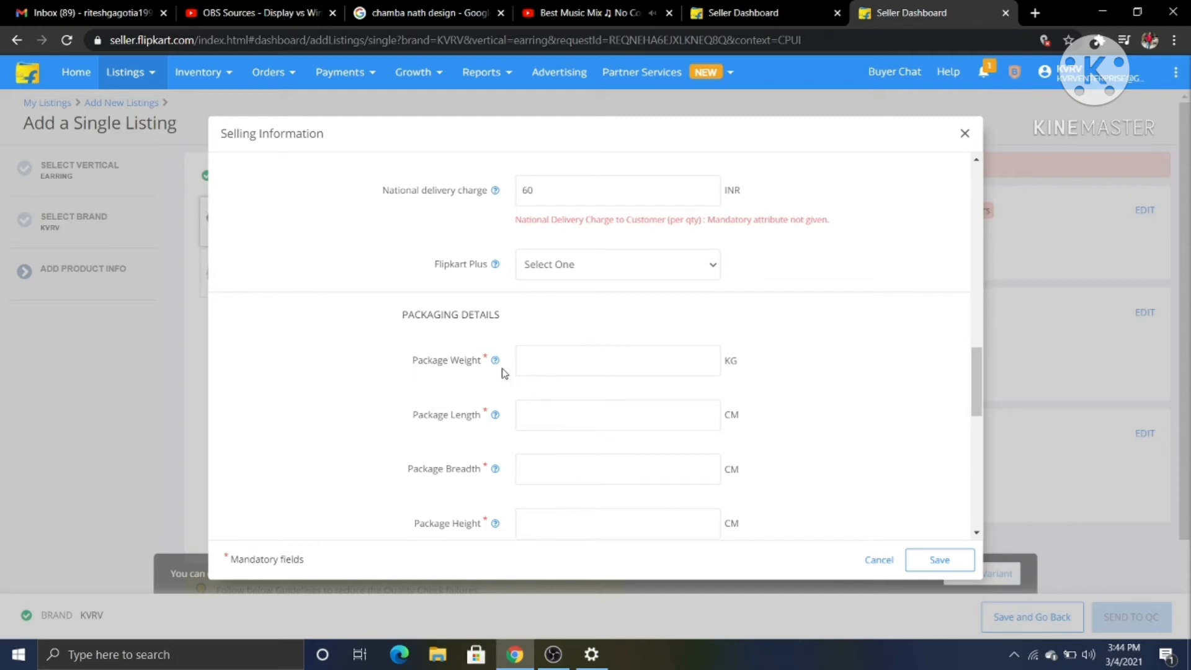
mouse_move(495, 361)
text(0.)
text(0)
text(9)
text(8)
Set the package breadth to 6 cm and the package height to 1 cm.
scroll(566, 419, down, 10)
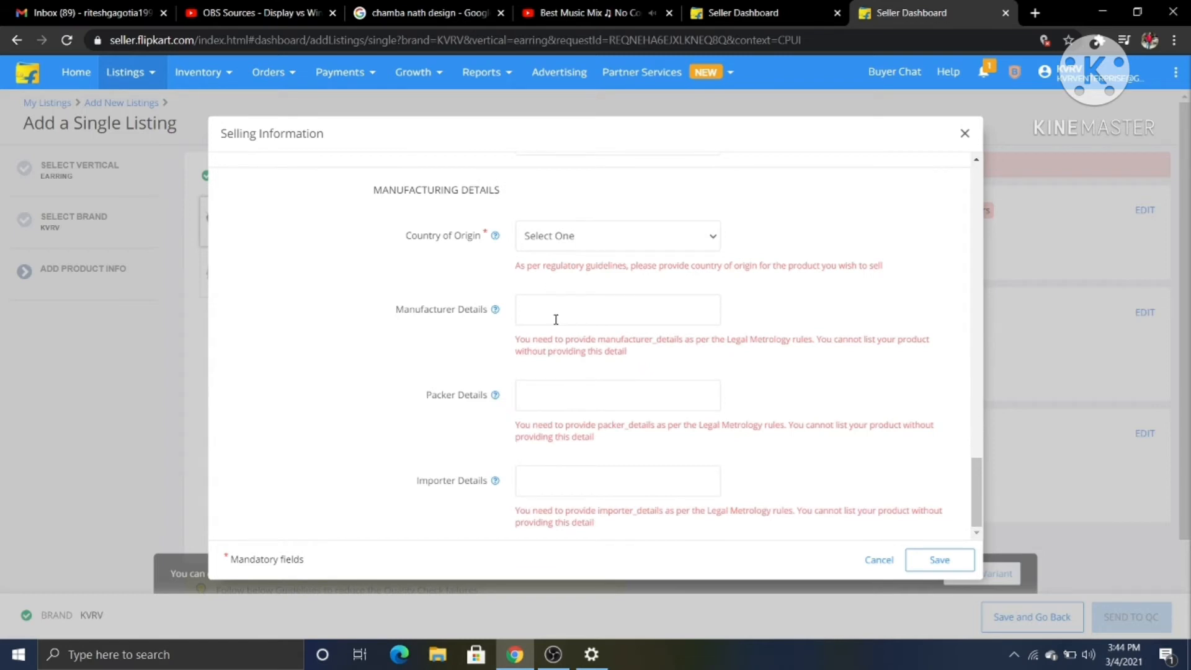
scroll(556, 319, up, 1)
scroll(556, 319, up, 1)
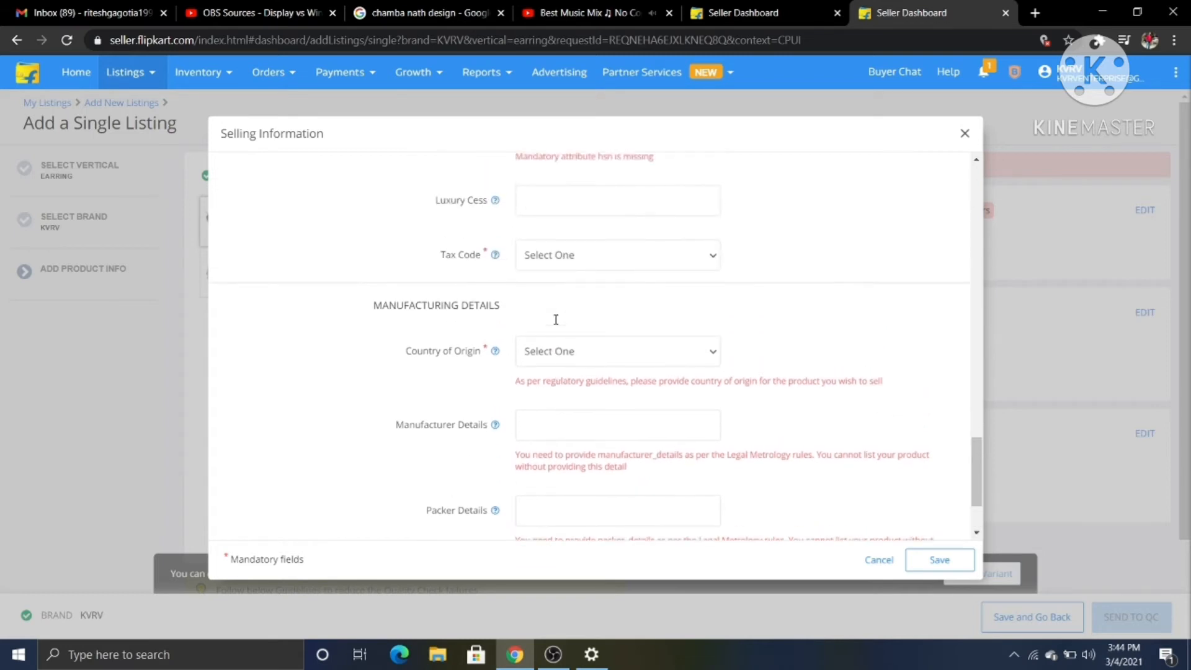
scroll(556, 320, up, 1)
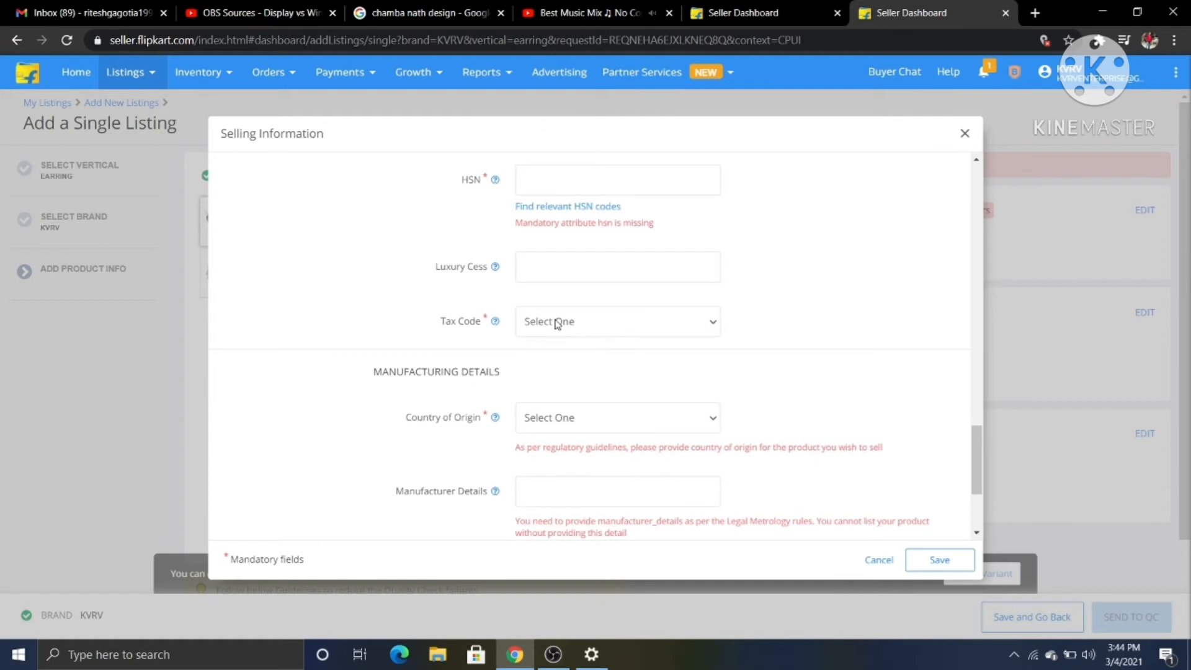
scroll(556, 323, up, 1)
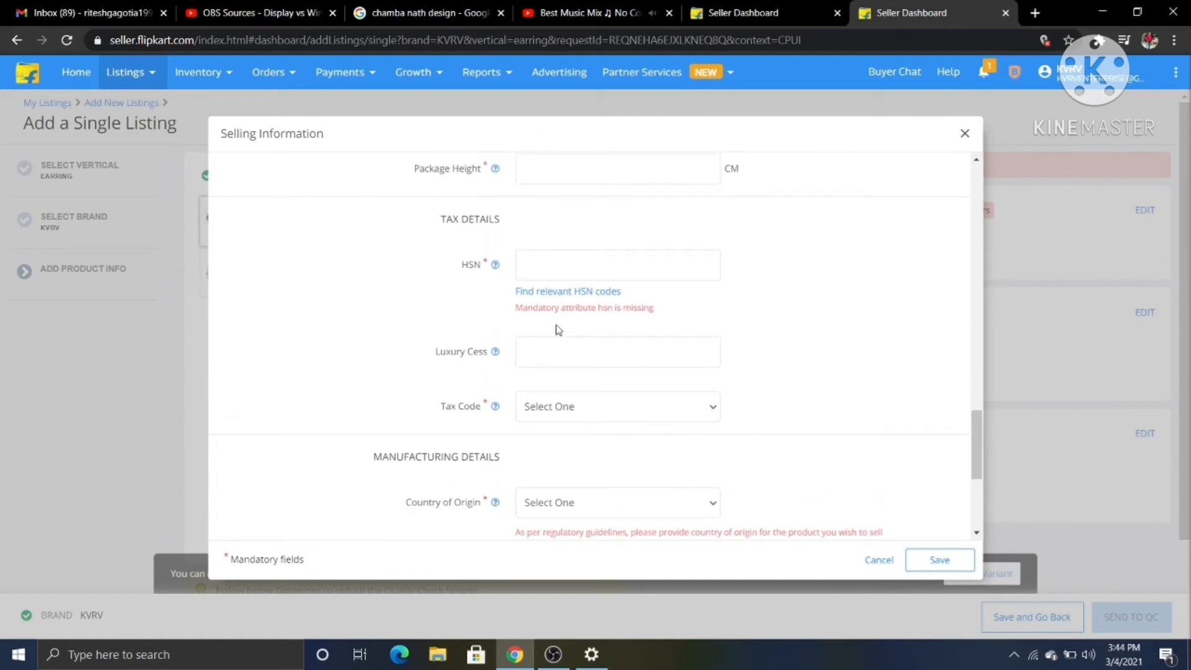
scroll(557, 321, up, 2)
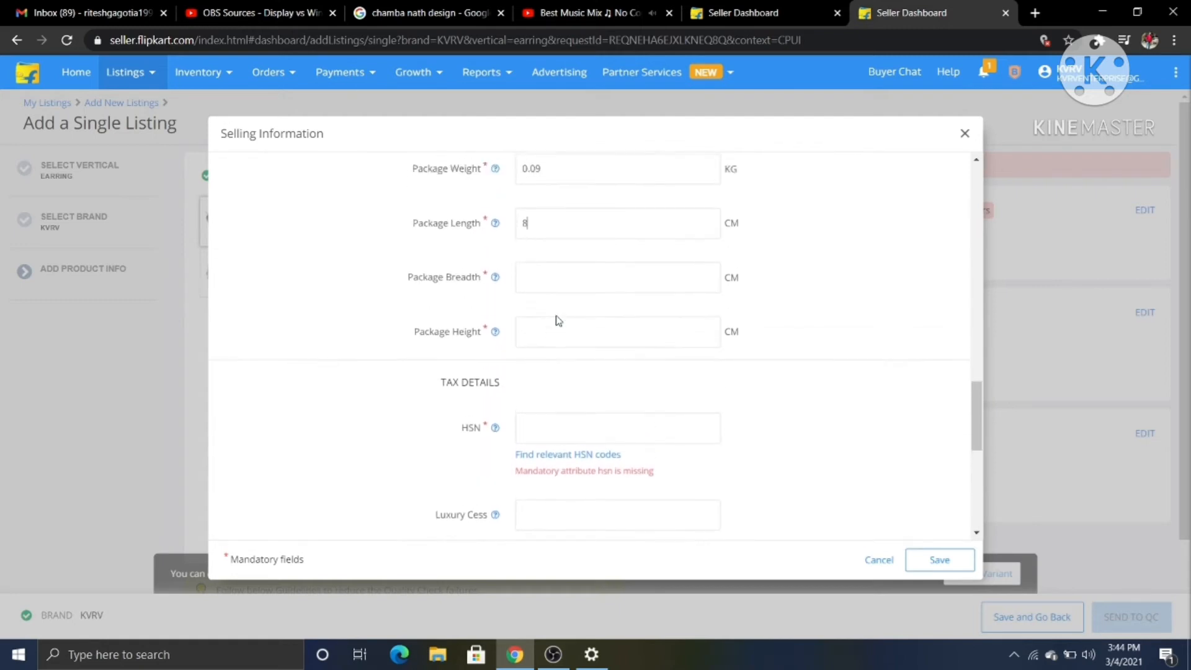
scroll(558, 320, up, 1)
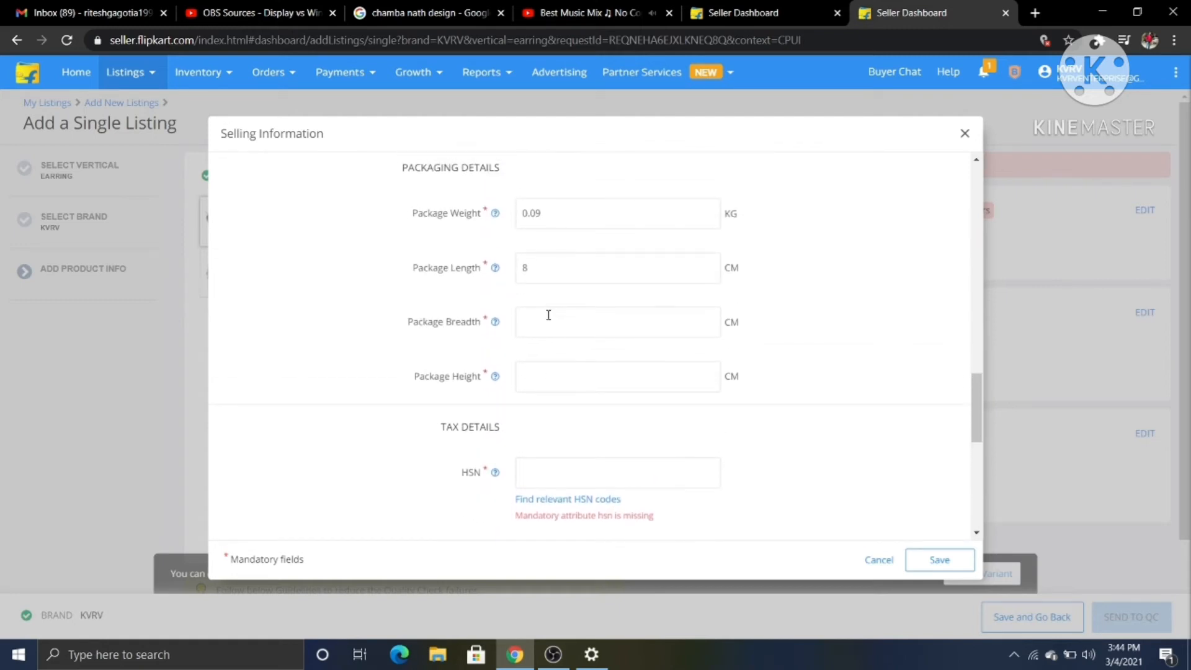
text(6)
click(541, 377)
text(1)
In the tax details, pick HSN code 71171990 from the relevant earring codes and set the tax code to GST_3.
scroll(541, 376, down, 2)
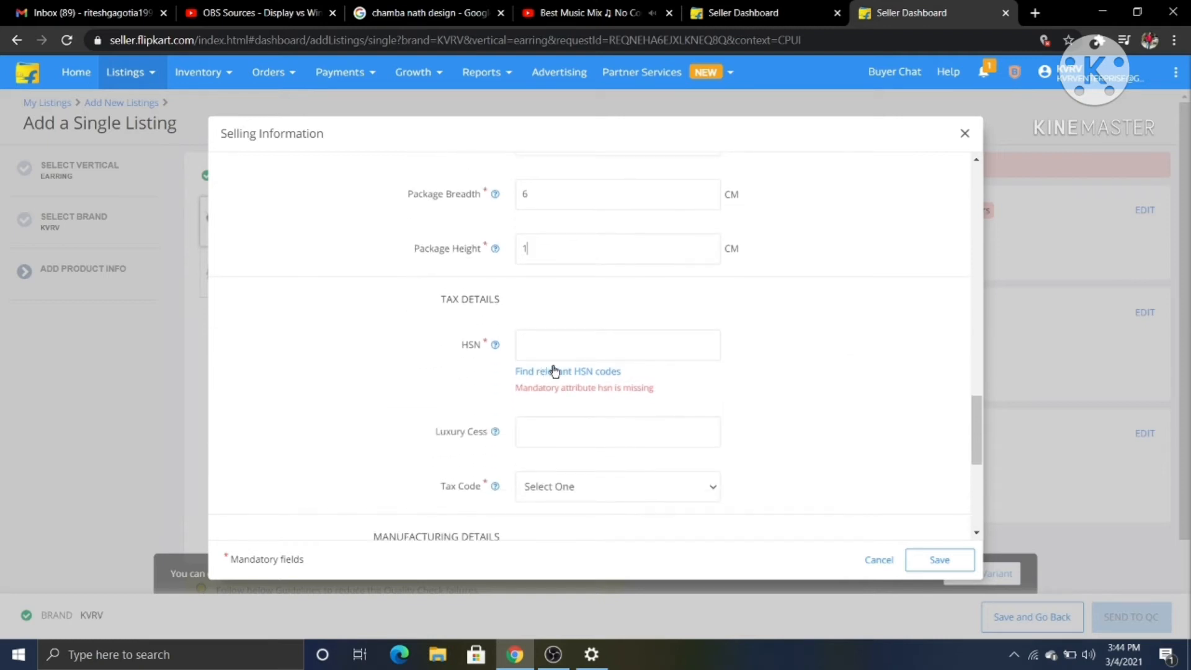
click(555, 371)
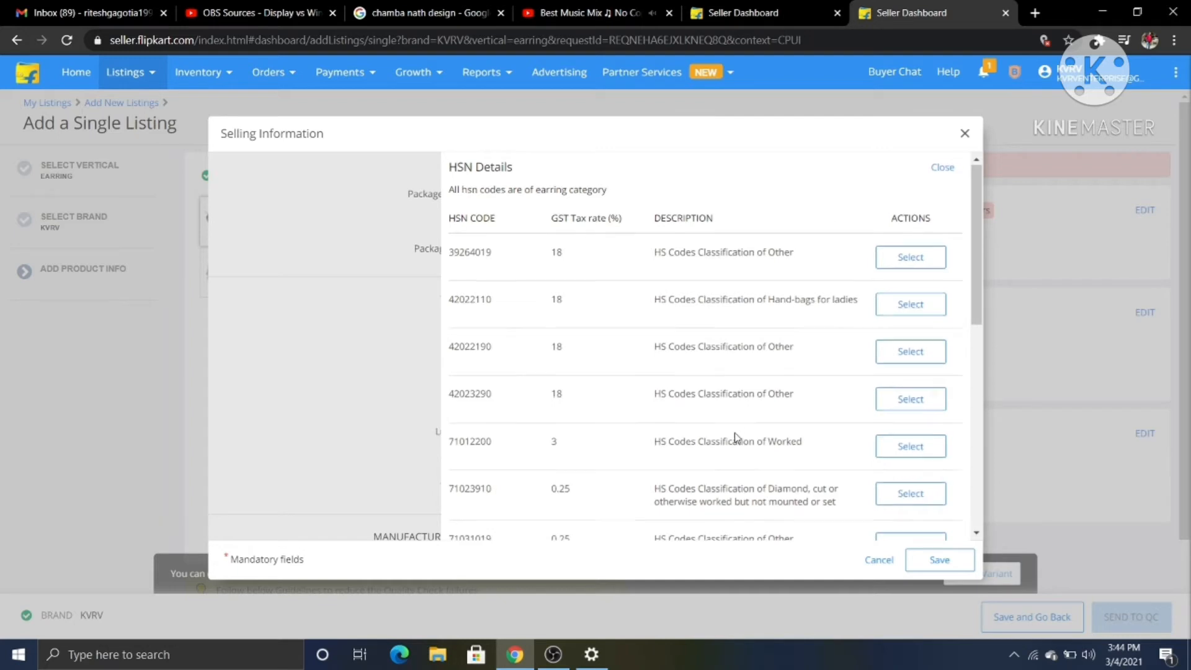
scroll(738, 436, down, 1)
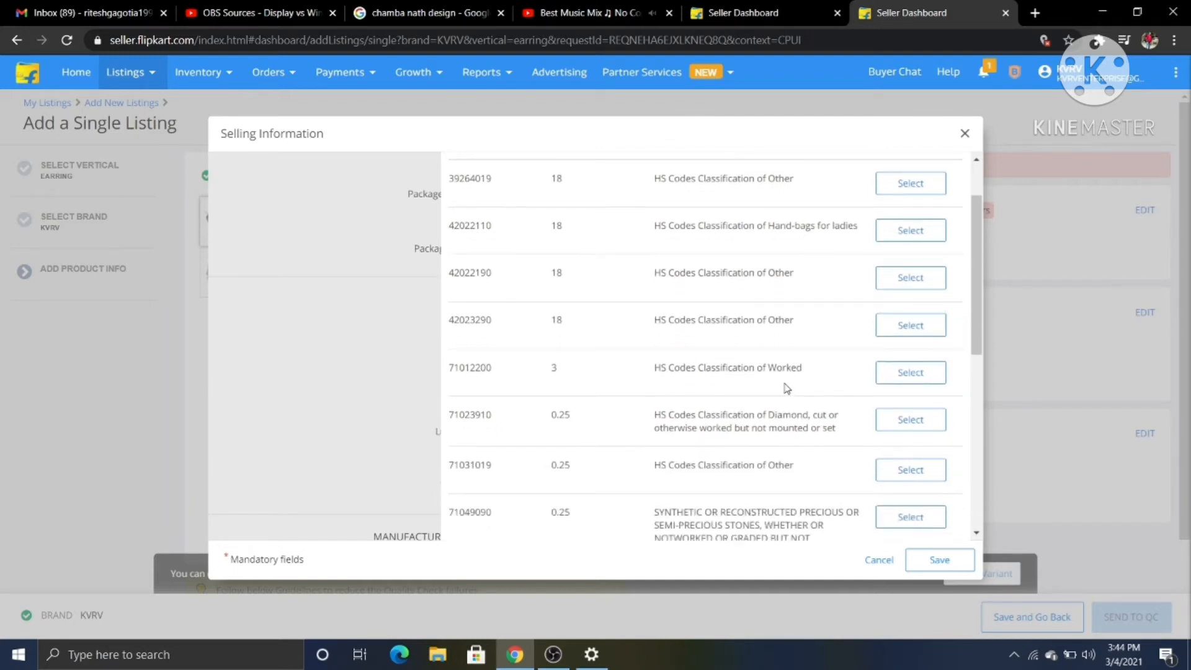
scroll(787, 387, down, 3)
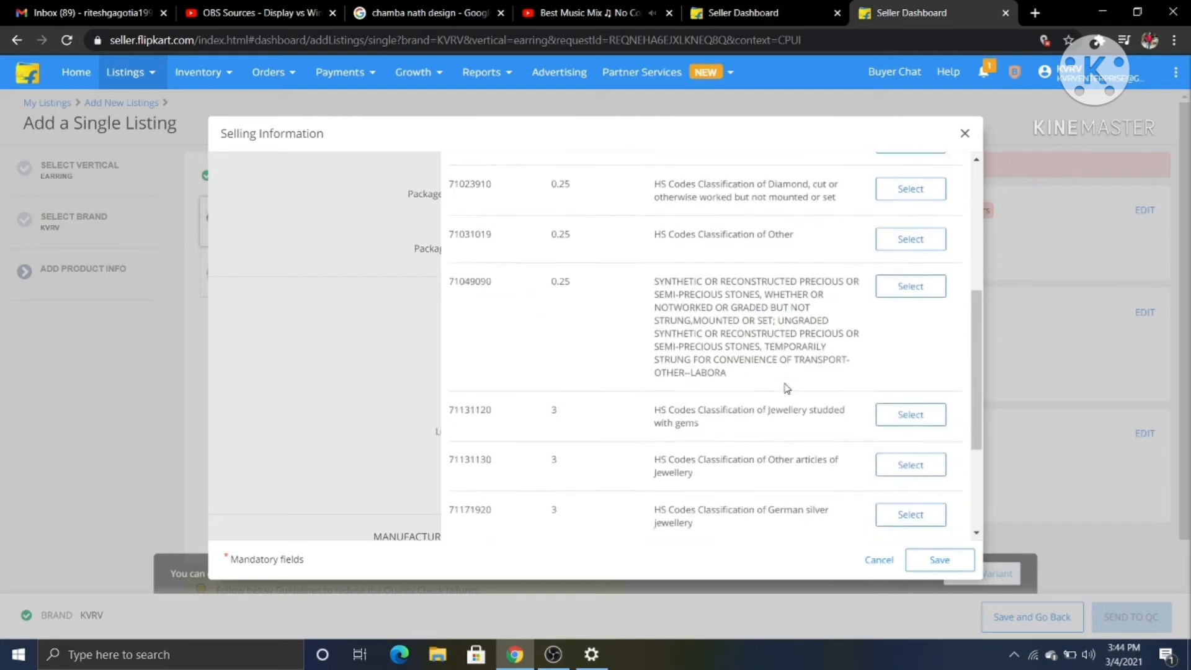
scroll(786, 388, down, 3)
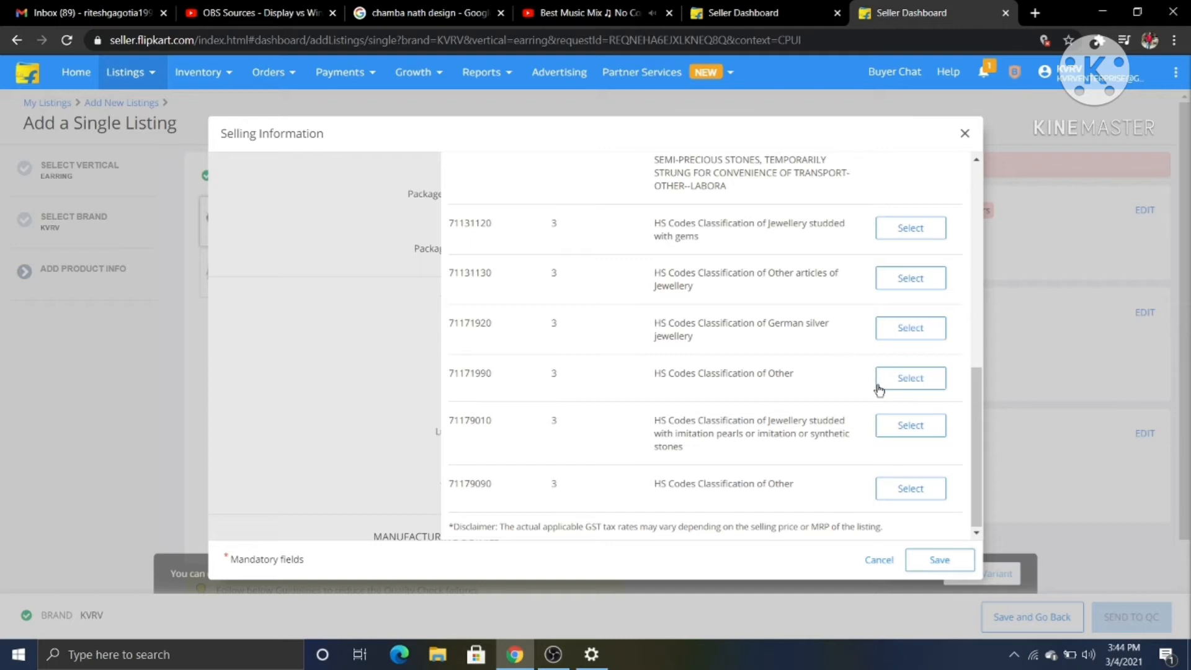
click(909, 378)
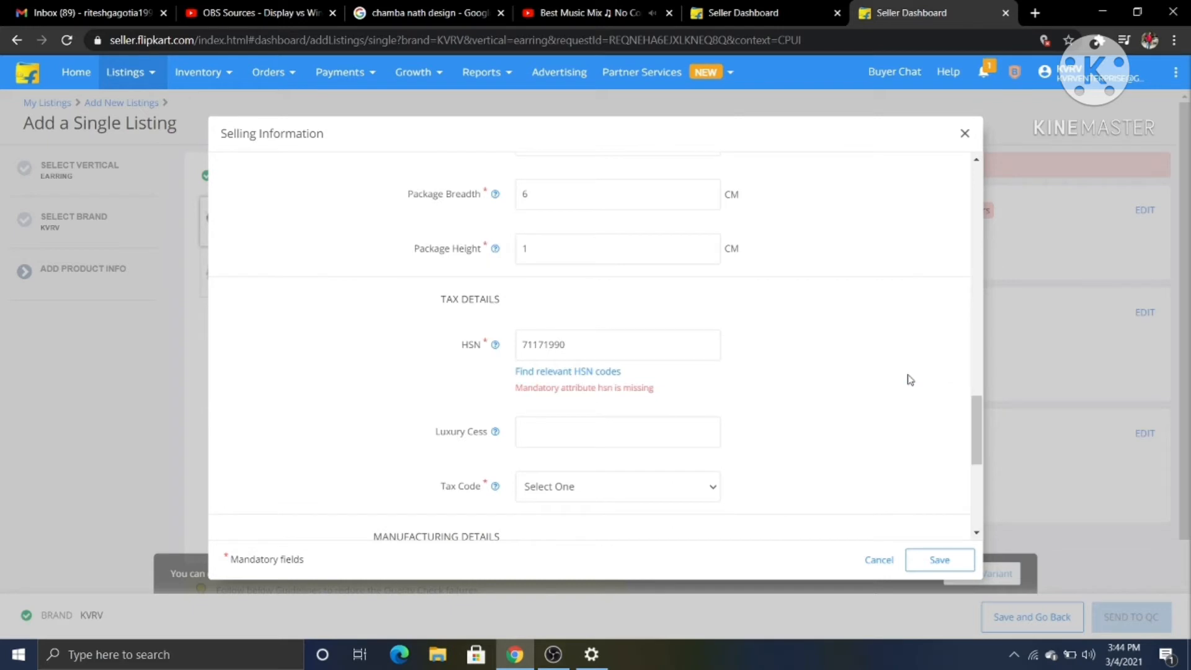
scroll(730, 380, down, 2)
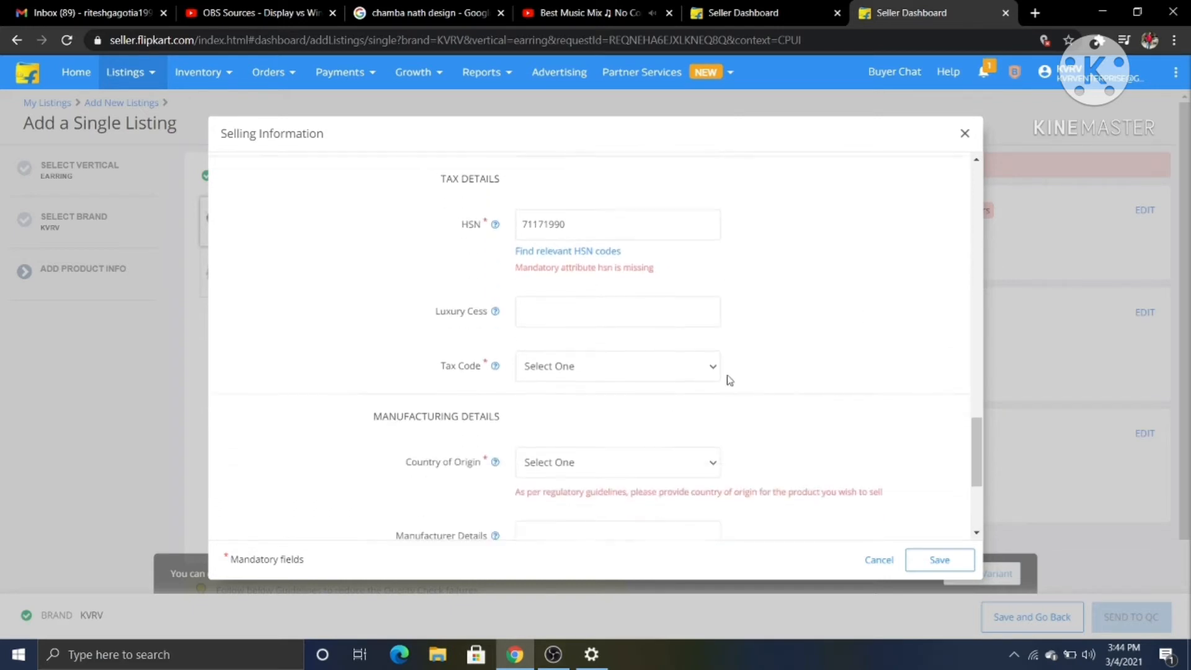
click(589, 349)
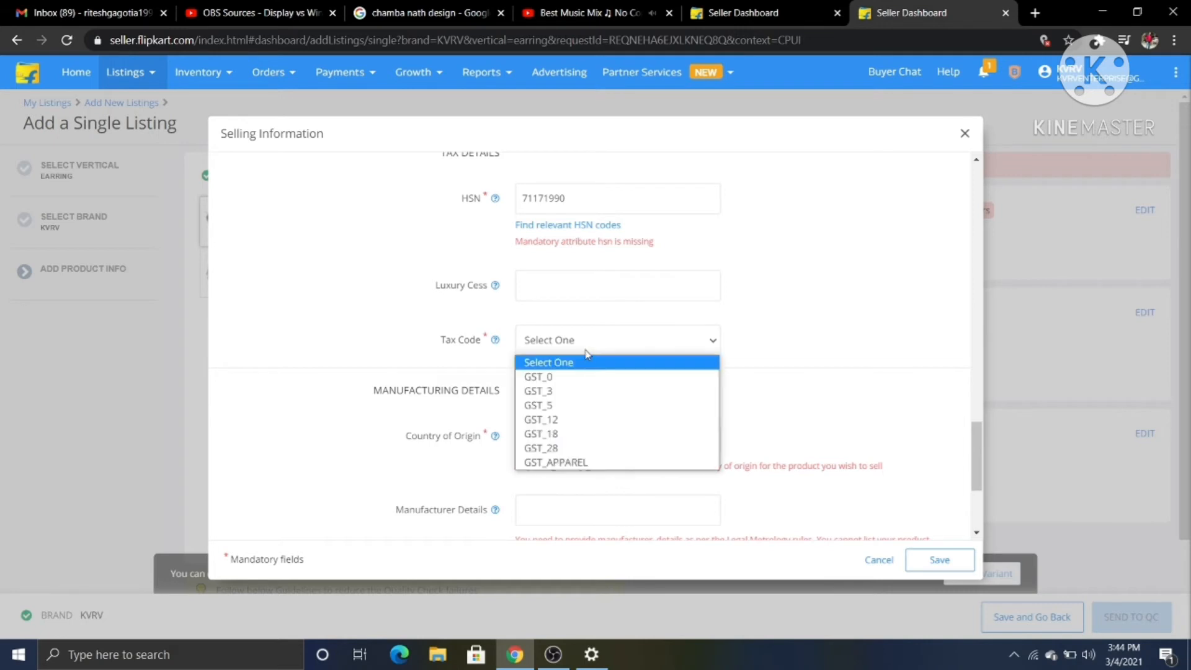
click(576, 392)
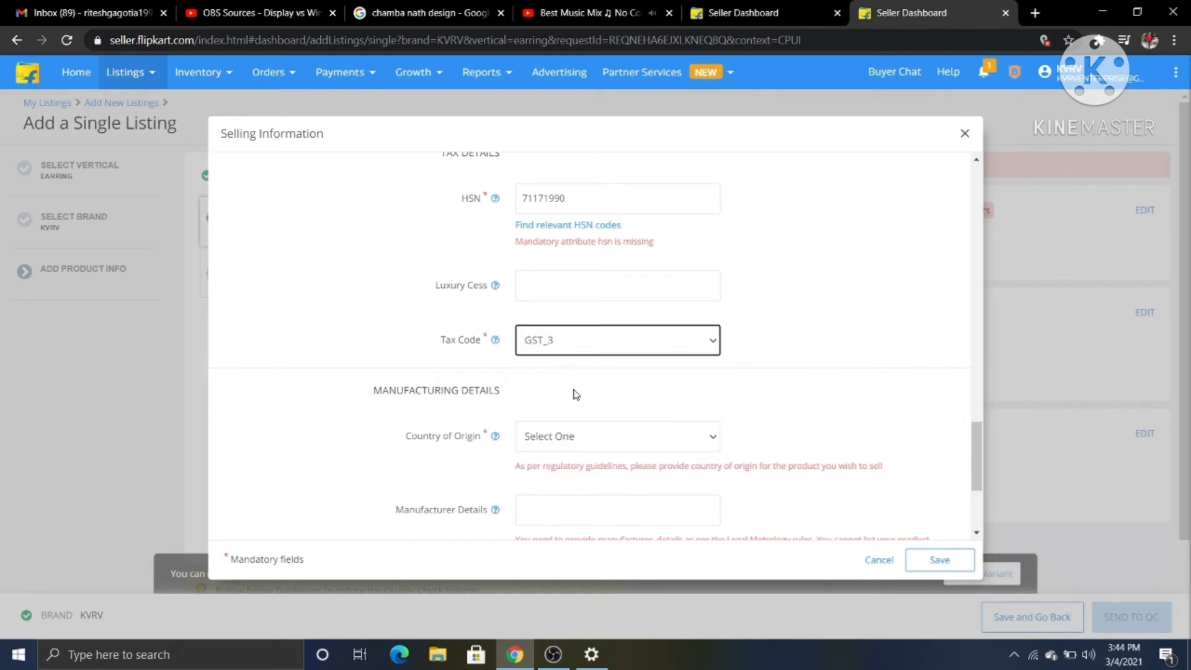
Set the country of origin in the manufacturing details to India.
click(563, 438)
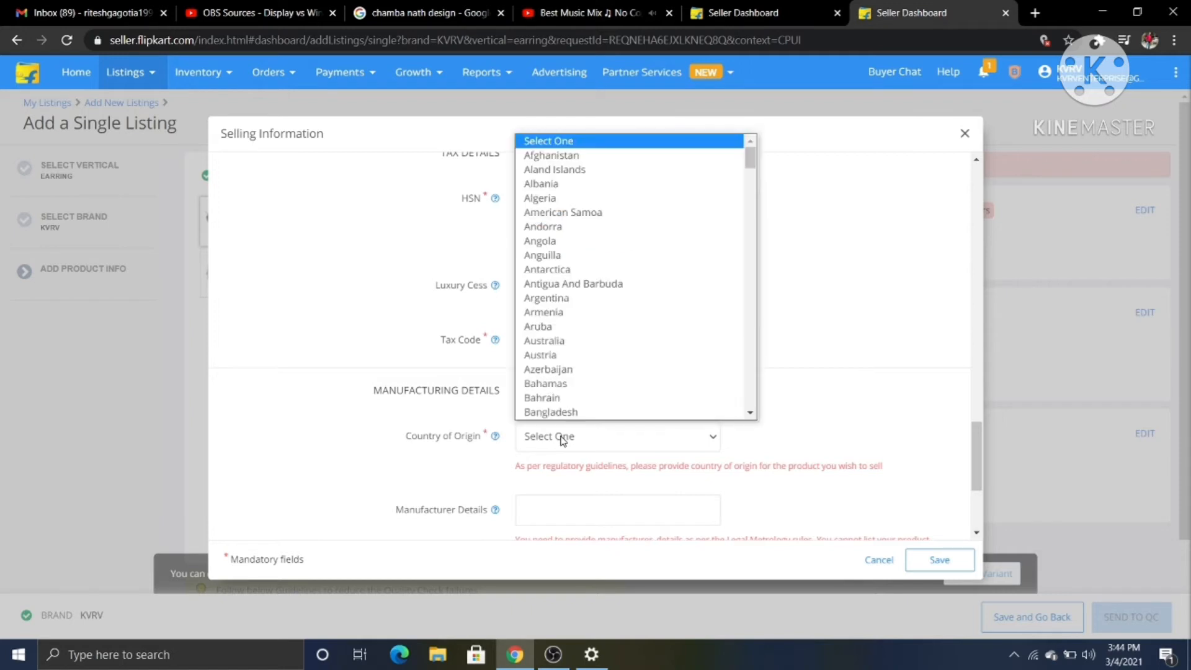
scroll(563, 399, down, 1)
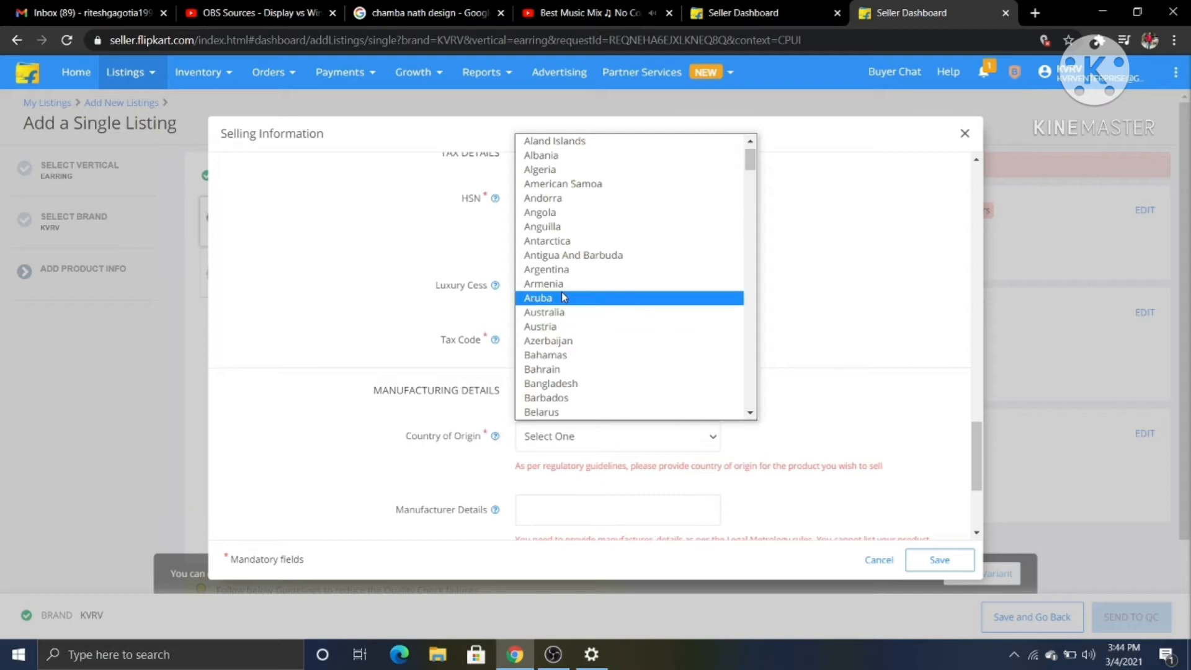
scroll(562, 296, up, 1)
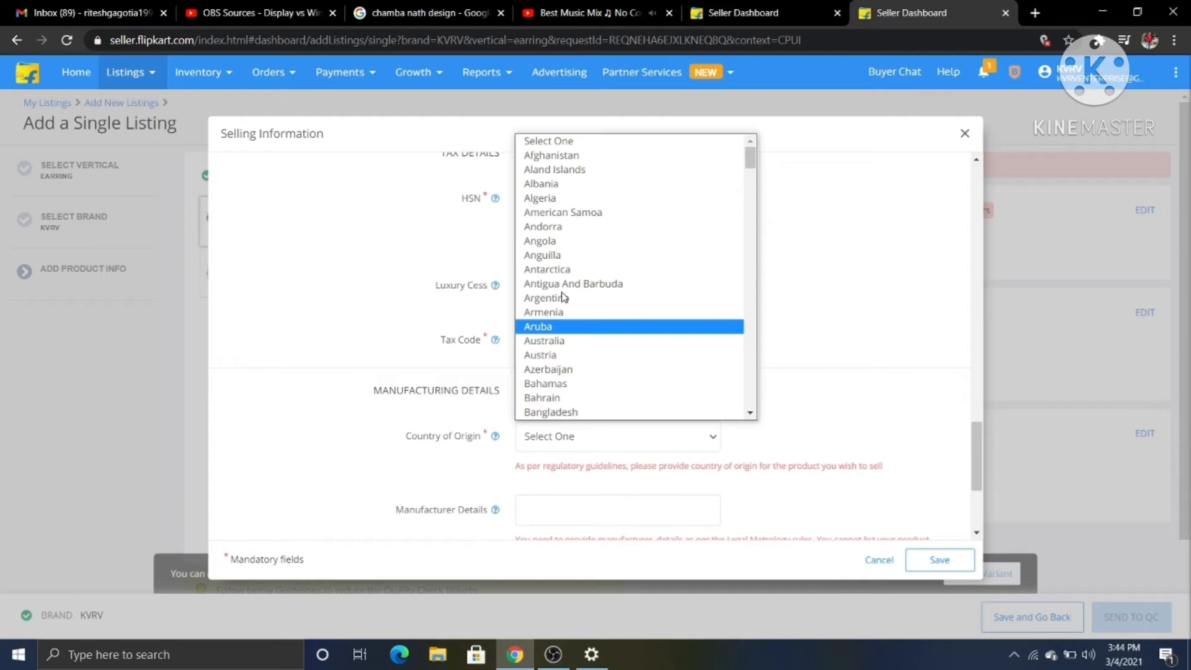
text(india)
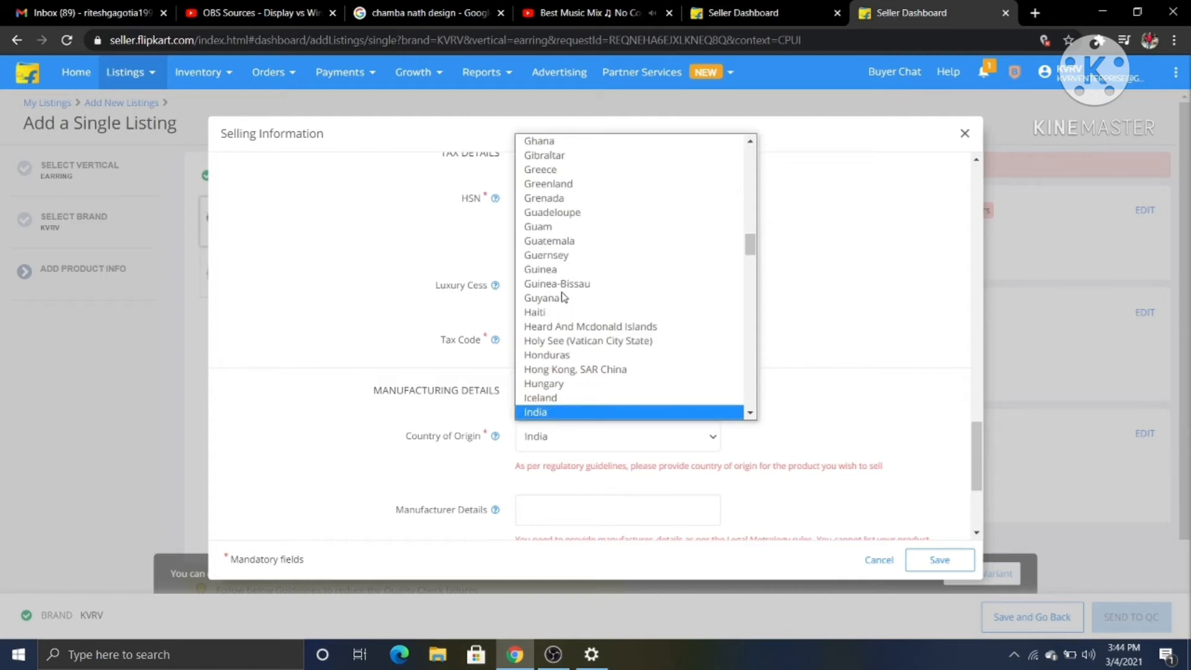
key(Return)
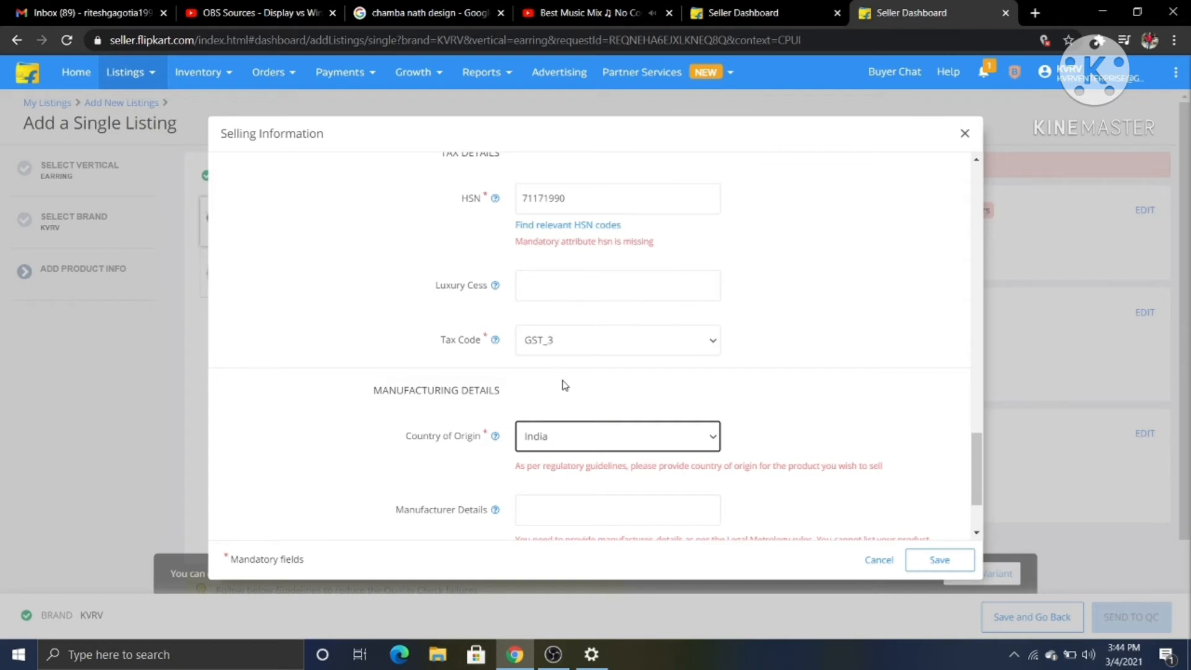
Enter KVRV ENTERPRISE as both the manufacturer details and the packer details, and save the selling information.
scroll(576, 409, down, 2)
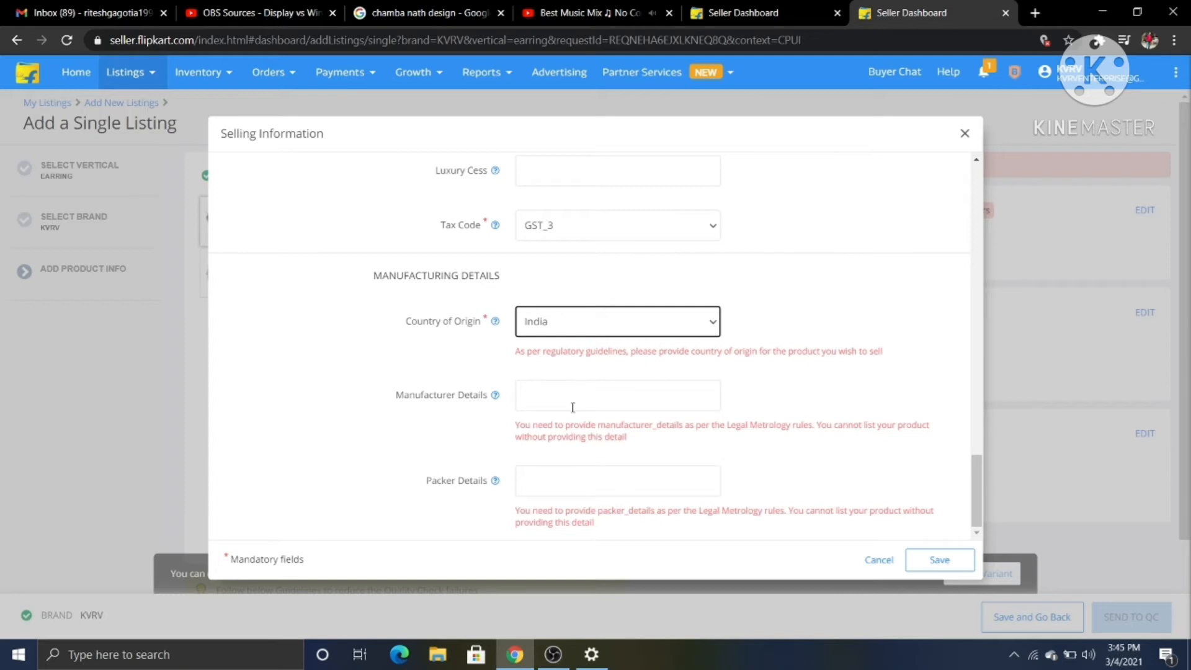
click(573, 408)
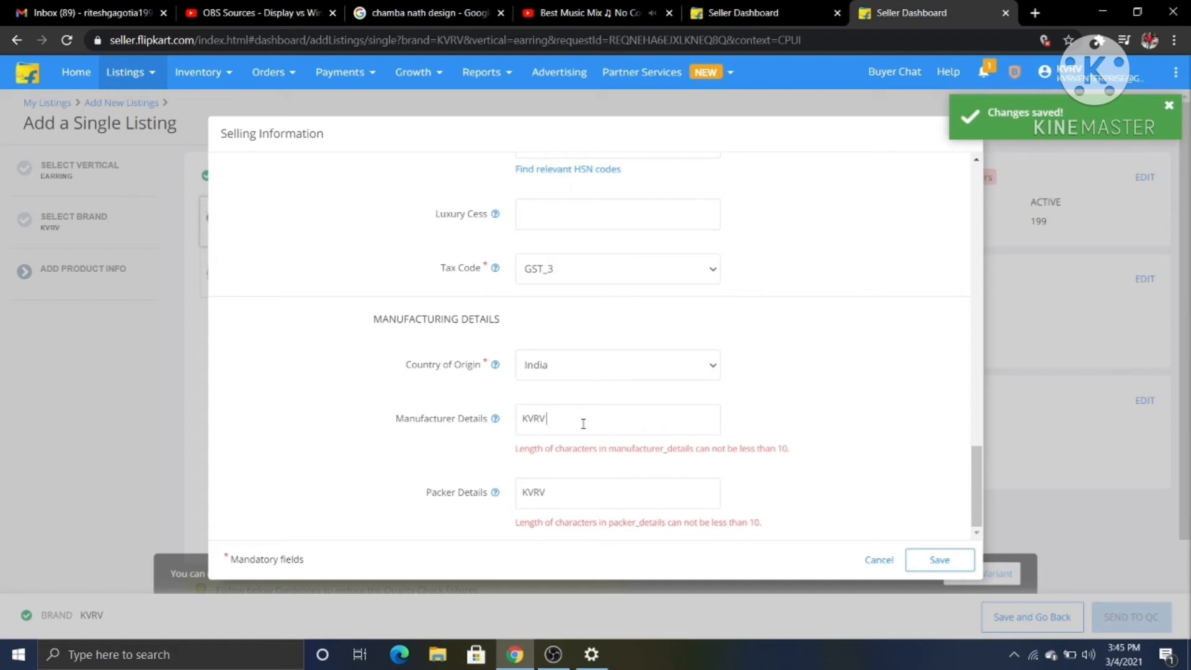
click(584, 423)
text(ENTERPRISE)
click(567, 494)
text(ENTERPRISE)
click(947, 561)
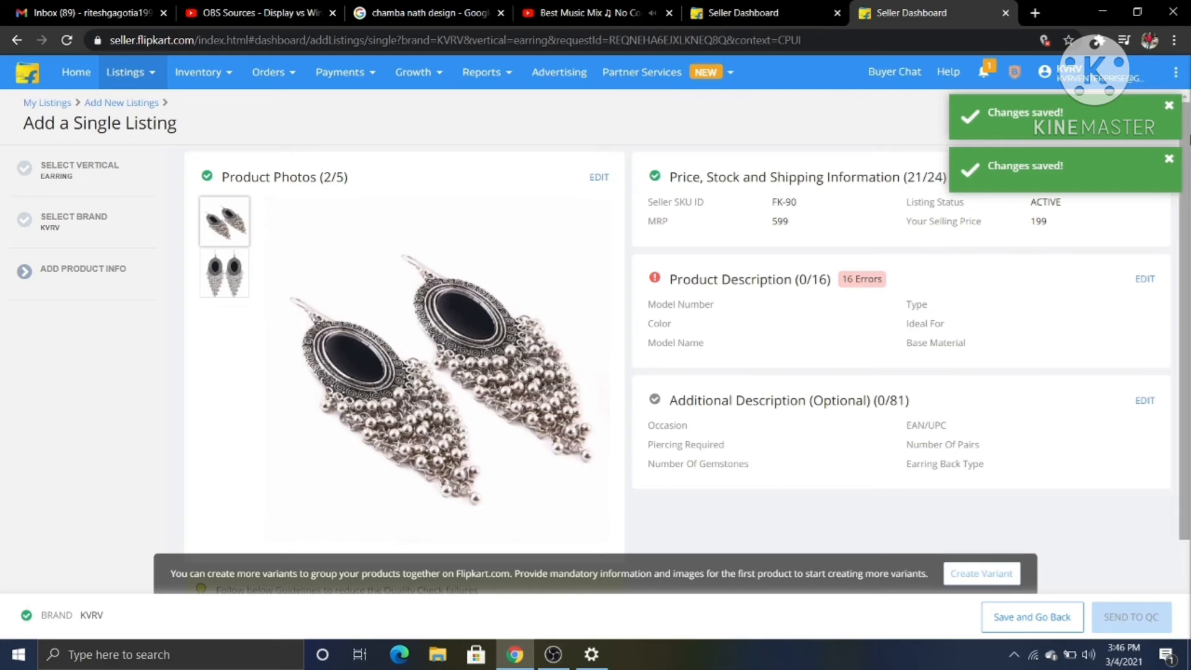
Open the product description for editing and enter SILVER MIRROR EARRINGS as the model number.
click(1172, 160)
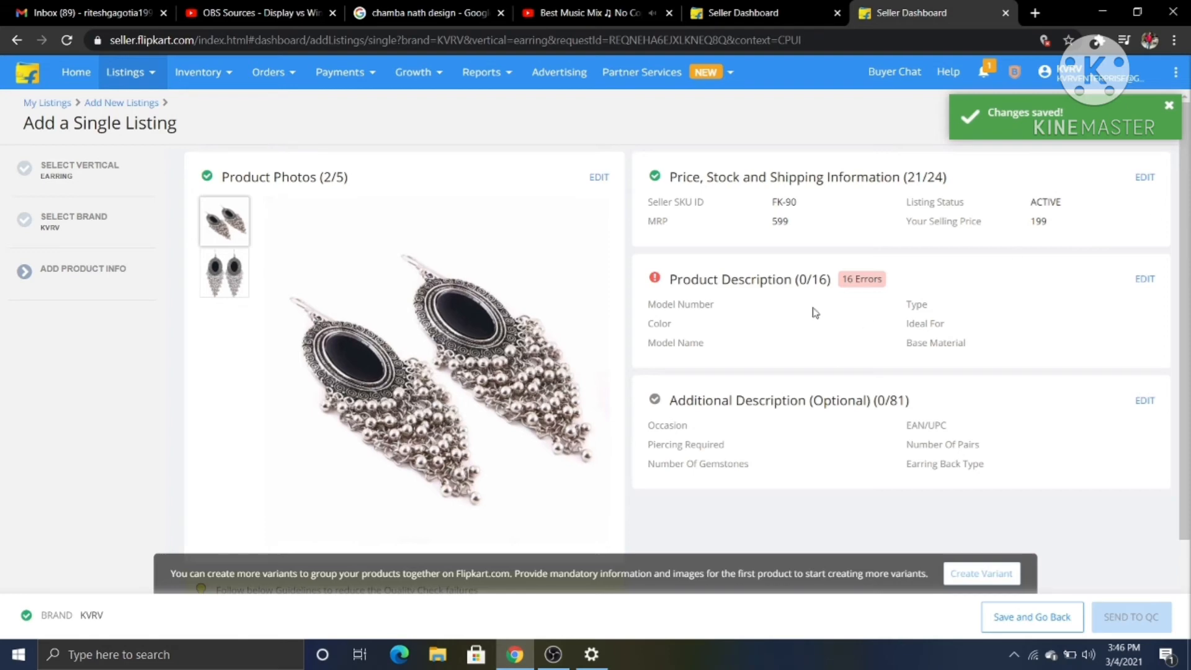
click(1144, 281)
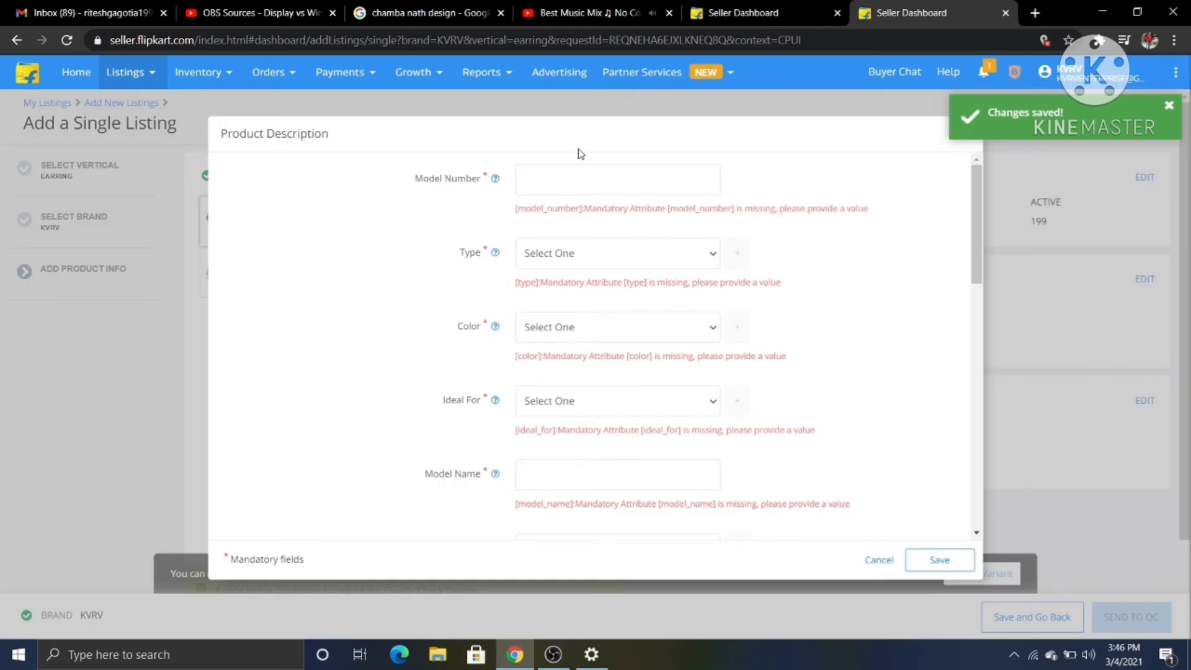
click(563, 182)
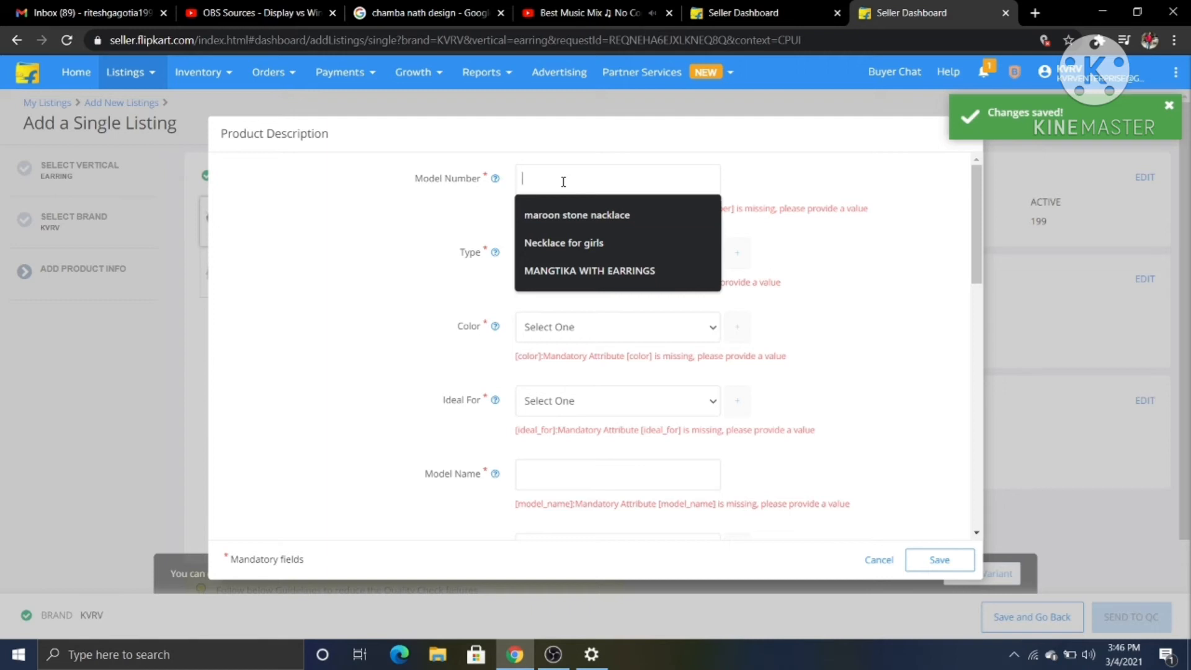
text(S)
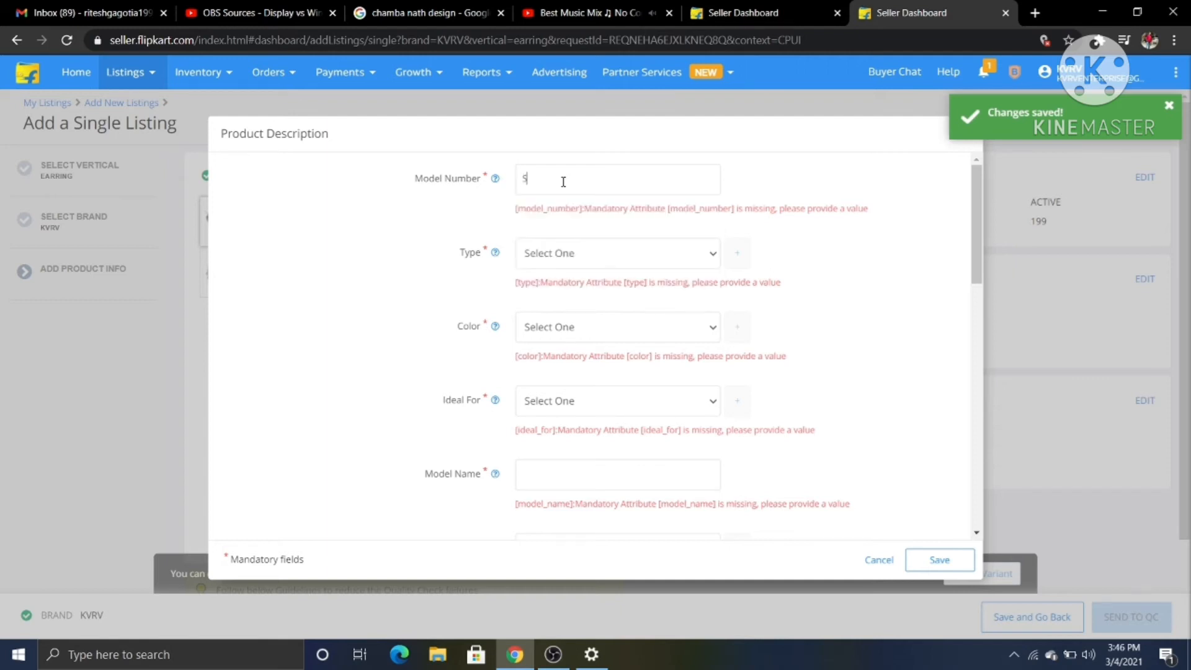
text(ILVER)
text(MIRROR EARRINGS)
In the product description, set the earring type to Jhumki Earring and the color to Silver.
click(616, 254)
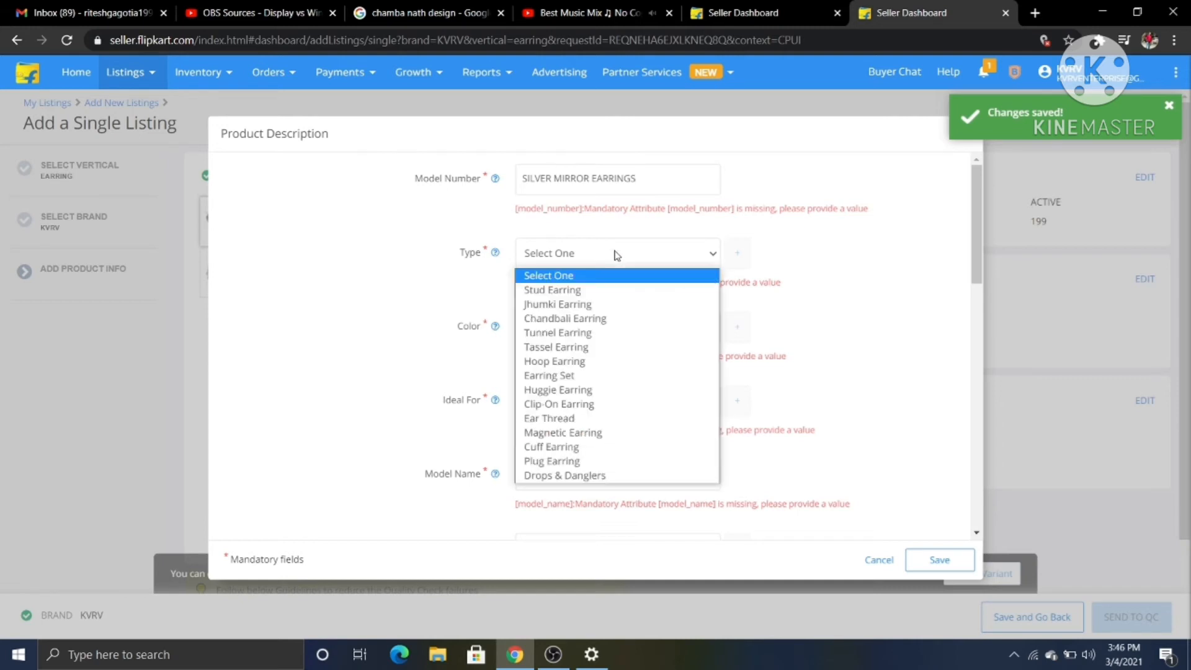
click(607, 306)
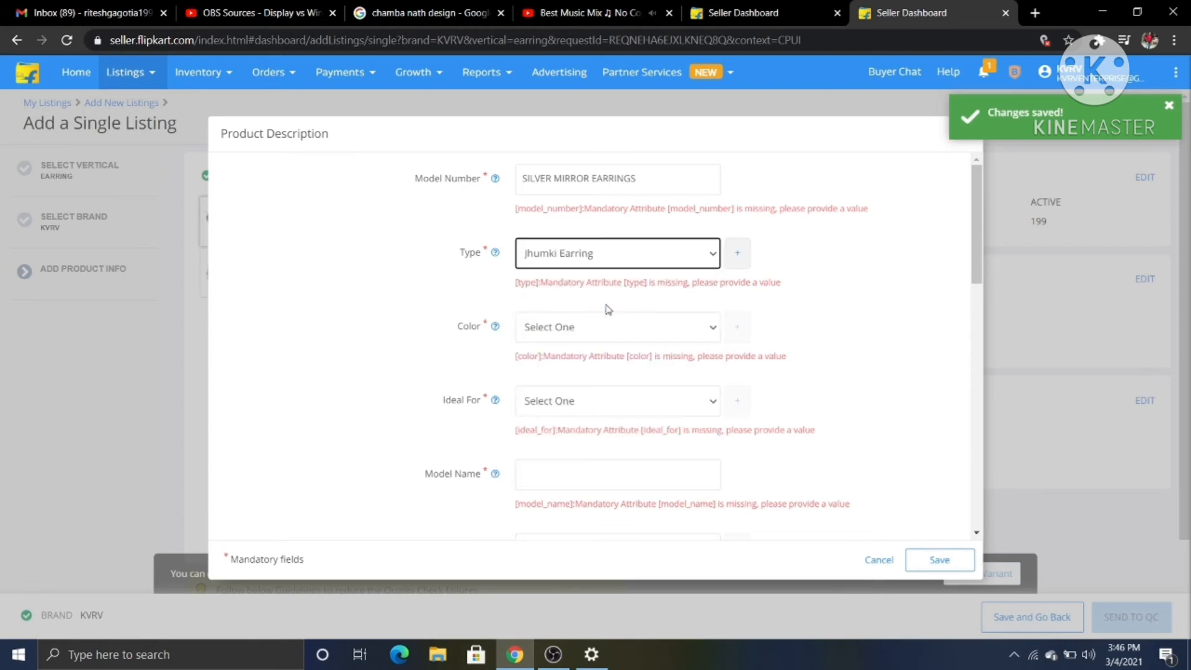
click(585, 337)
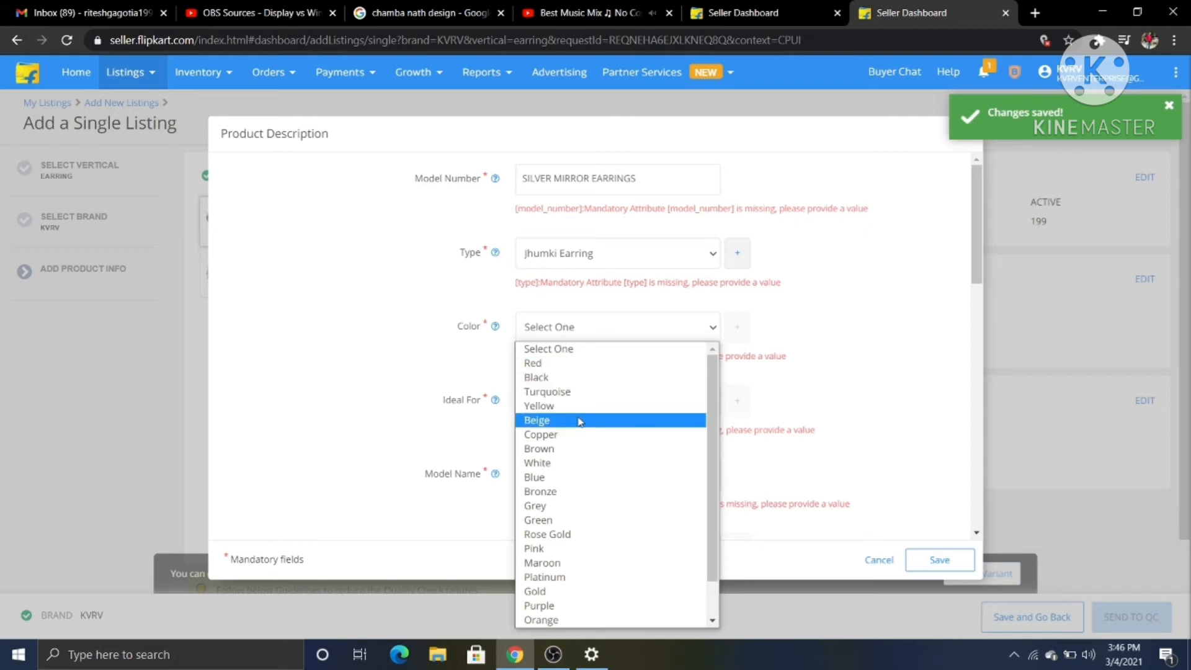
key(s)
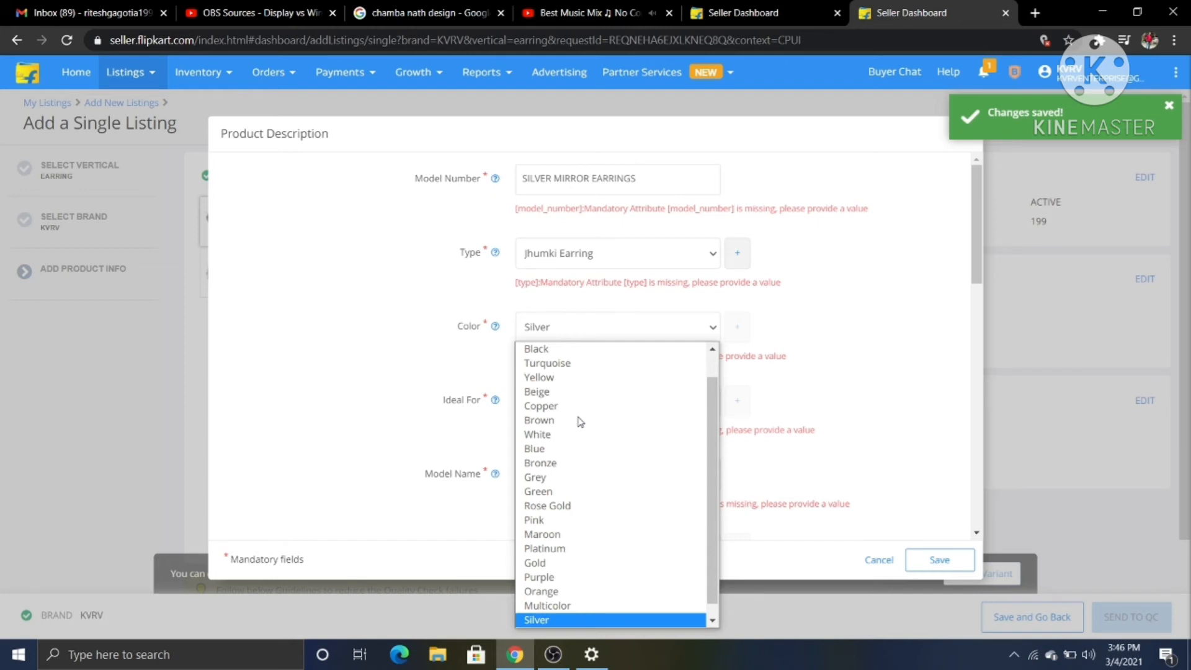
key(Return)
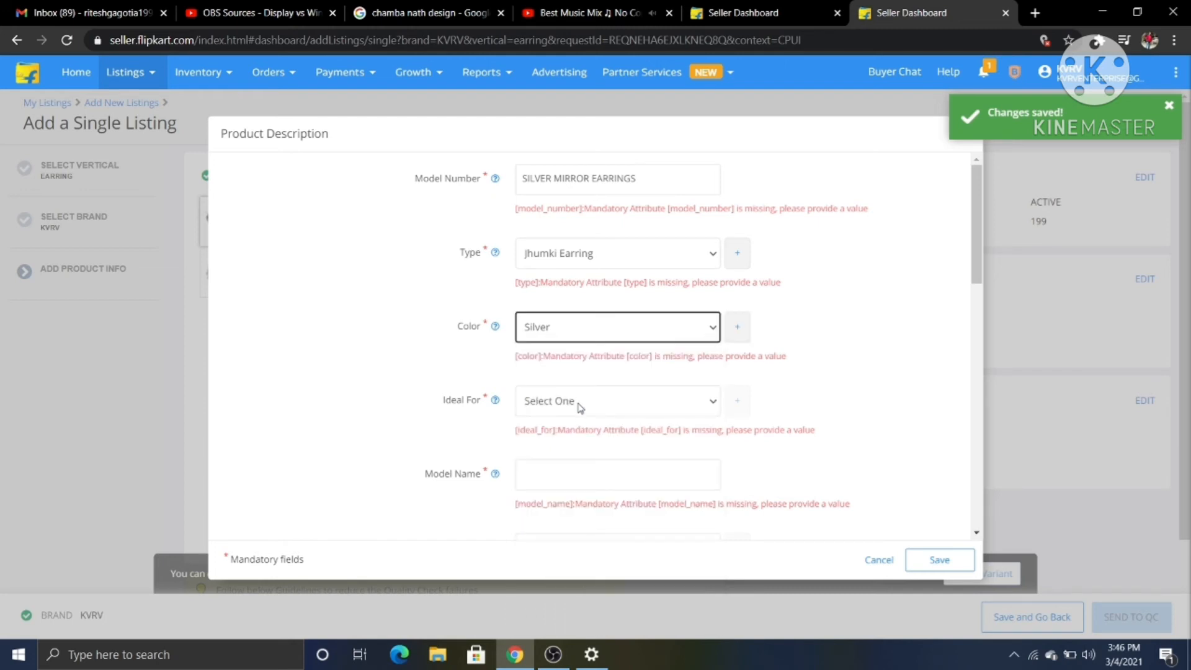
Set the Ideal For attribute to Girls and add Women as a second value.
click(579, 407)
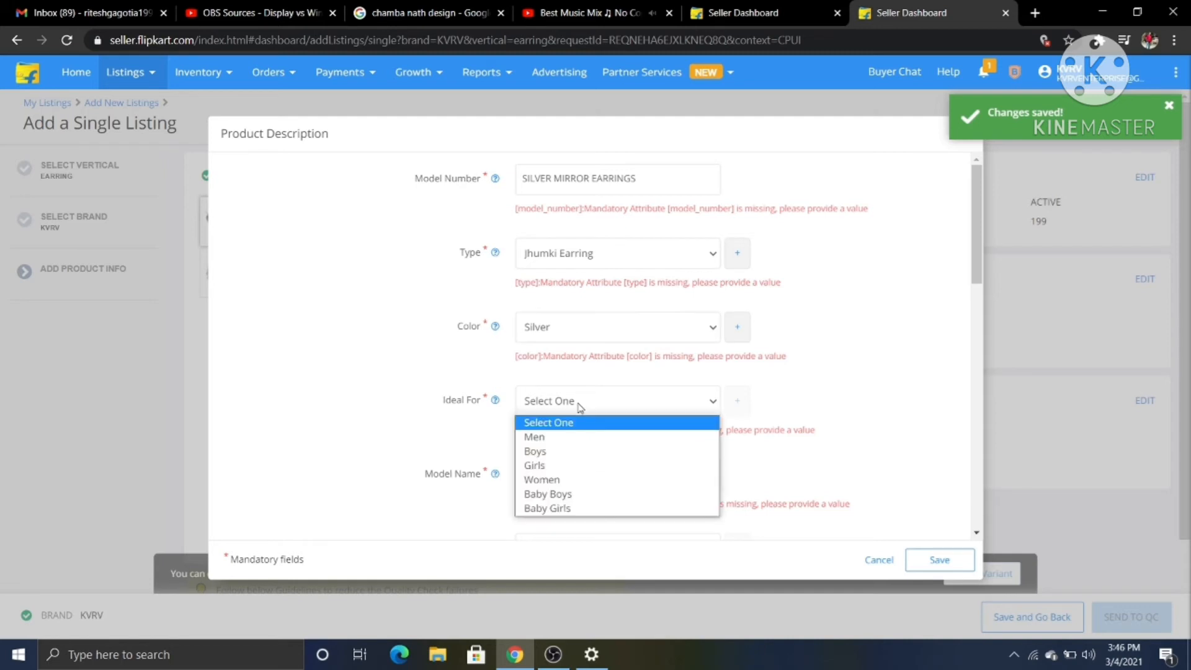
click(563, 470)
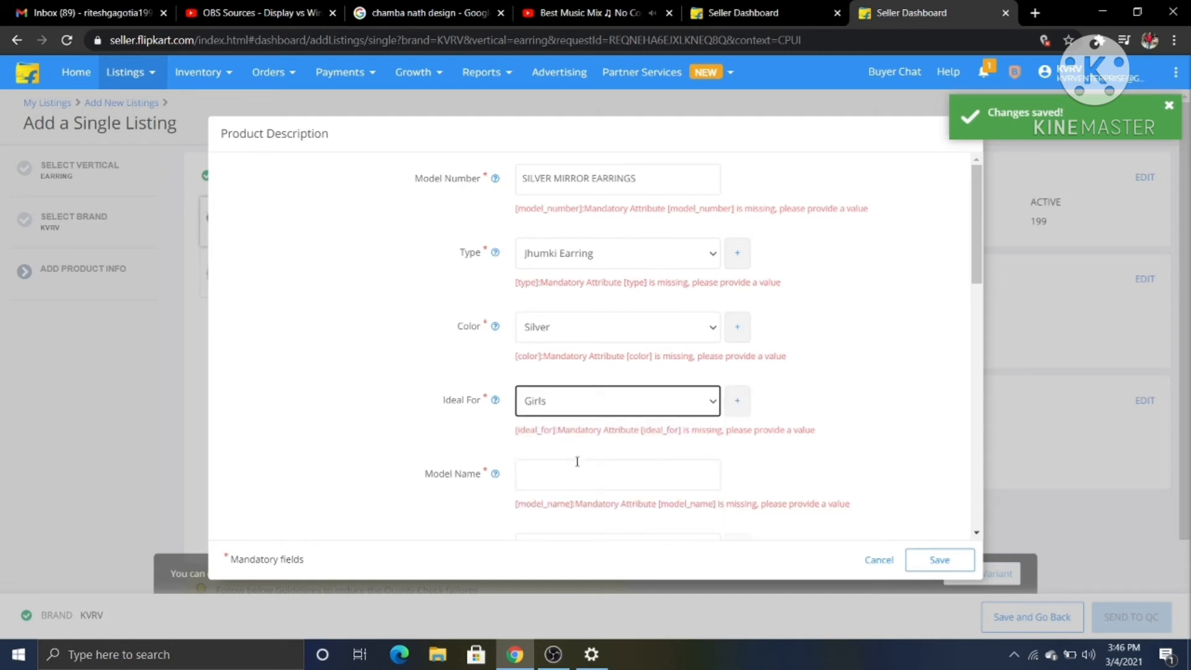
click(737, 406)
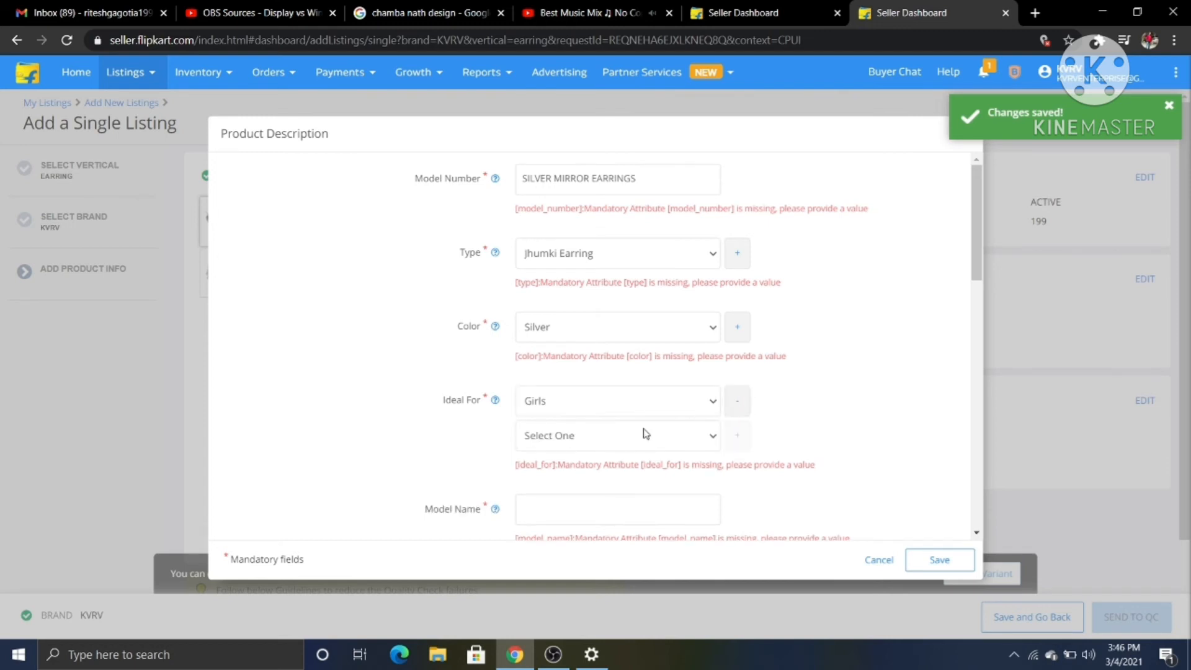
click(643, 434)
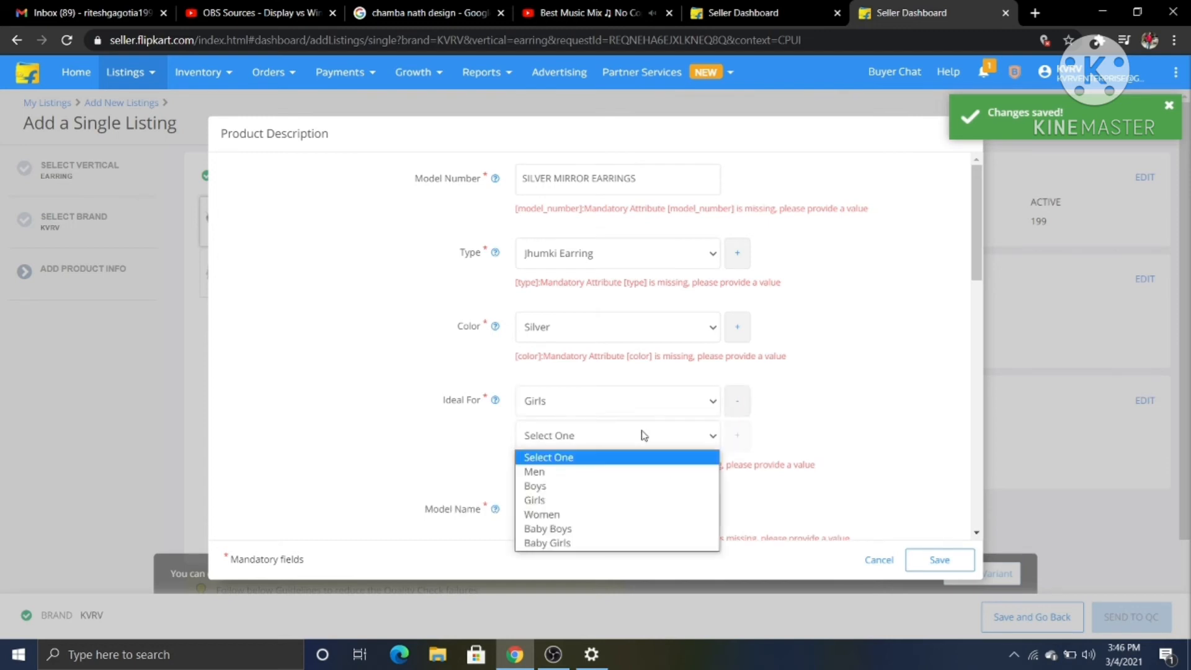
click(590, 516)
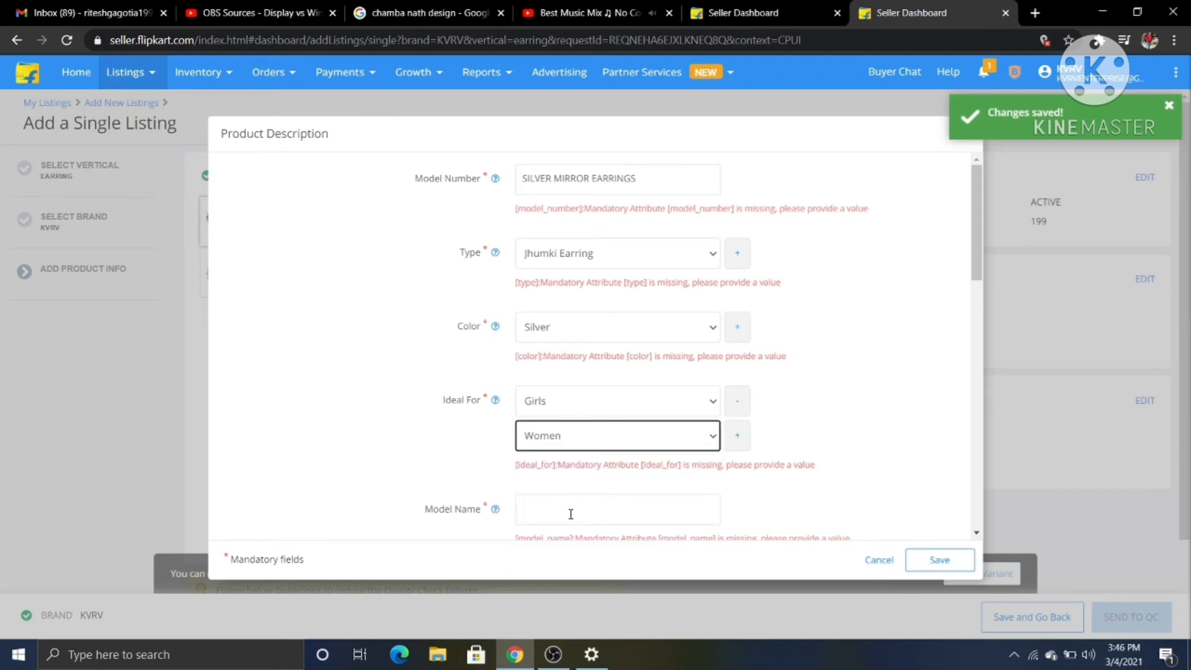
Enter SILVER EARRINGS as the model name in the product description.
click(571, 514)
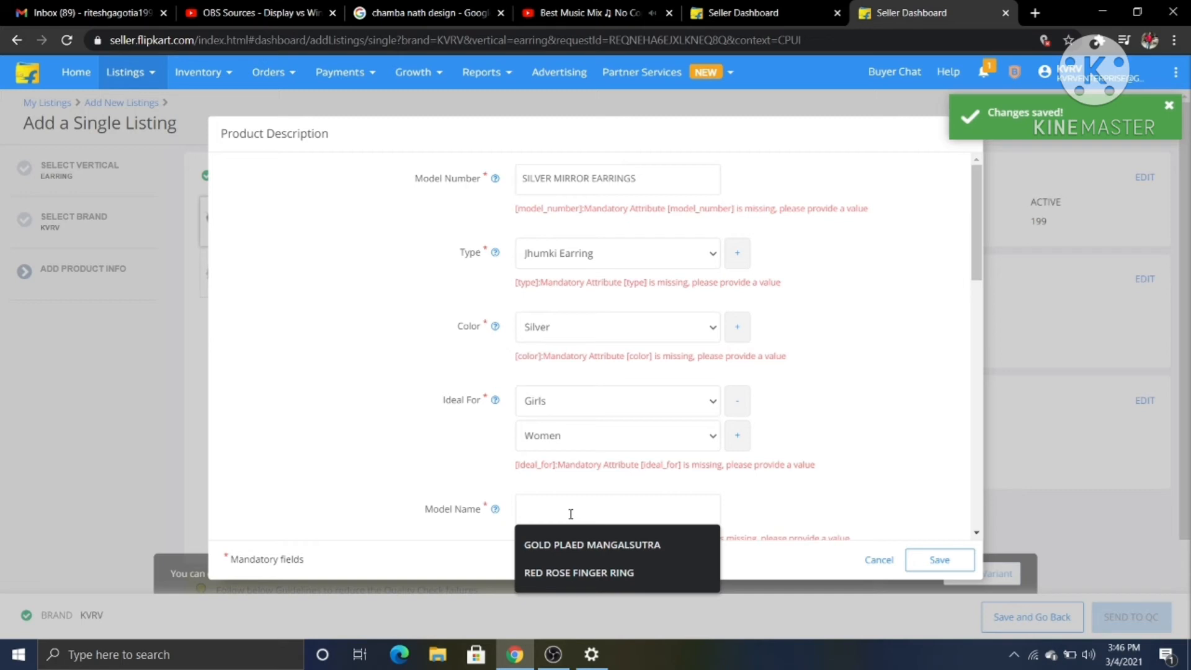
text(SIL)
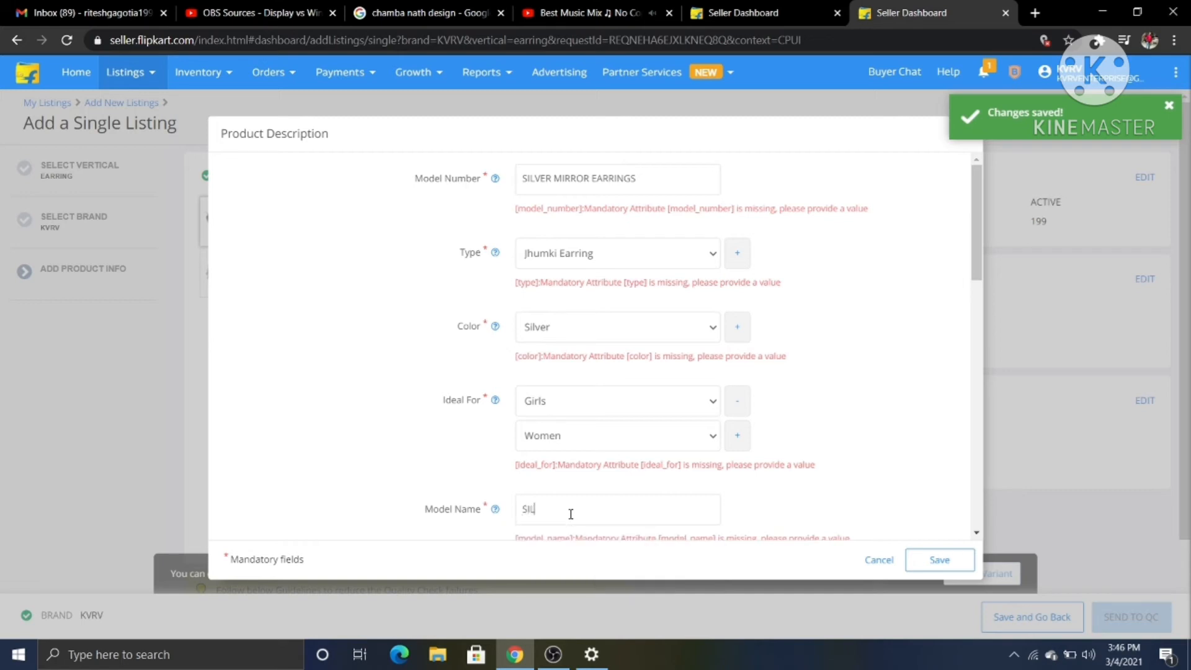
text(VER EARRINGS)
Set the base material of the earrings to Metal.
scroll(792, 426, down, 3)
scroll(790, 426, down, 3)
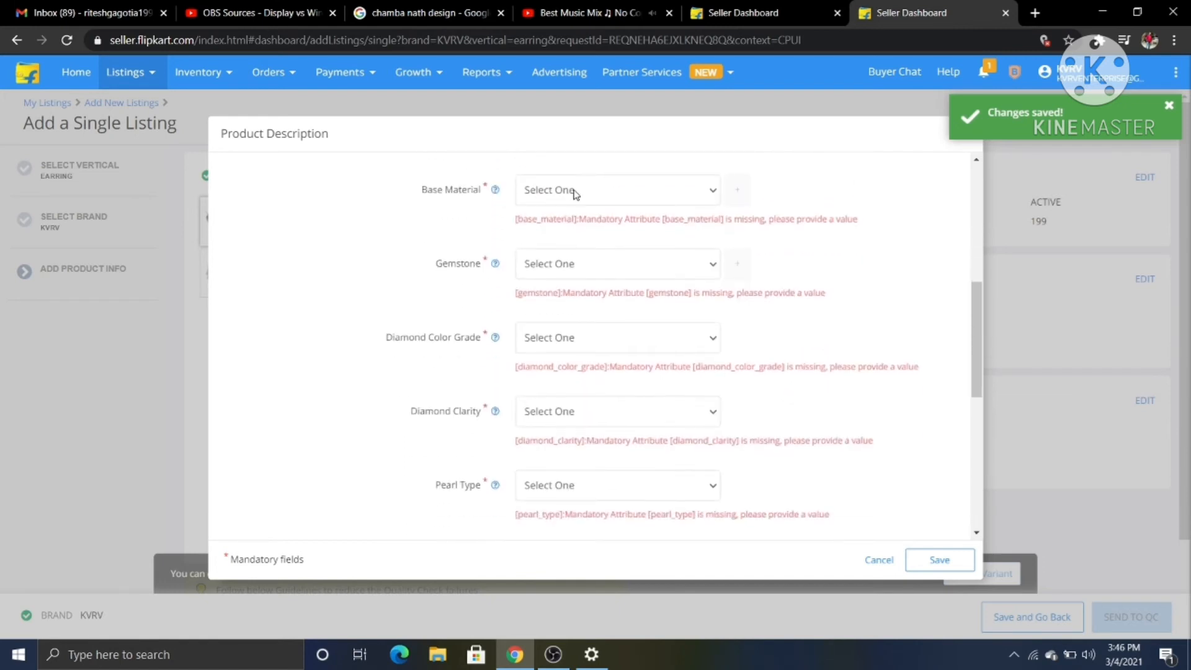
scroll(611, 277, up, 1)
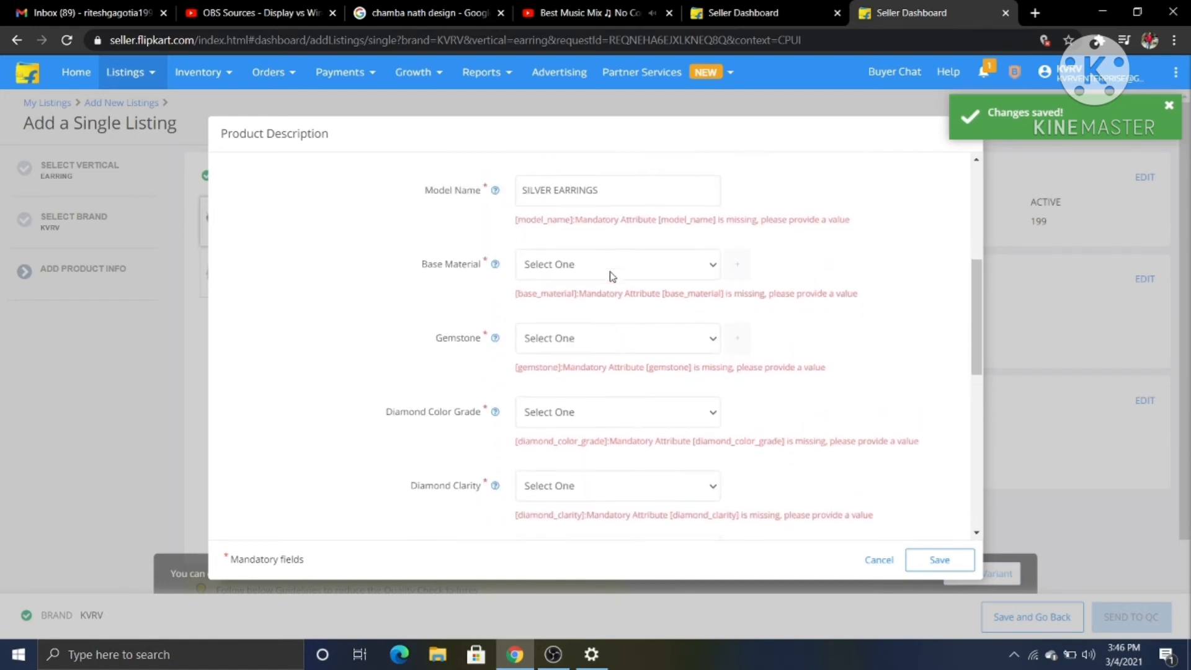
click(610, 284)
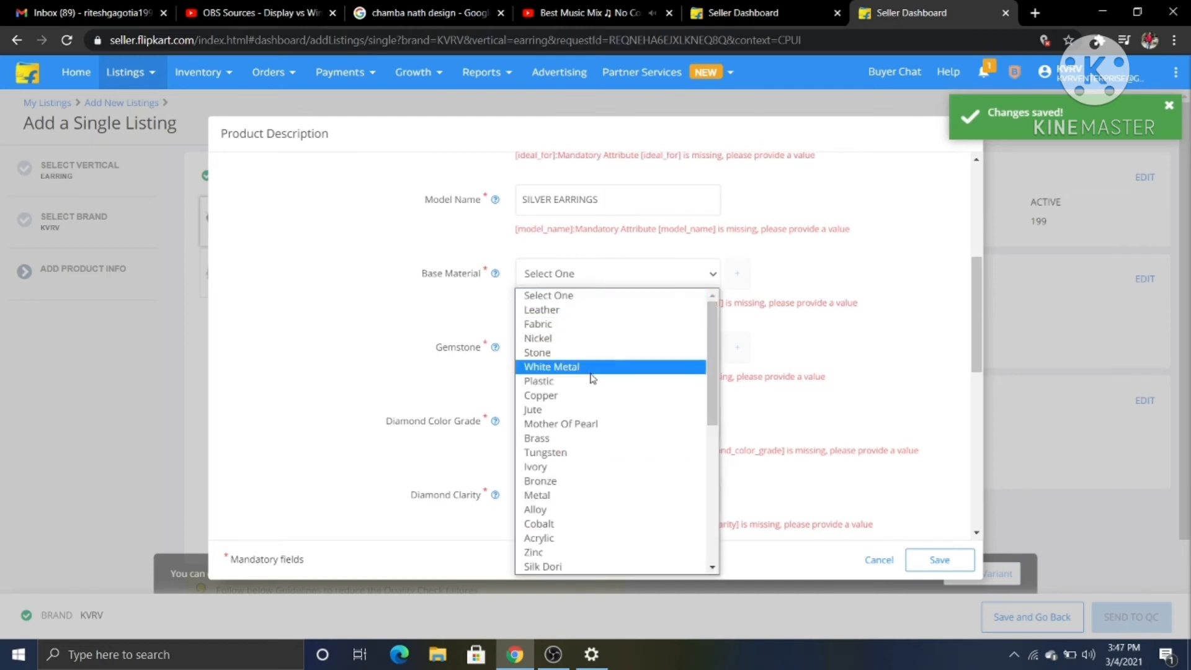
click(583, 496)
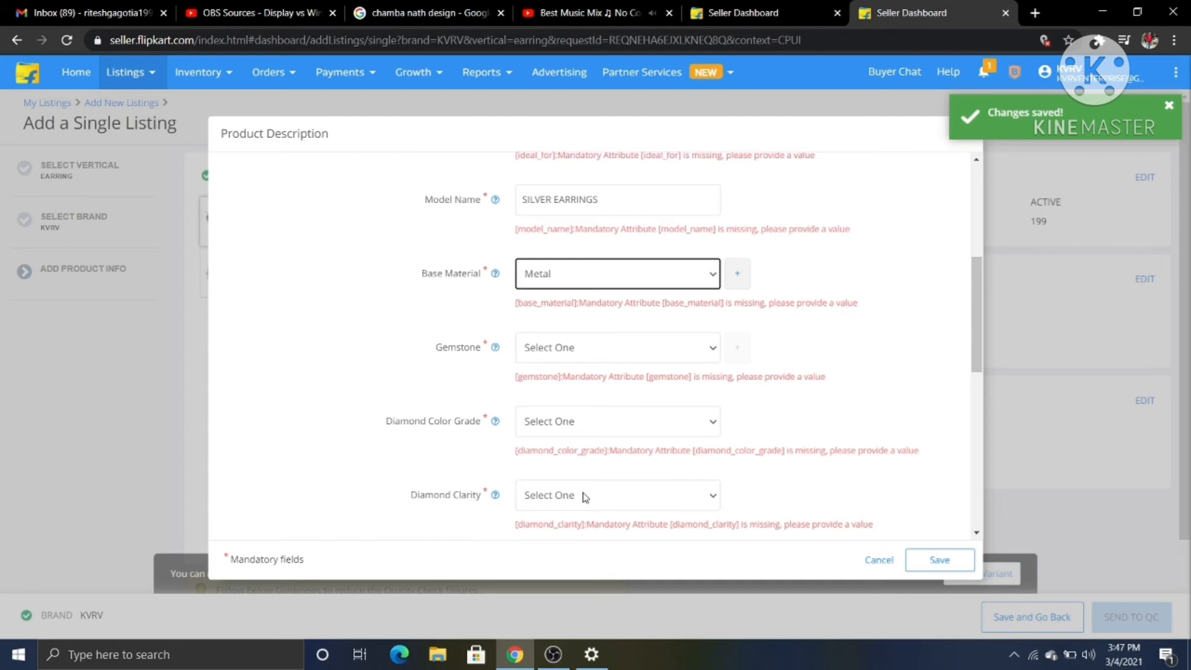
Set the Gemstone attribute in the product description to NA.
scroll(583, 495, down, 2)
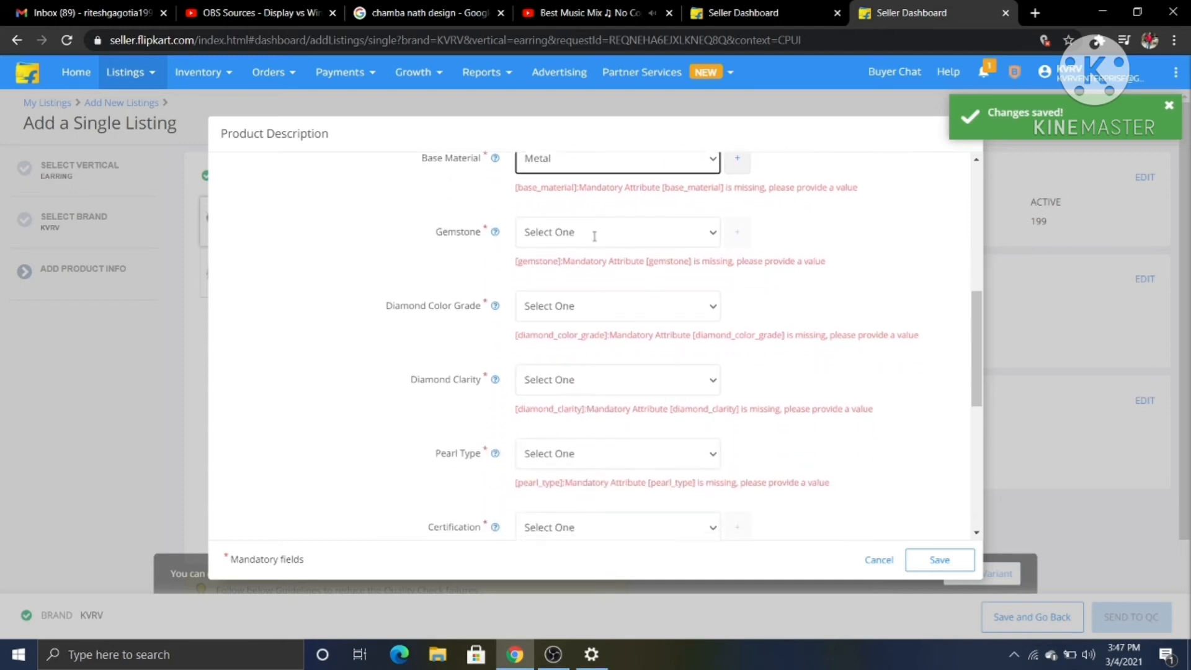
click(597, 237)
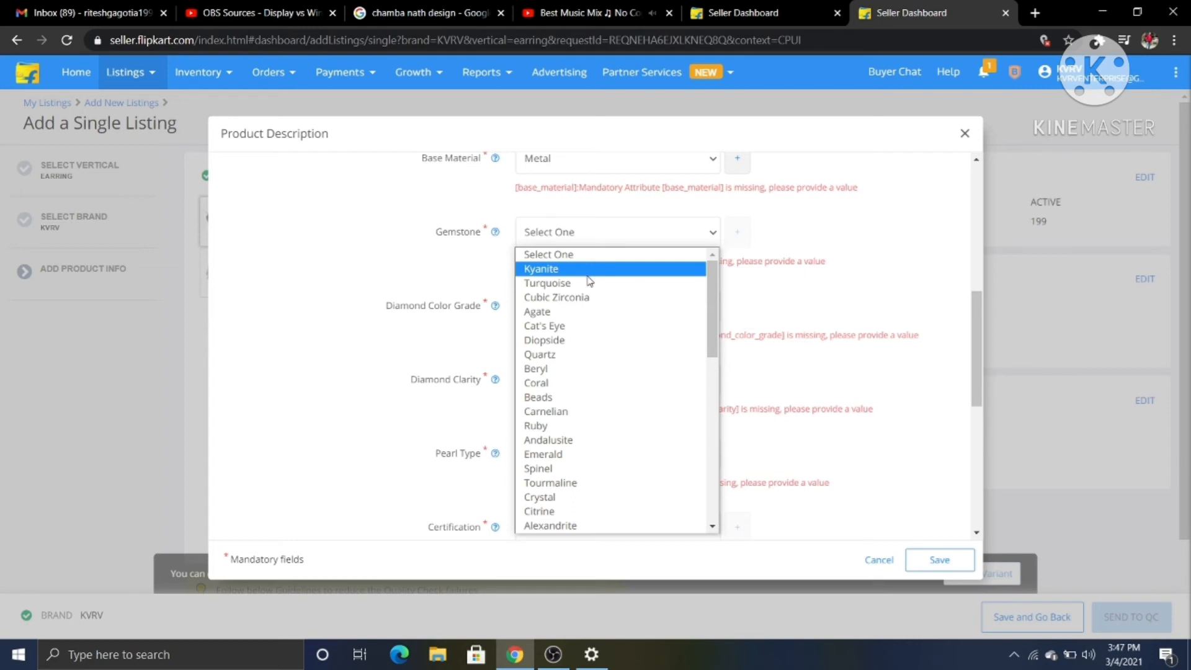
key(n)
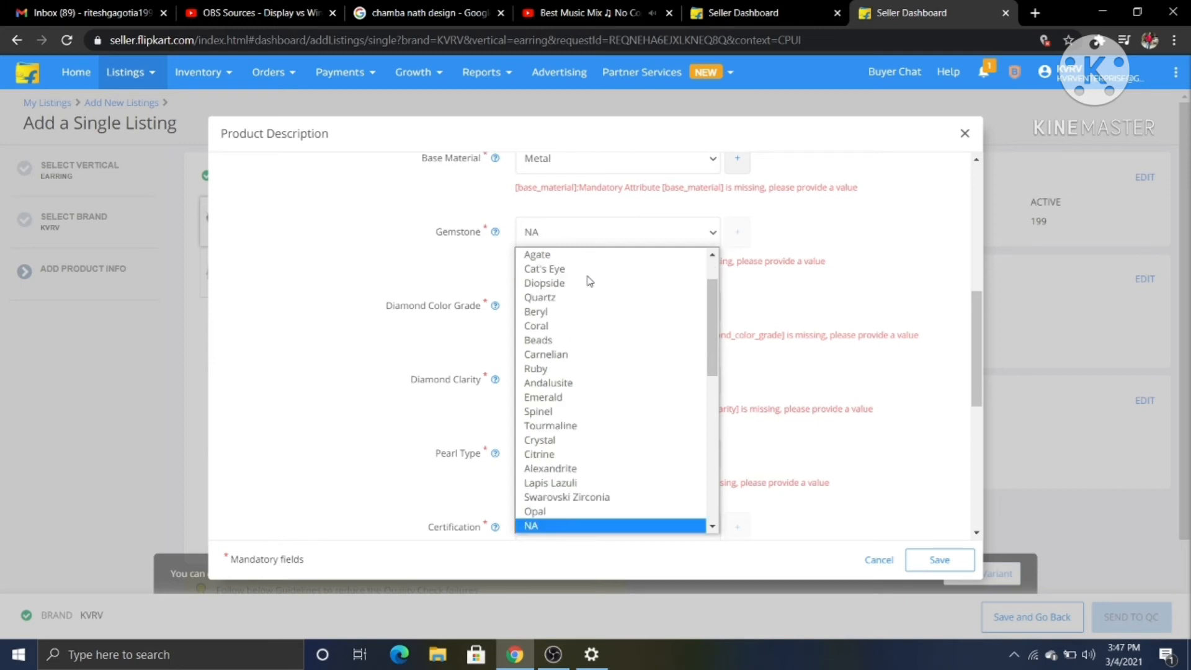
key(Return)
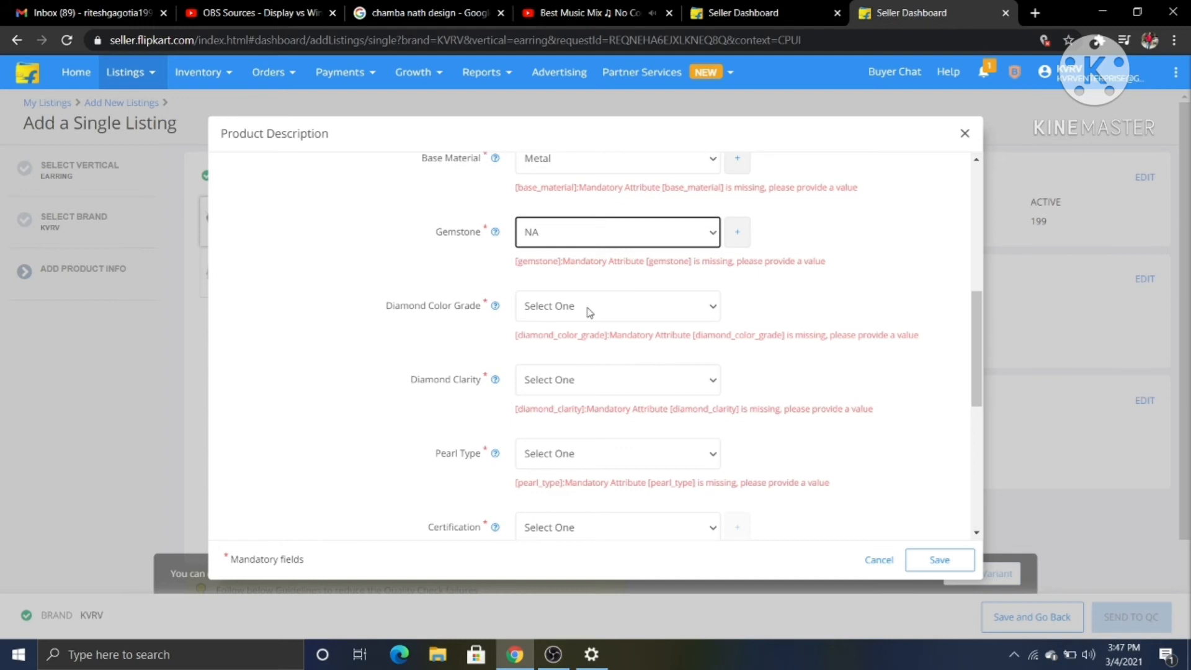
Set both the diamond color grade and the diamond clarity to NA.
click(589, 309)
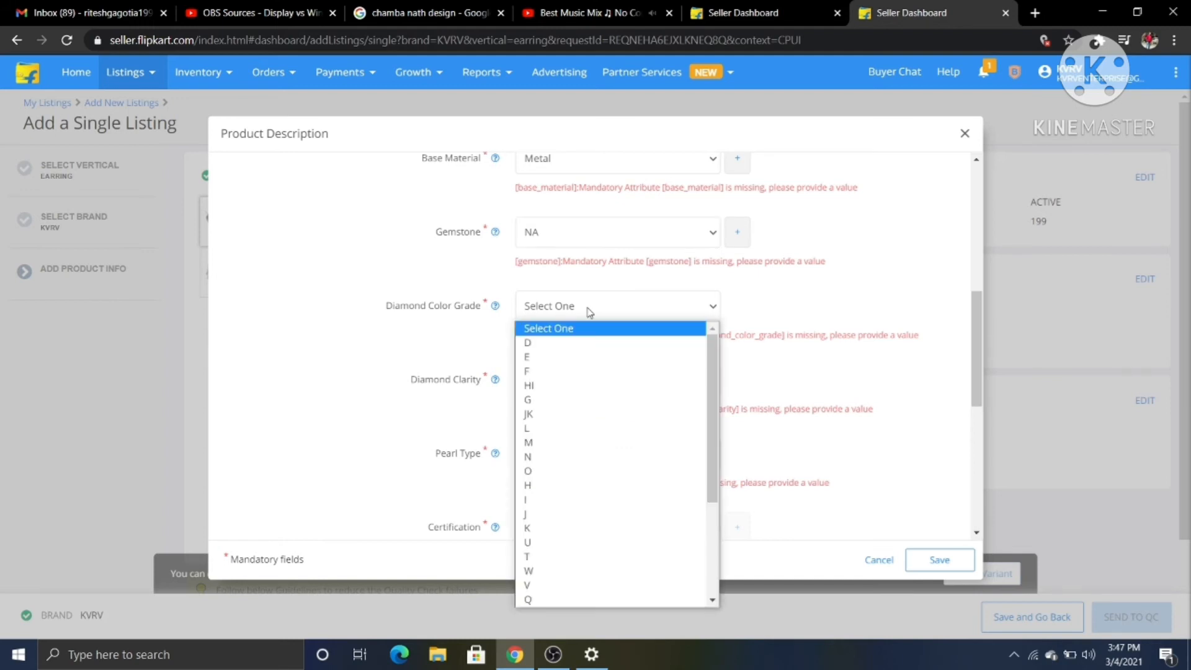
text(na)
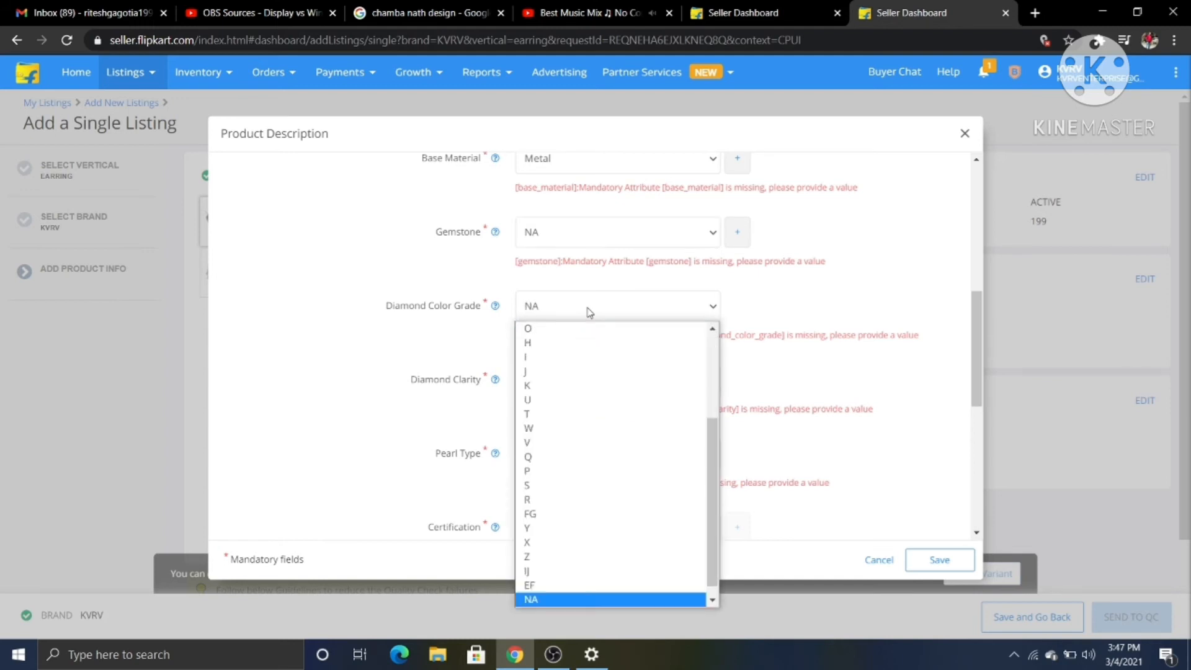
key(Return)
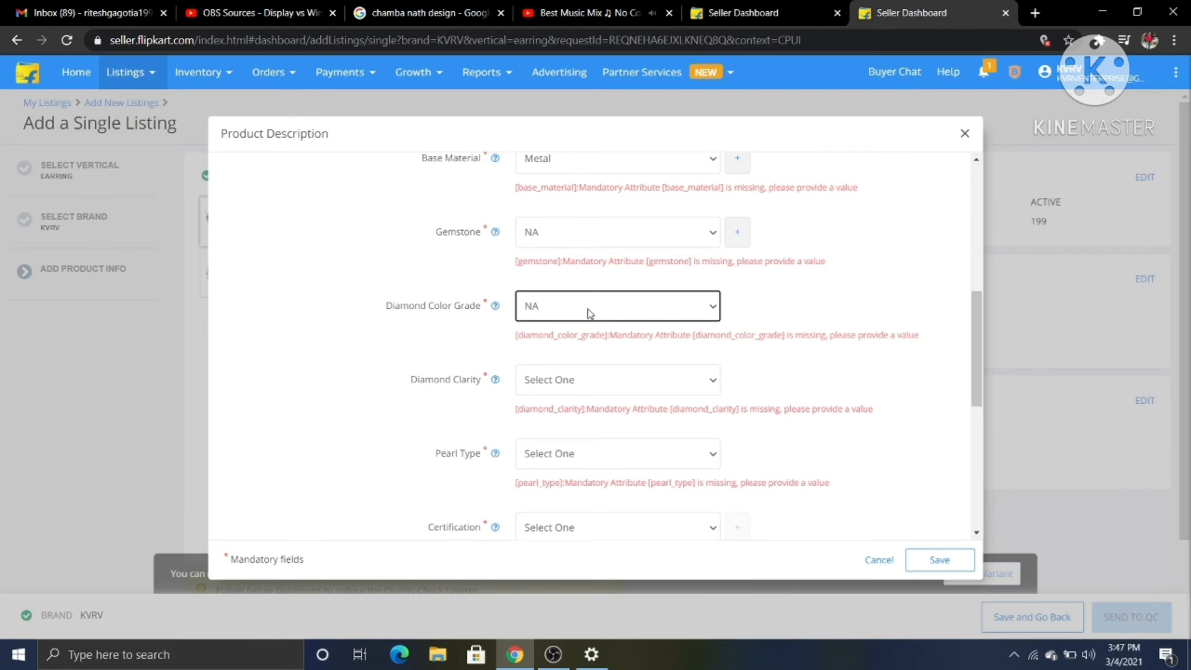
click(591, 387)
key(n)
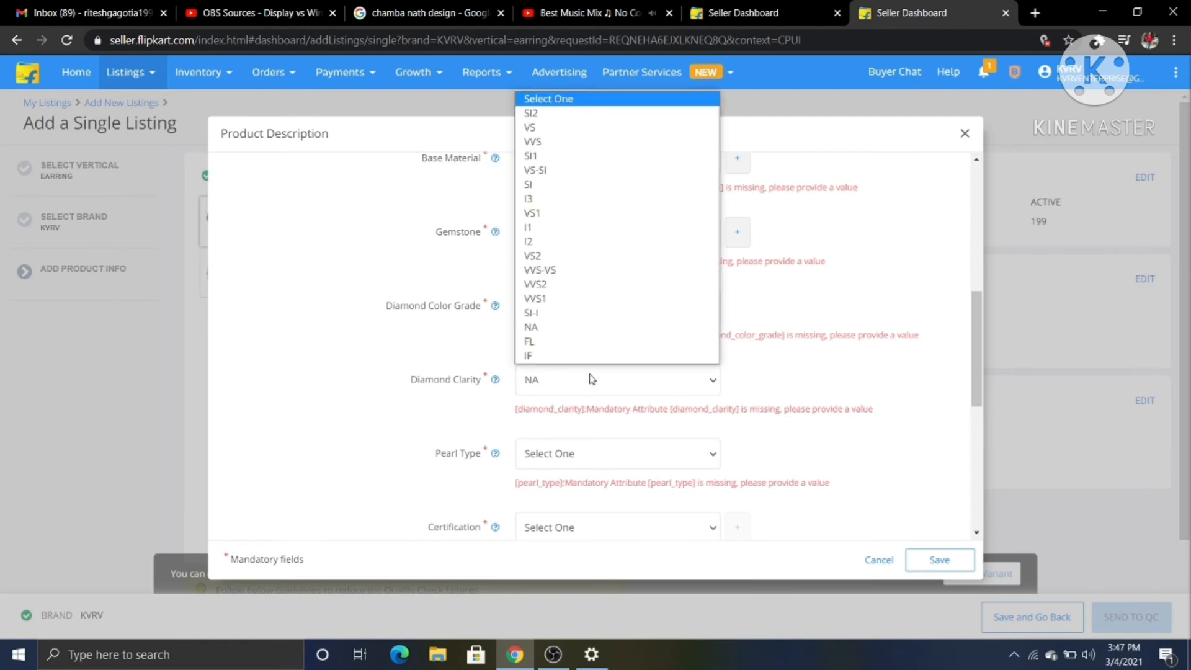
key(Return)
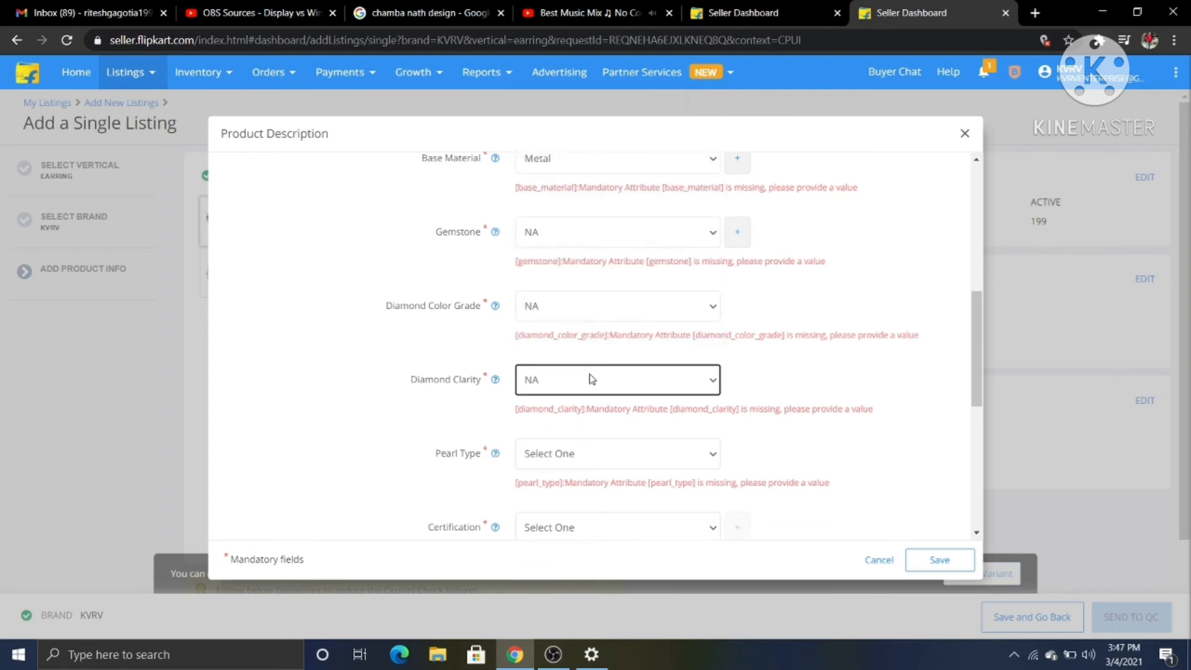
Set the pearl type and the certification of the earrings to NA.
click(588, 460)
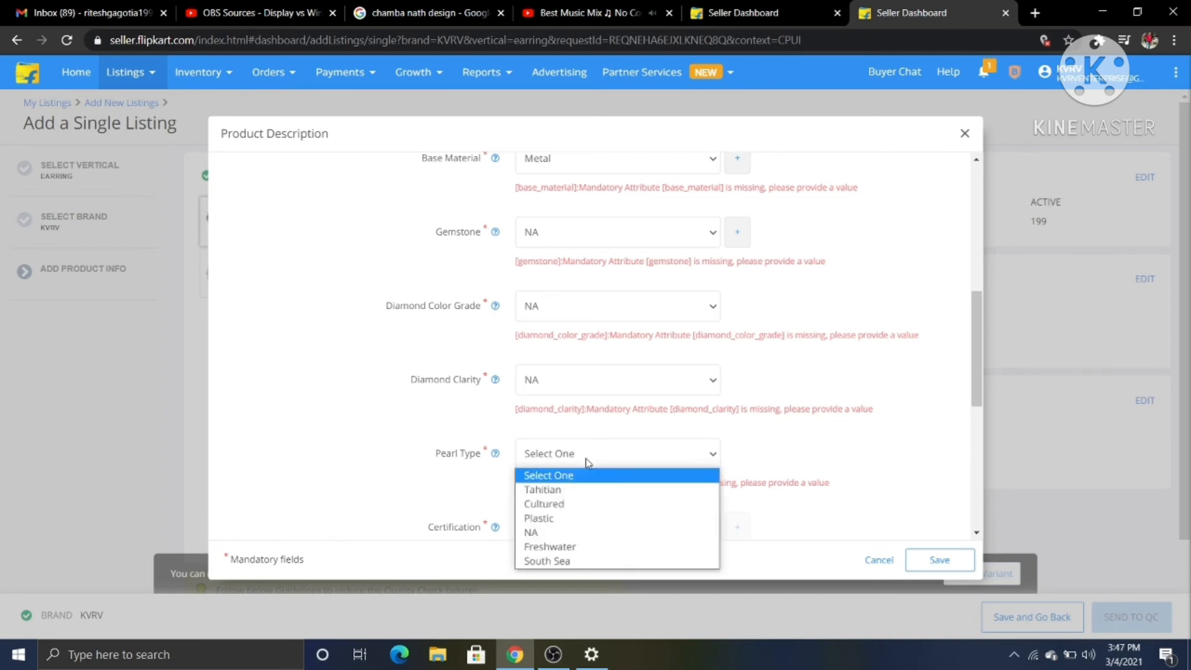
key(n)
key(Return)
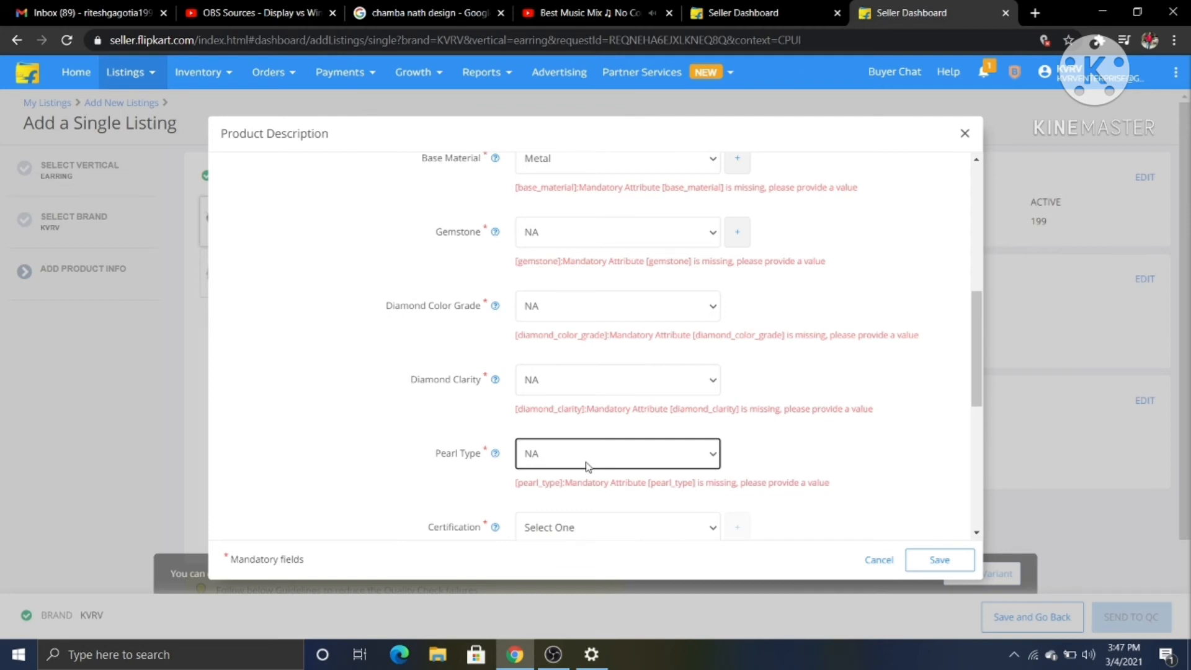
scroll(588, 467, down, 1)
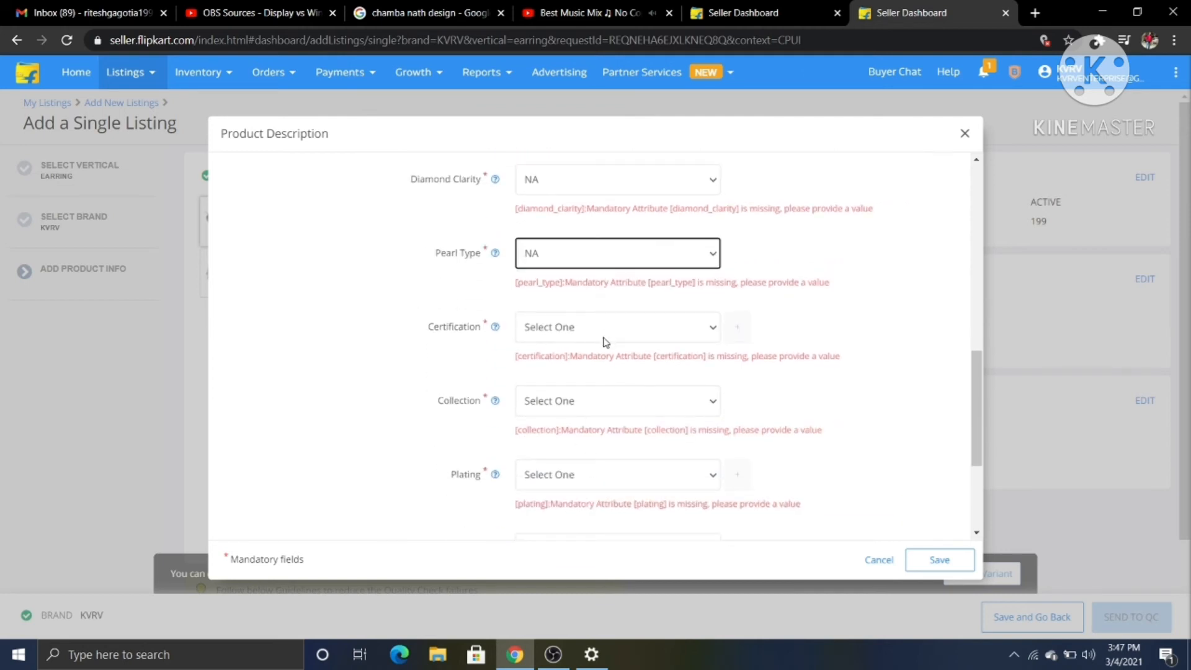
click(604, 338)
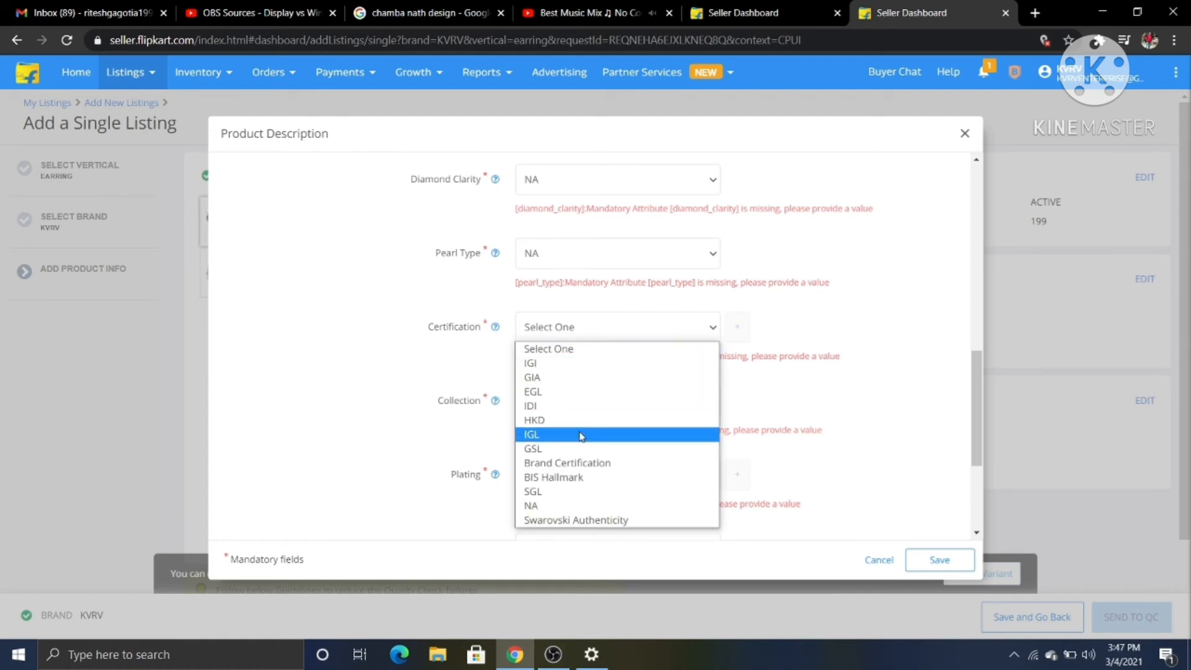
click(574, 507)
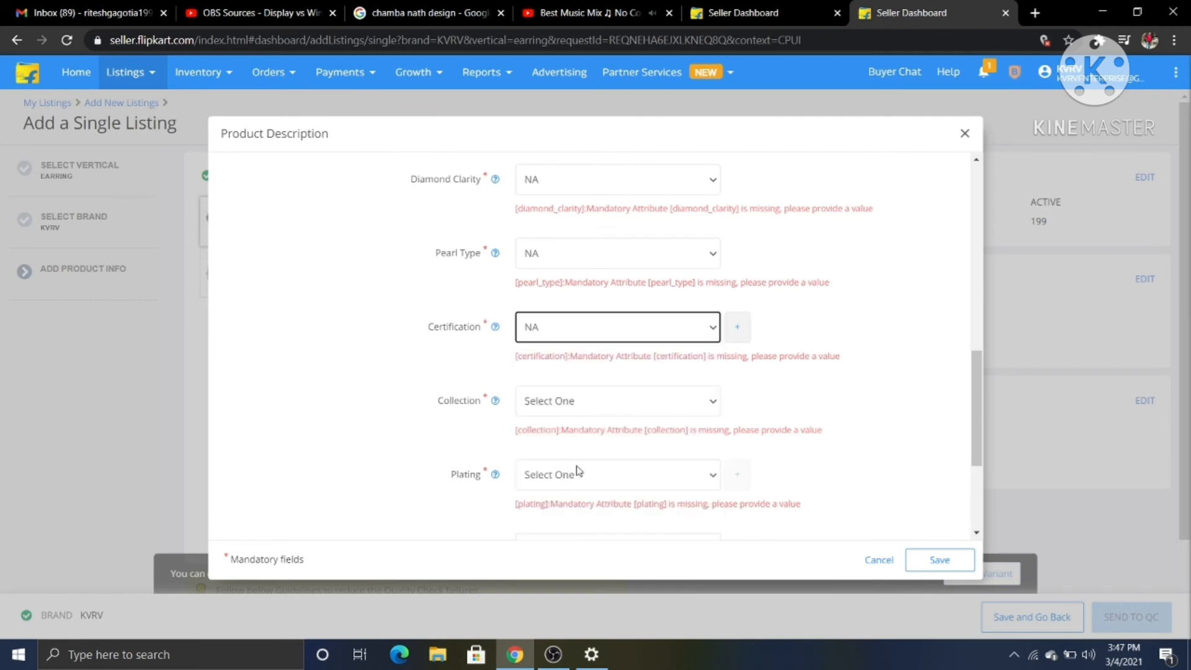
Set the collection of the earrings to Ethnic and the plating to NA.
click(589, 402)
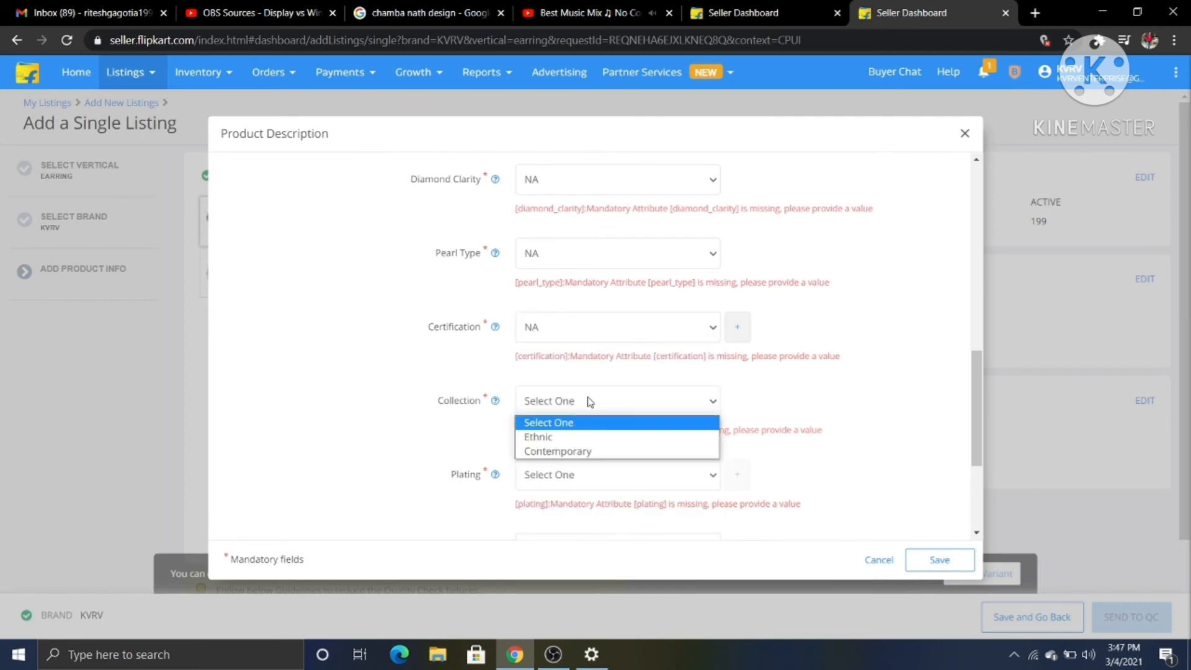
click(582, 439)
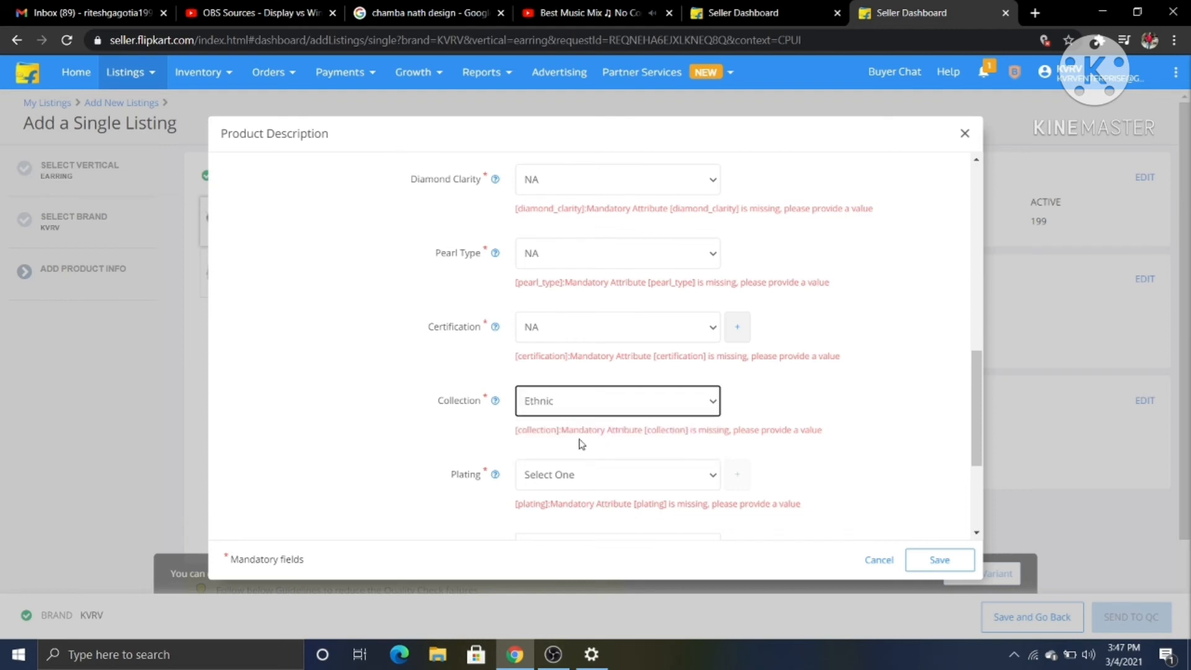
click(576, 473)
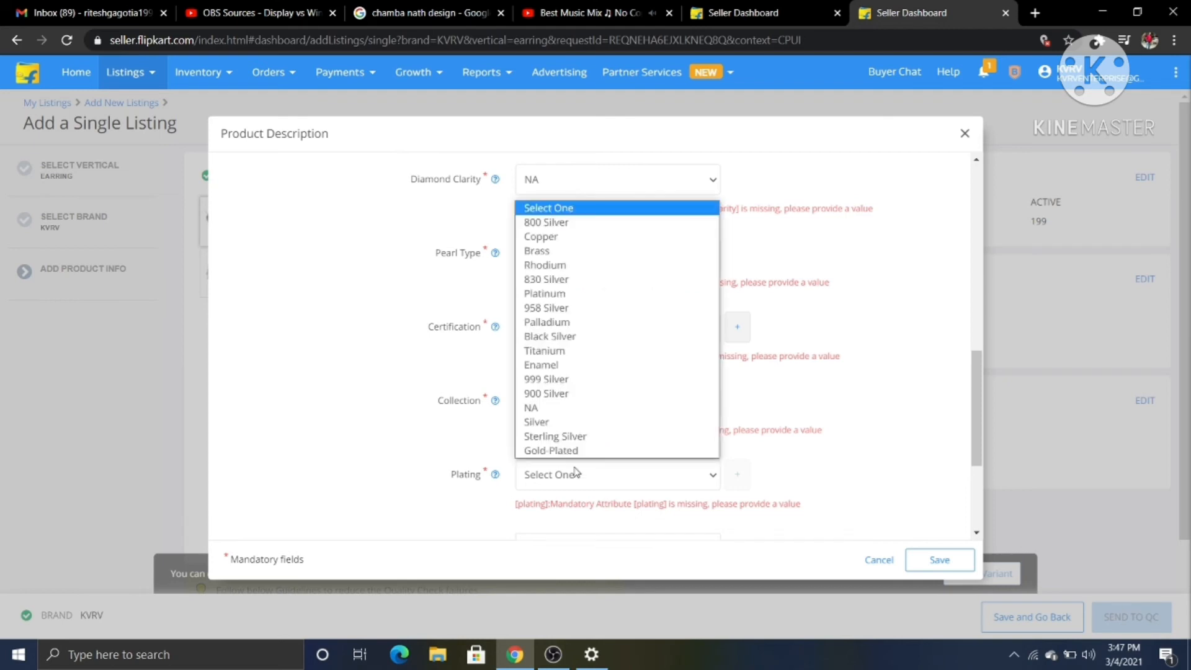
click(570, 408)
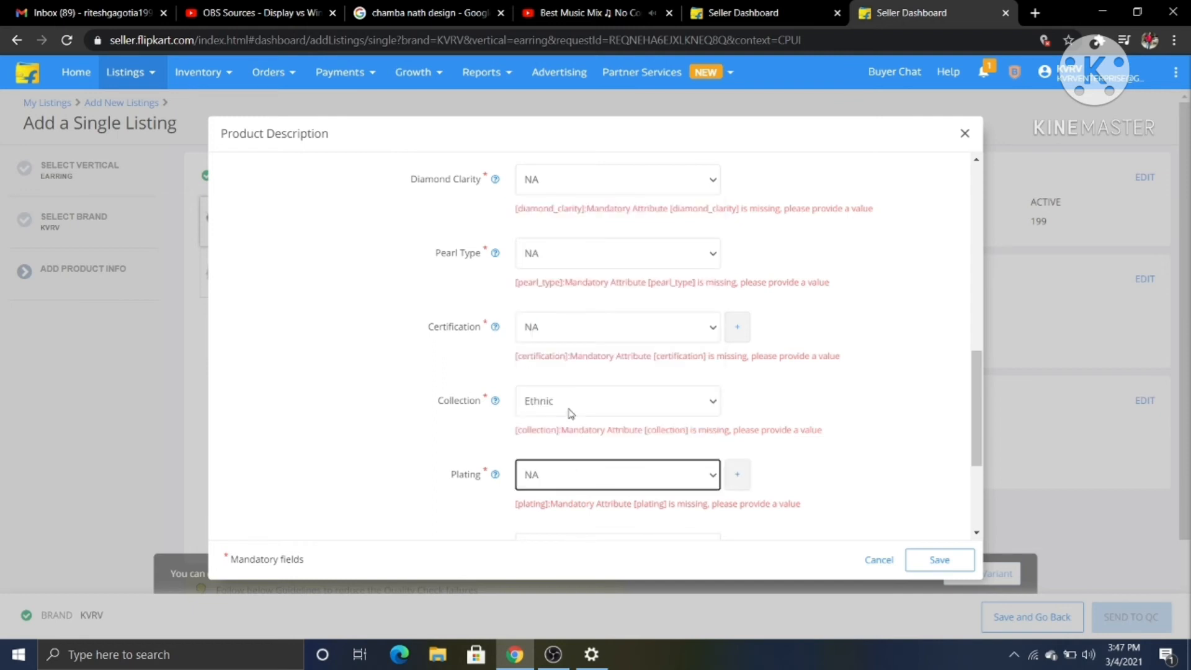
Enter NA for the silver weight, diamond shape and diamond weight, and save the product description.
scroll(571, 414, down, 3)
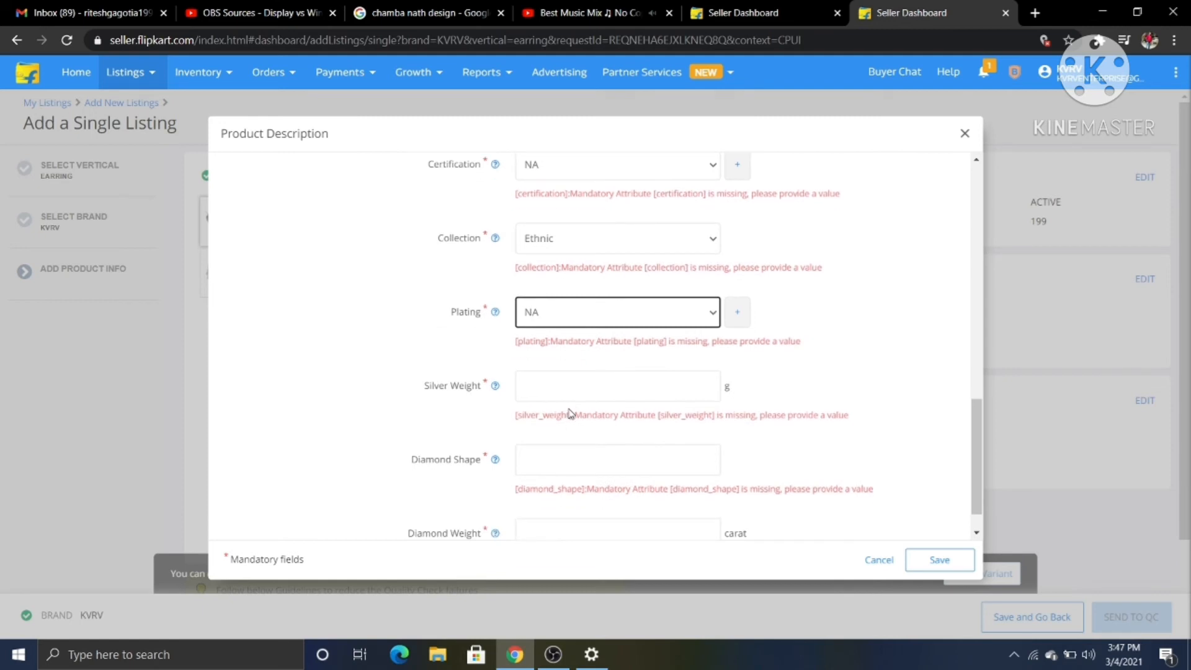
click(570, 389)
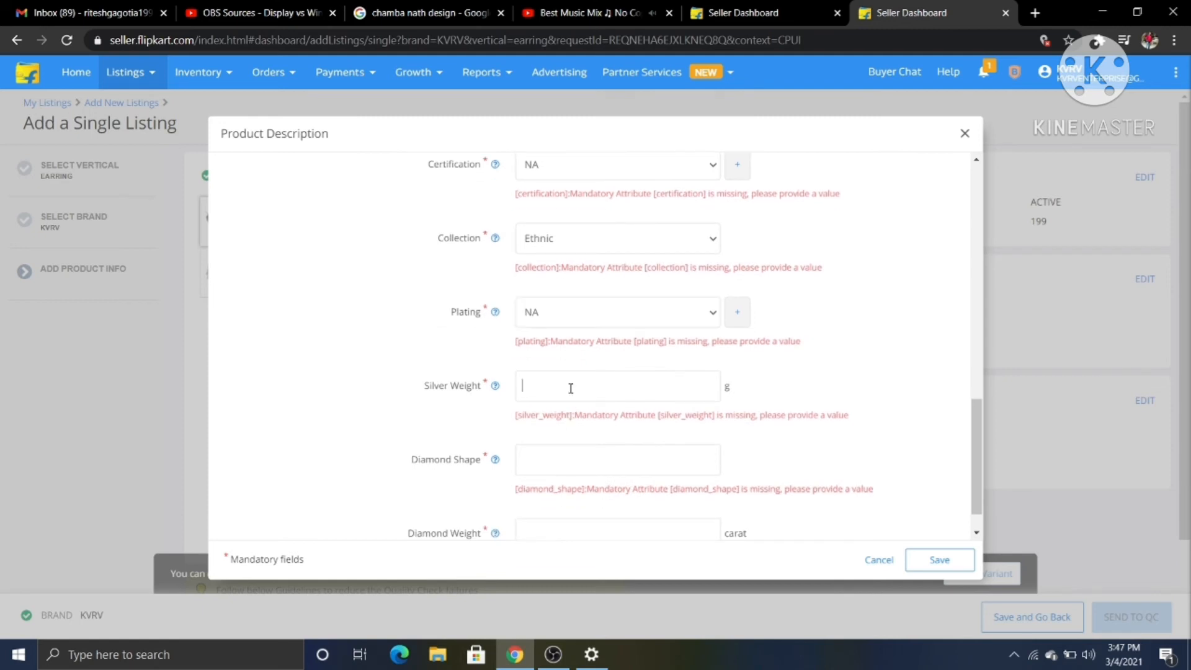
text(NA)
text(NA)
text(NA)
scroll(581, 527, down, 1)
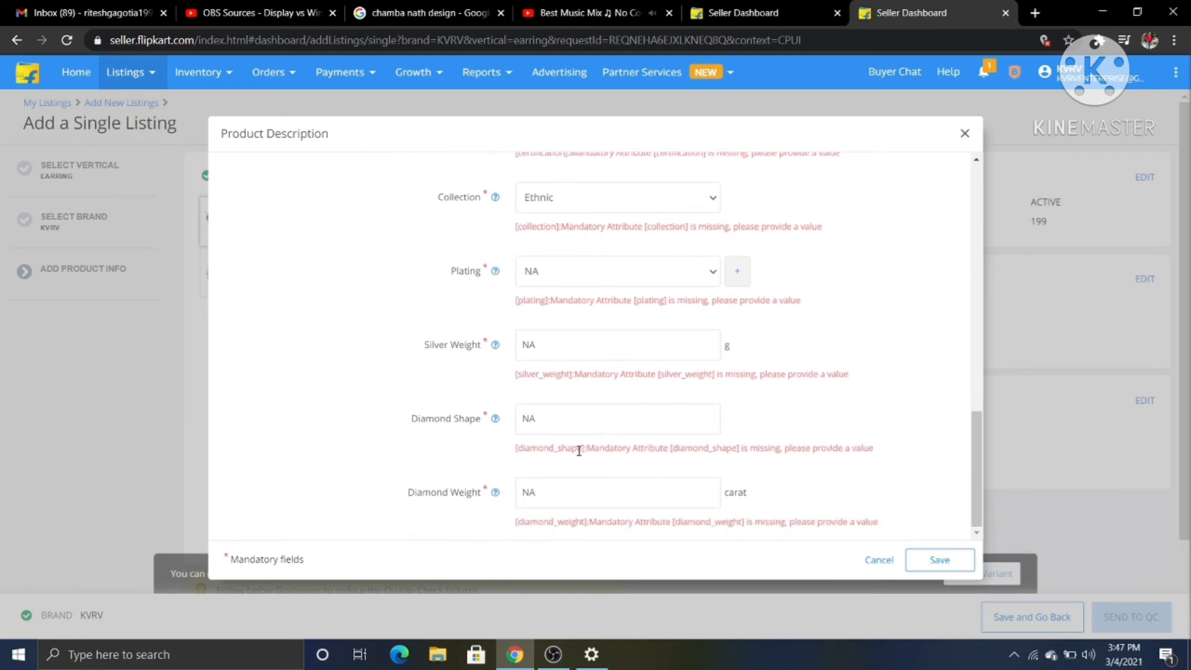
click(947, 562)
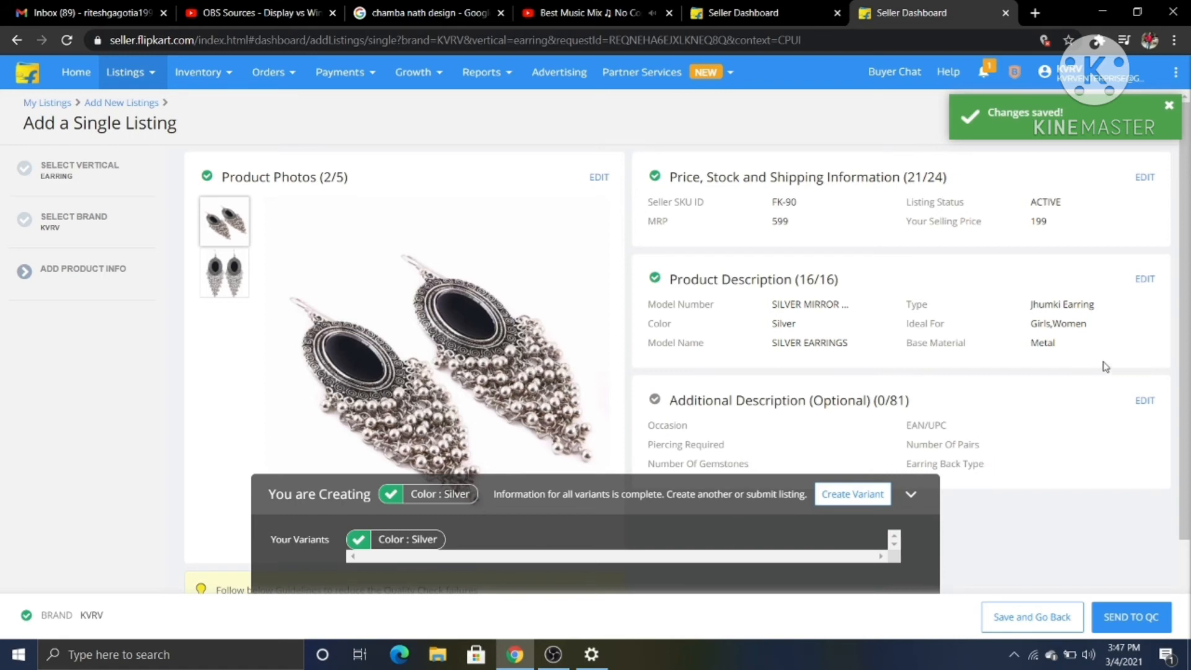
Open the optional additional description for editing and set its occasions to Everyday, Workwear and Wedding & Engagement.
click(1139, 404)
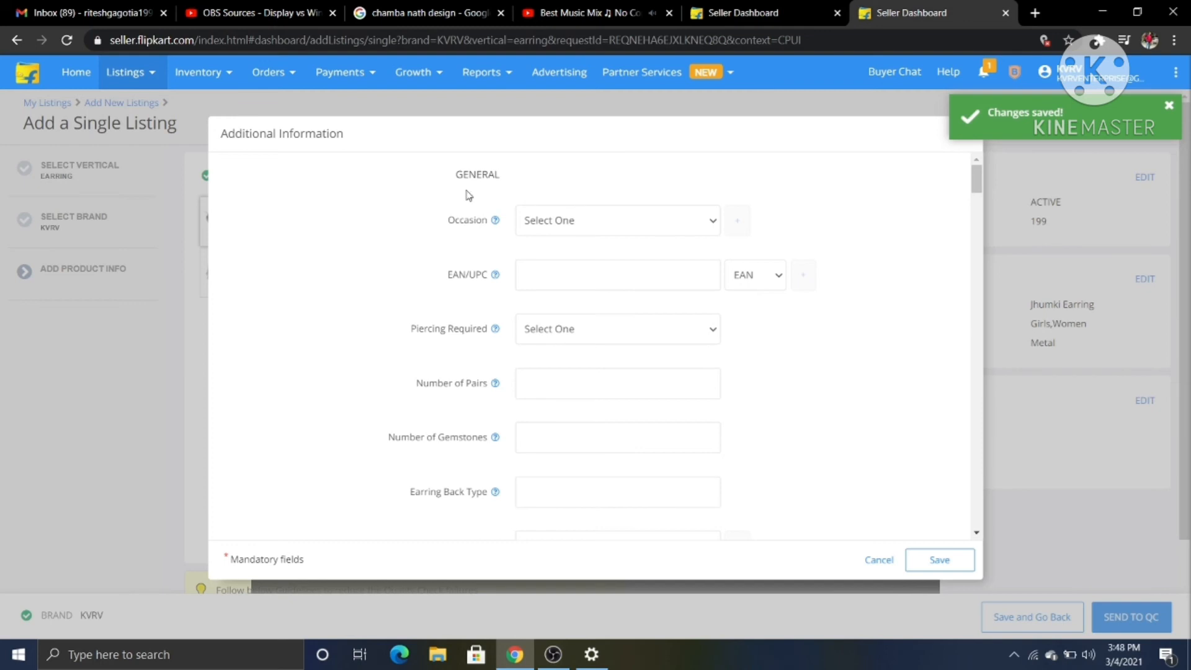
mouse_move(496, 221)
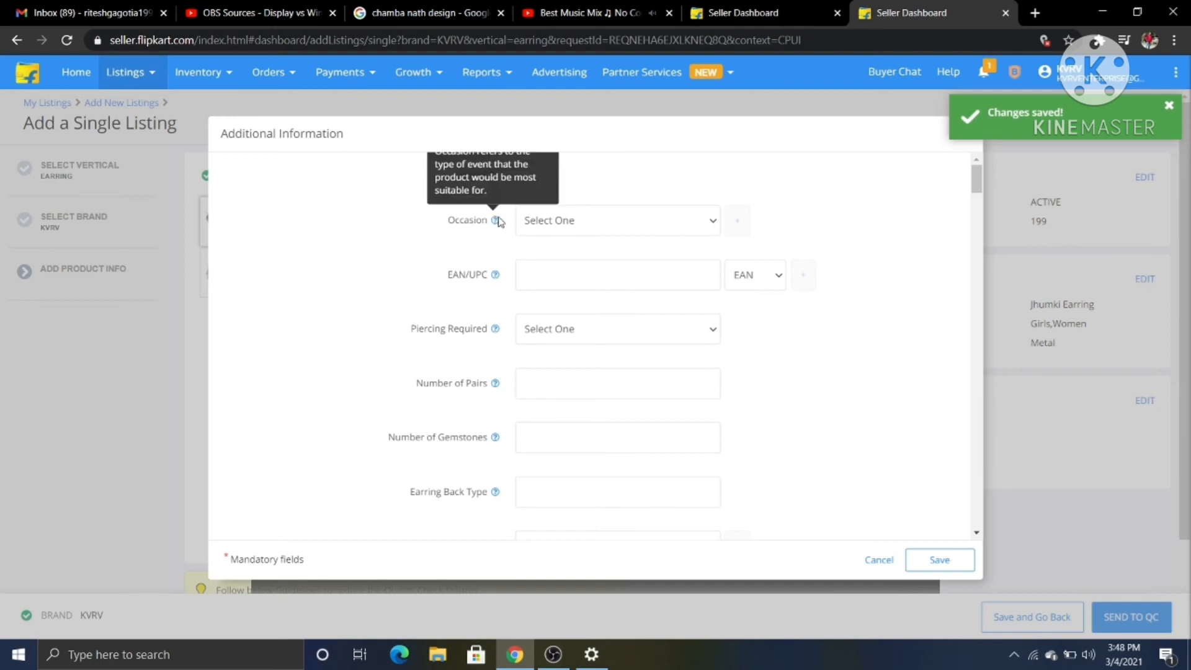
click(565, 222)
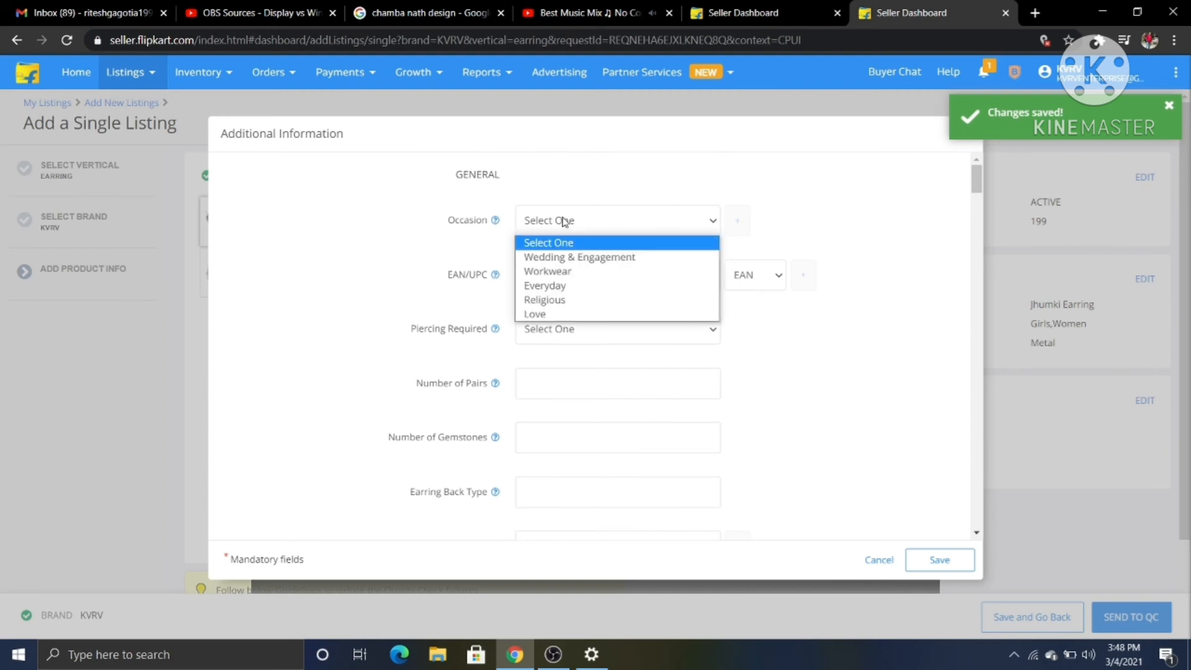
click(573, 292)
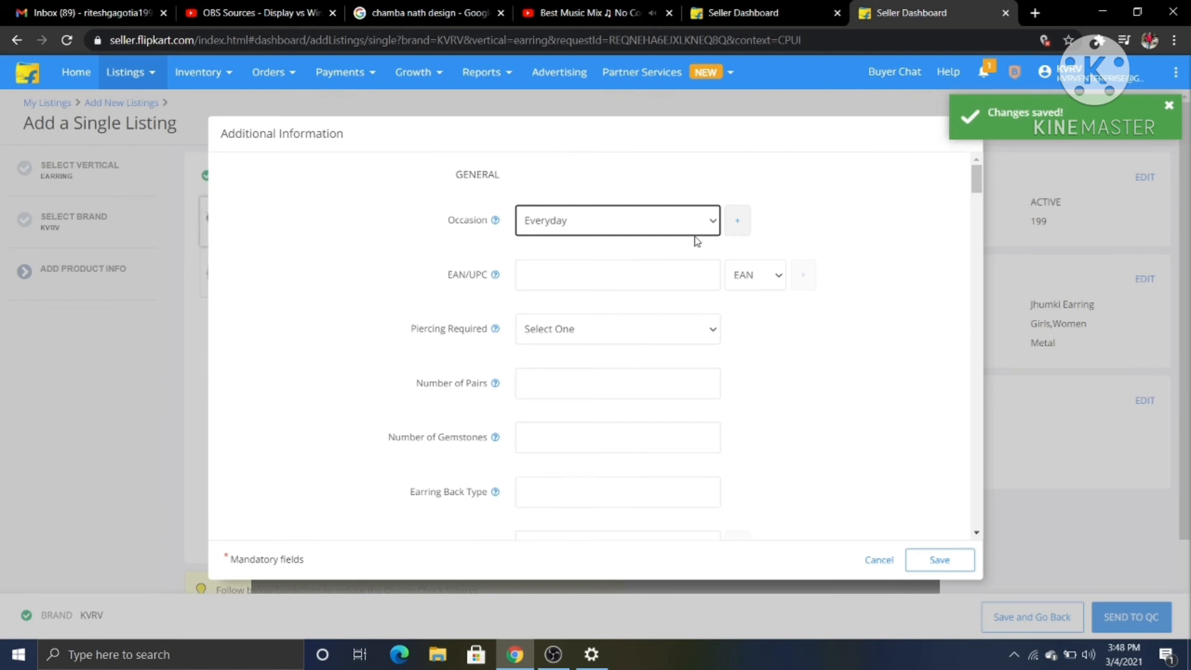
click(738, 225)
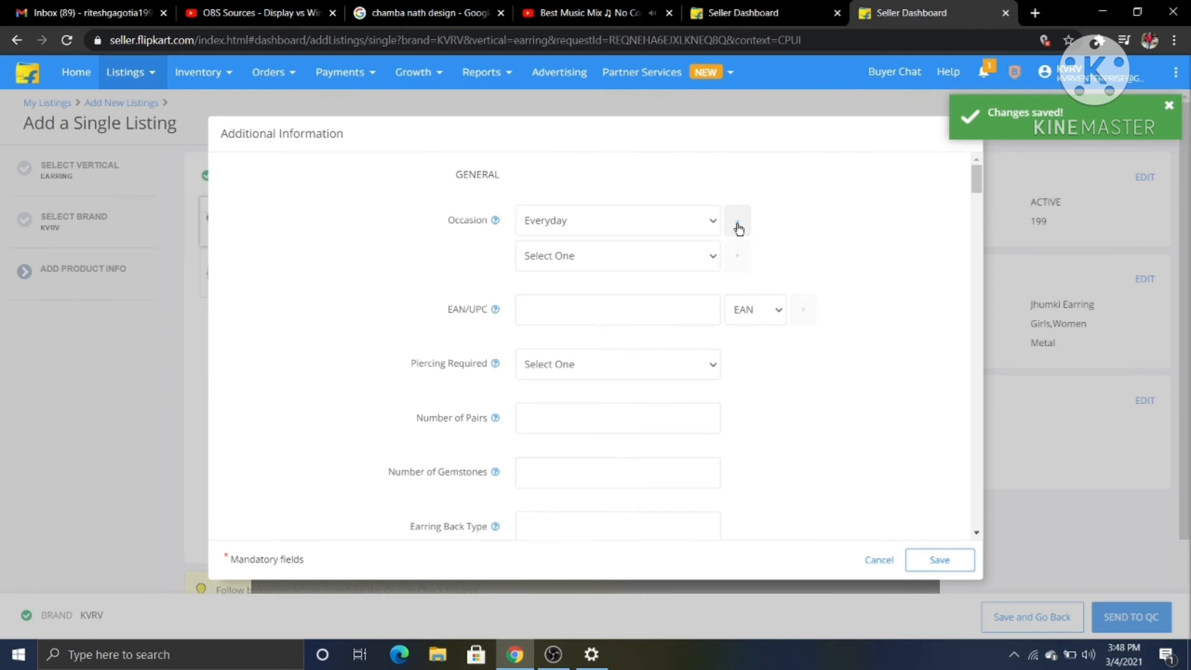
click(623, 260)
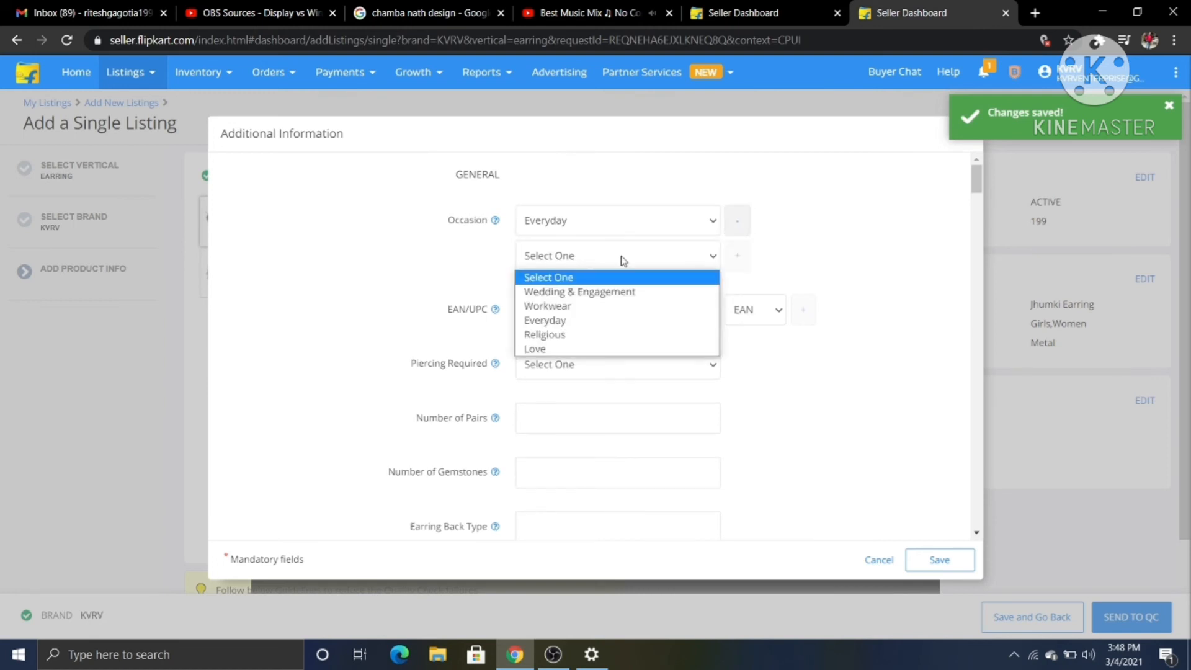
click(582, 305)
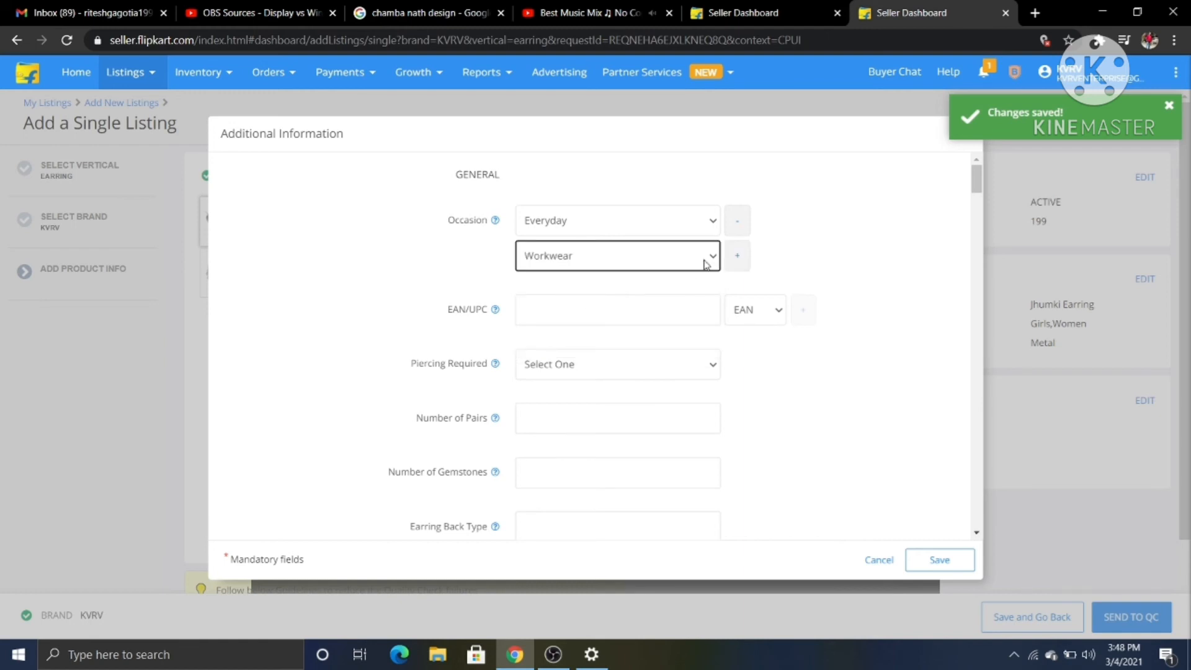
click(738, 255)
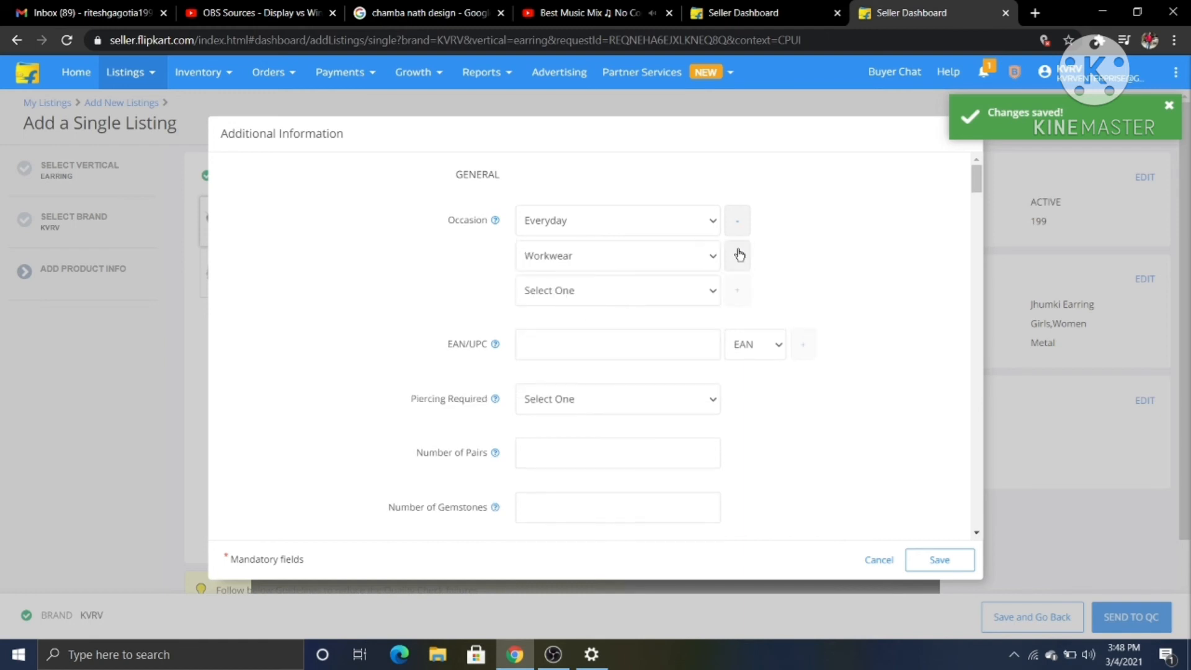
click(642, 293)
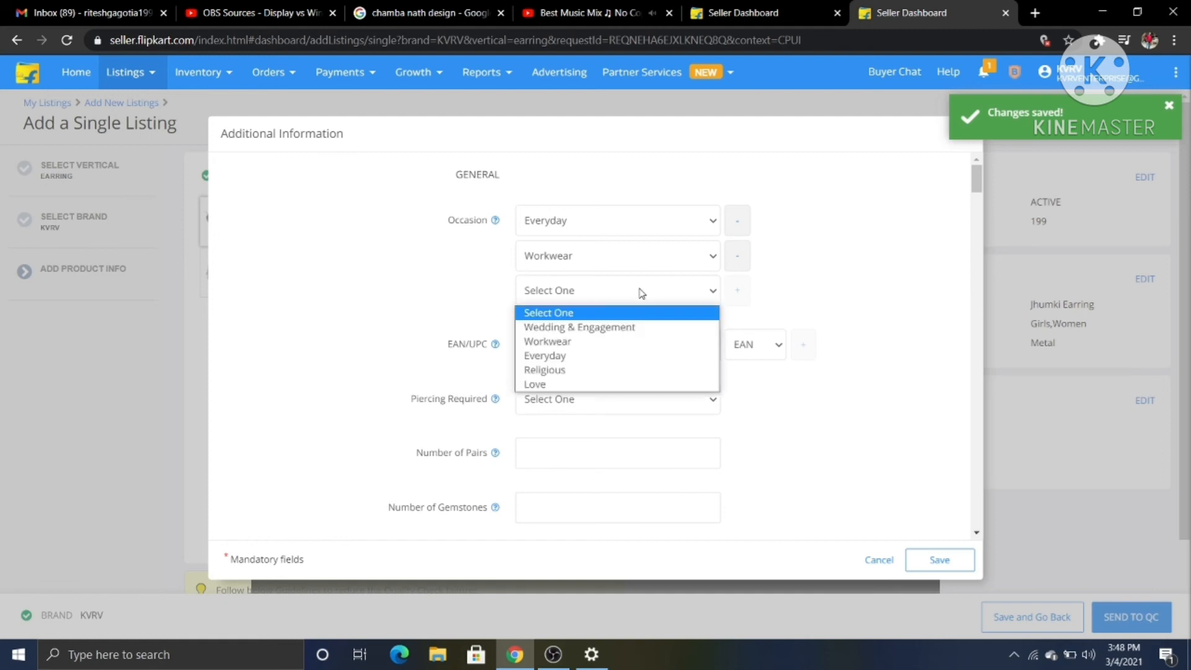
click(618, 334)
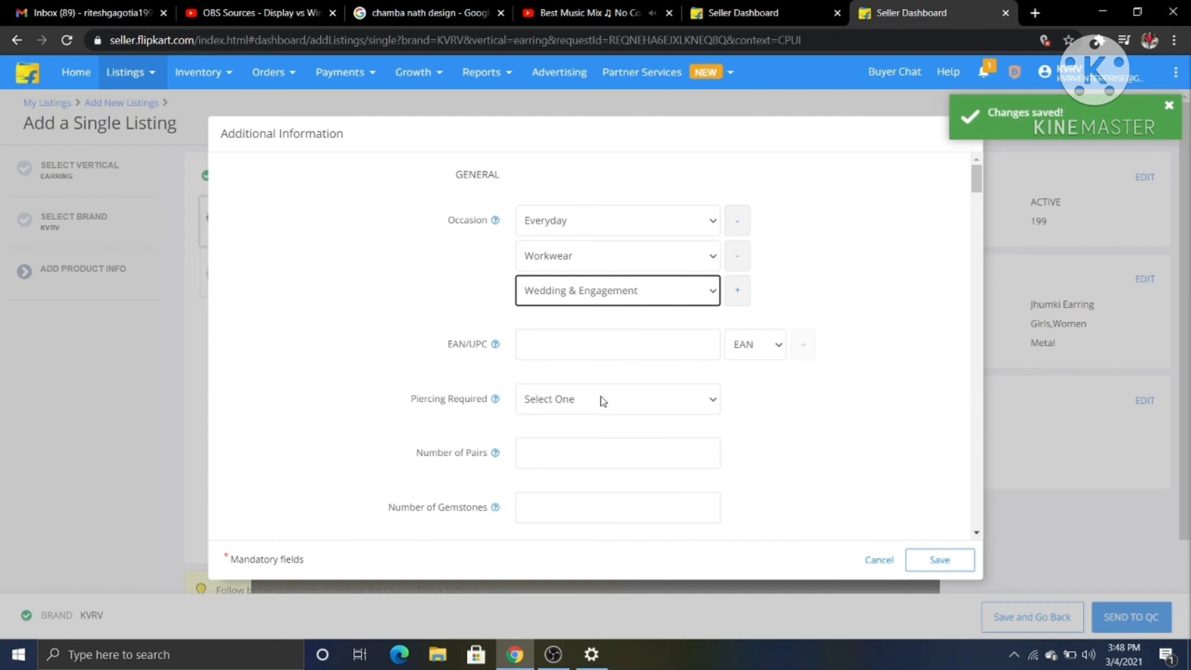
Fill the Description attribute with the suggested text "Stylish and trendy earrings from the of, perfect for all occassions".
scroll(602, 403, down, 3)
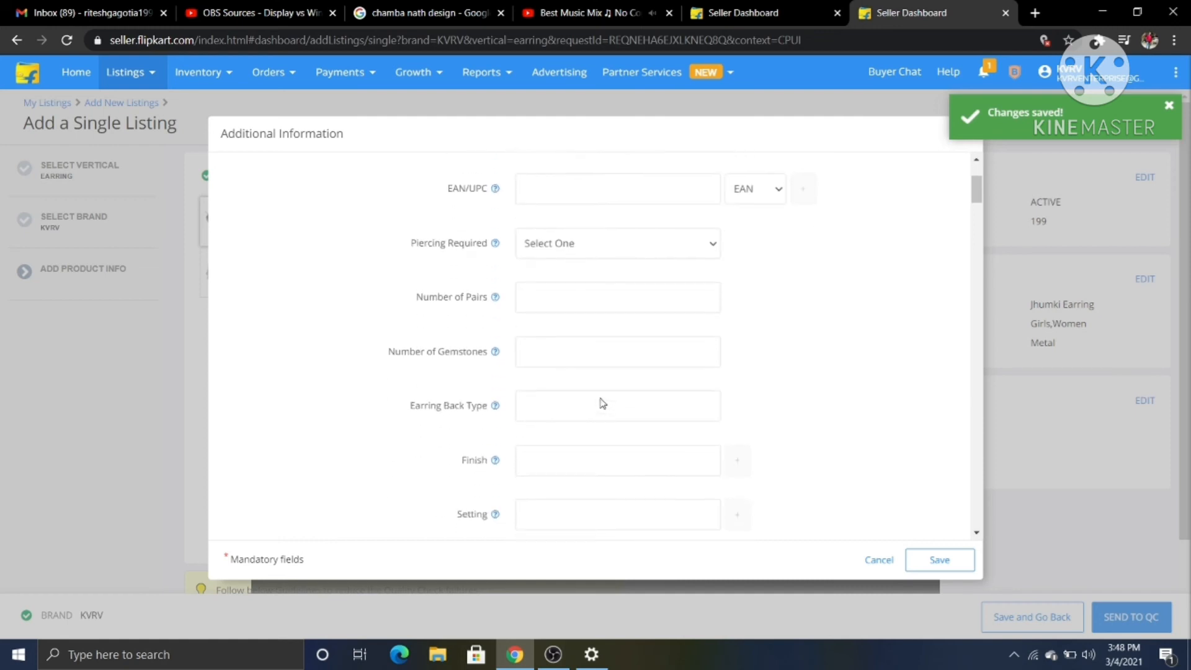
scroll(601, 402, down, 2)
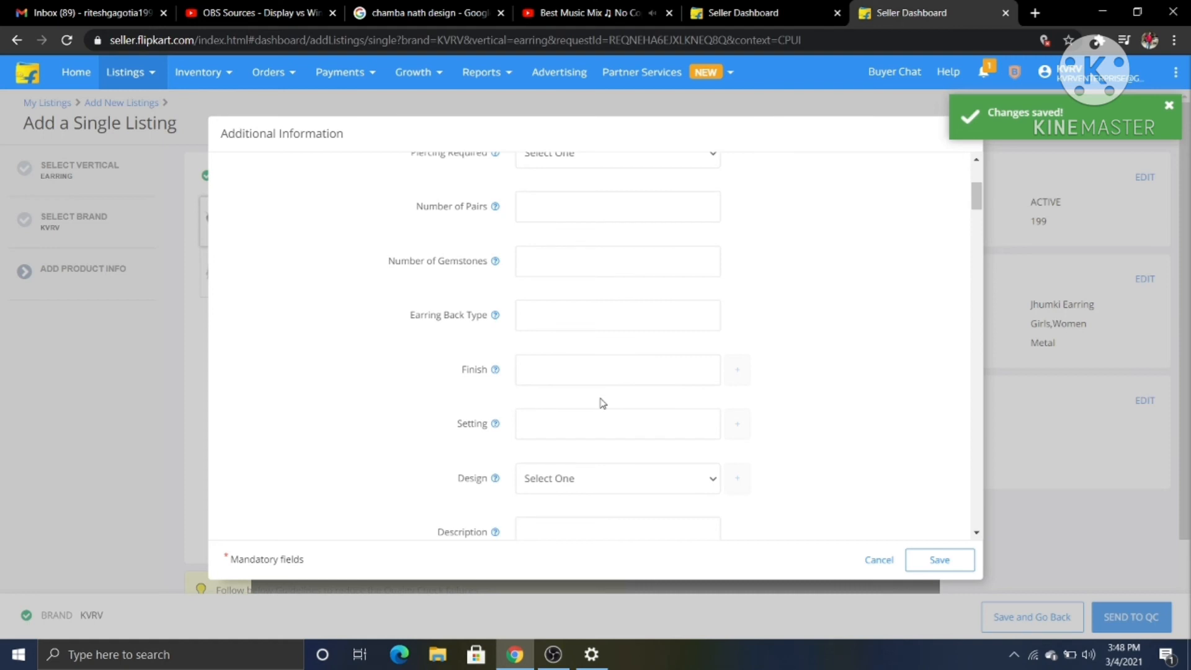
scroll(602, 403, down, 2)
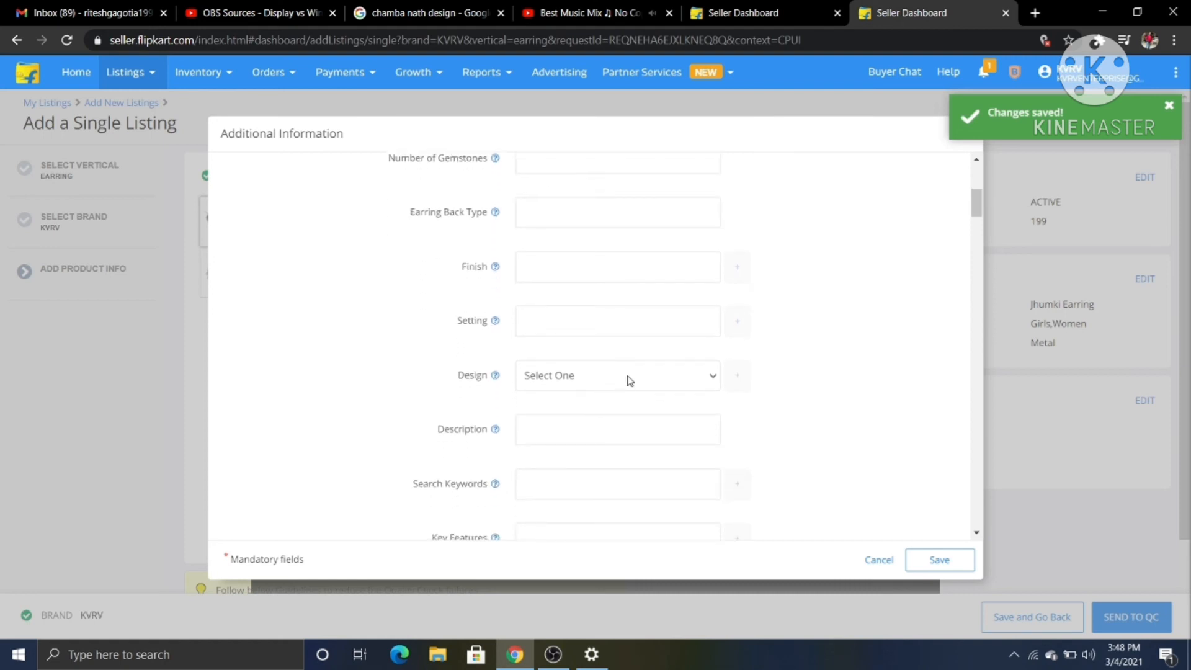
click(630, 380)
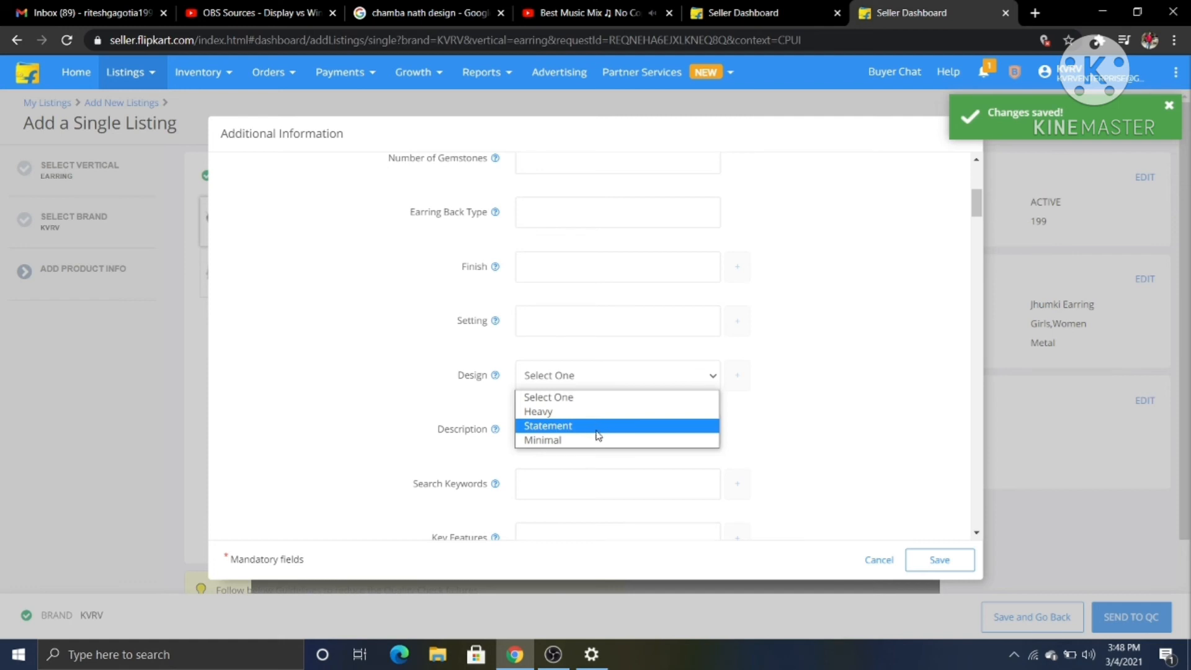
click(786, 432)
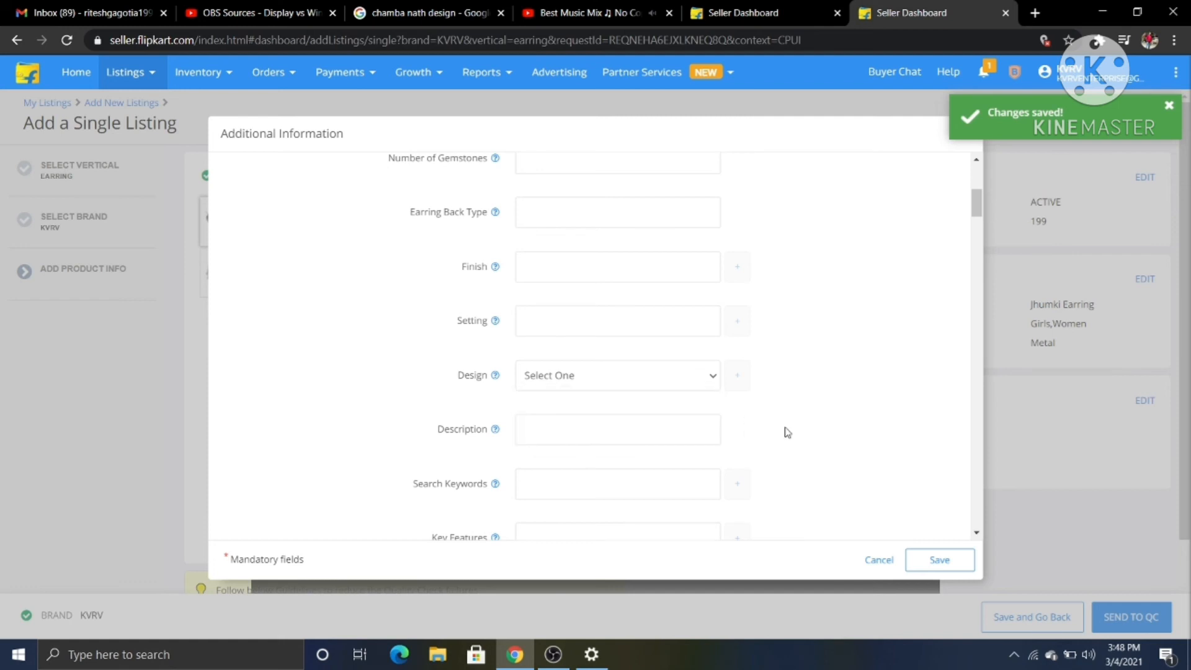
click(561, 424)
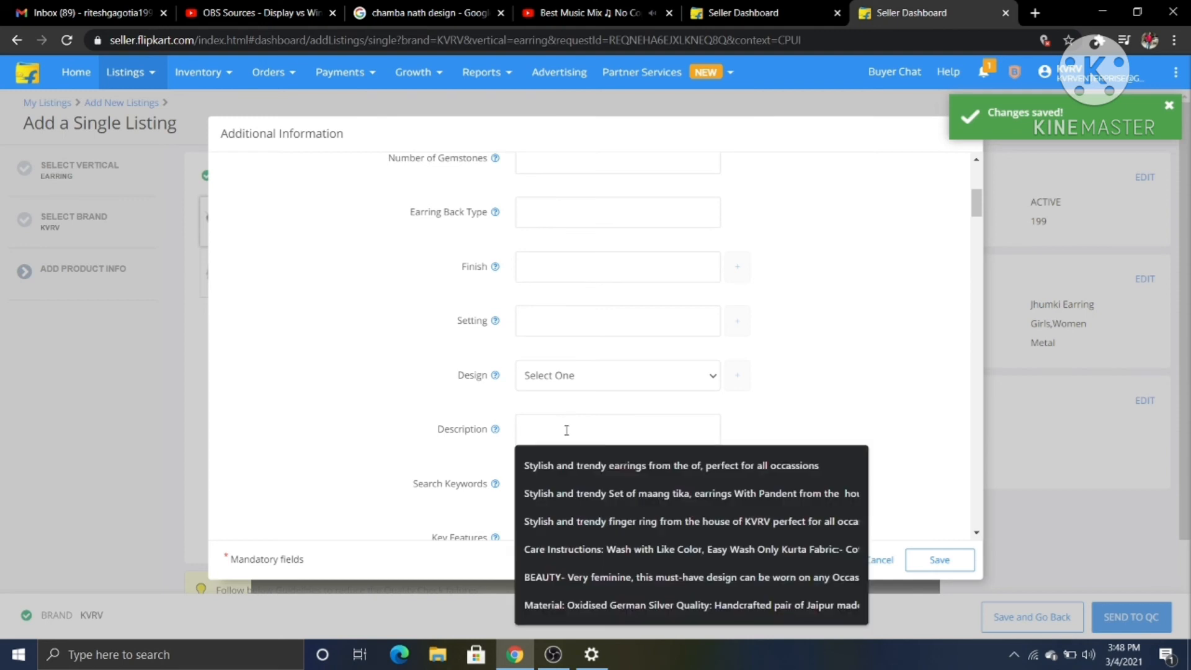
click(608, 469)
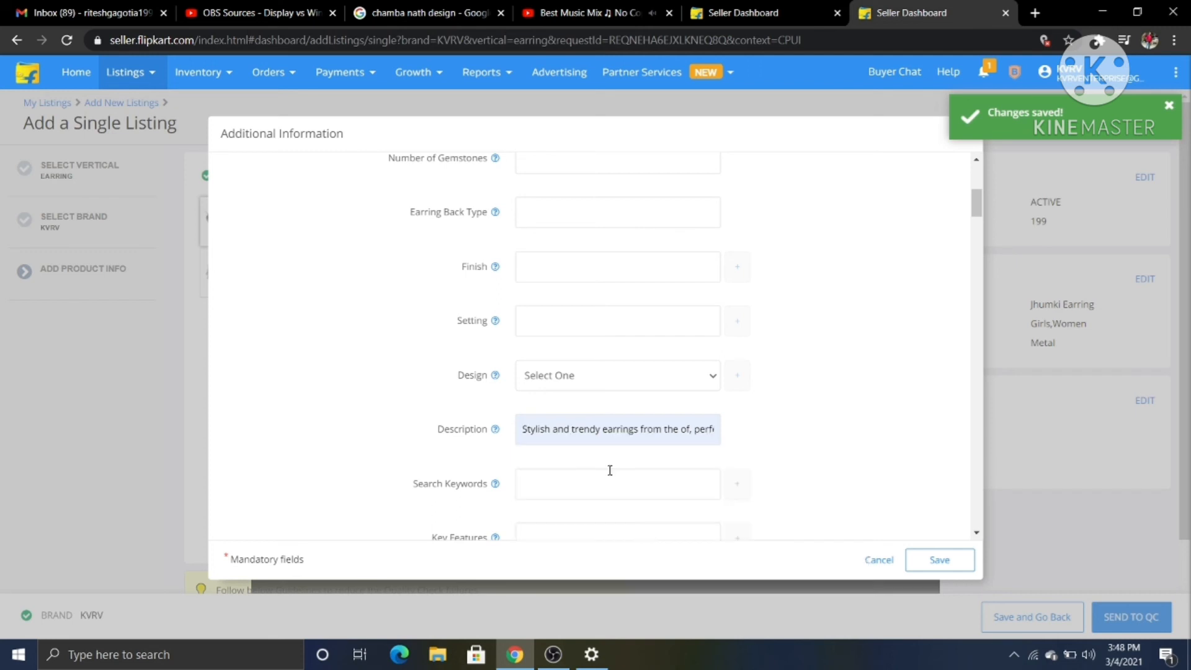
Correct the description to read "Stylish and trendy earrings from the house of KVRV, perfect for all occassions".
click(693, 431)
key(BackSpace)
key(BackSpace)
key(BackSpace)
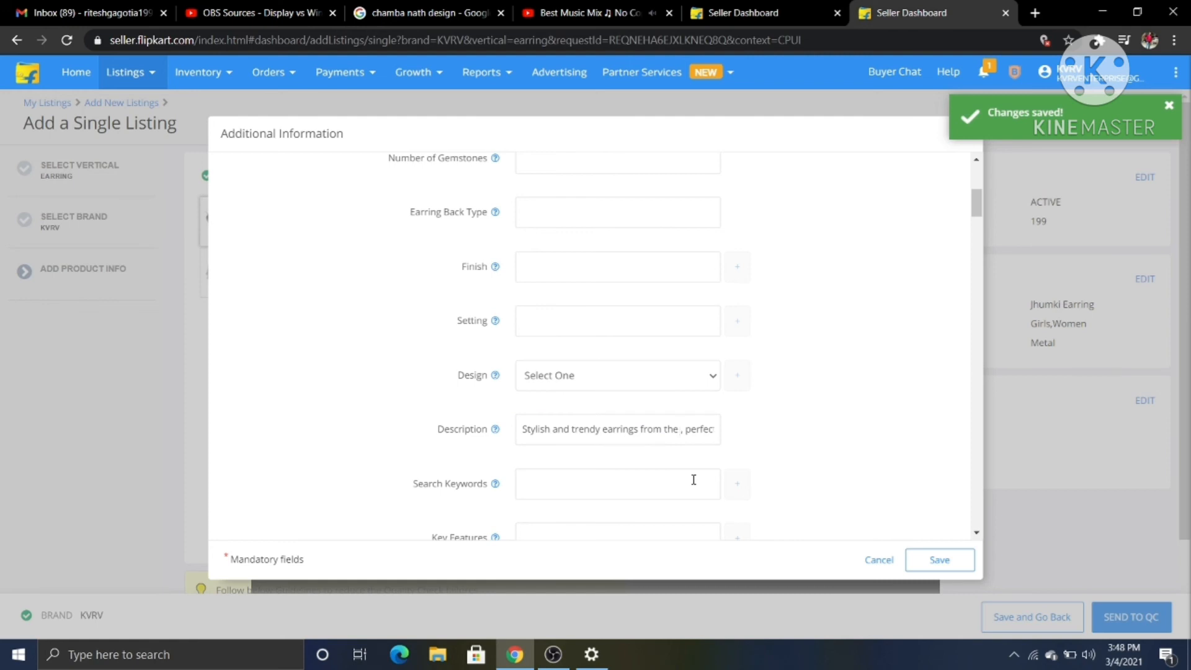
text(house of)
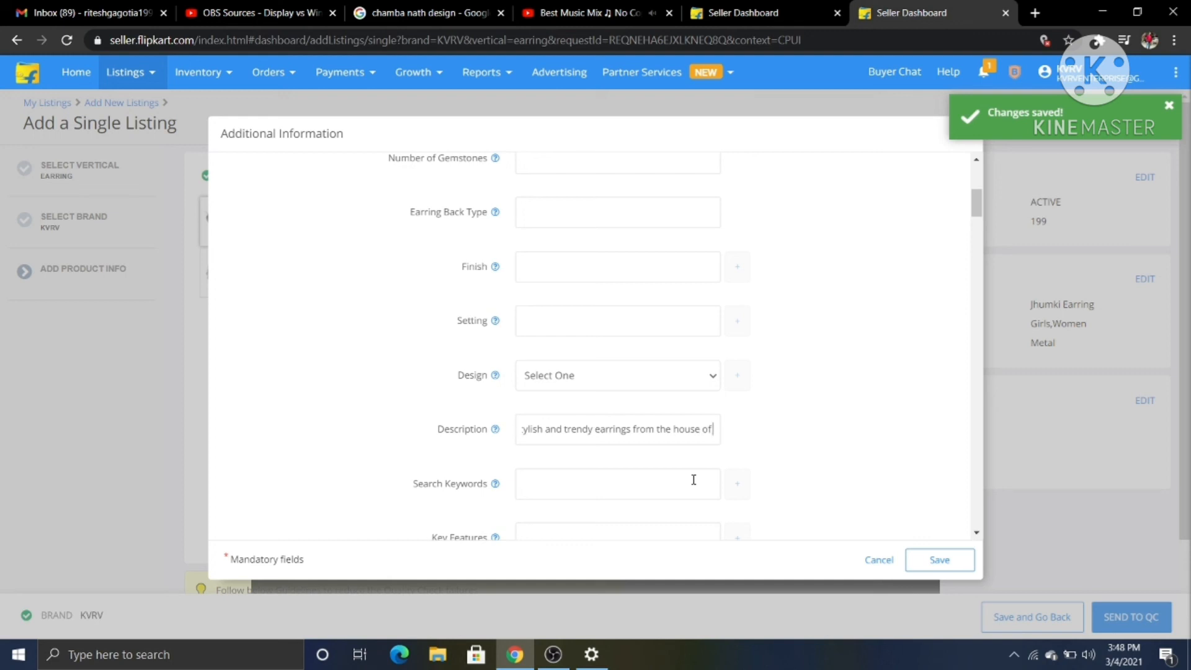
text( K)
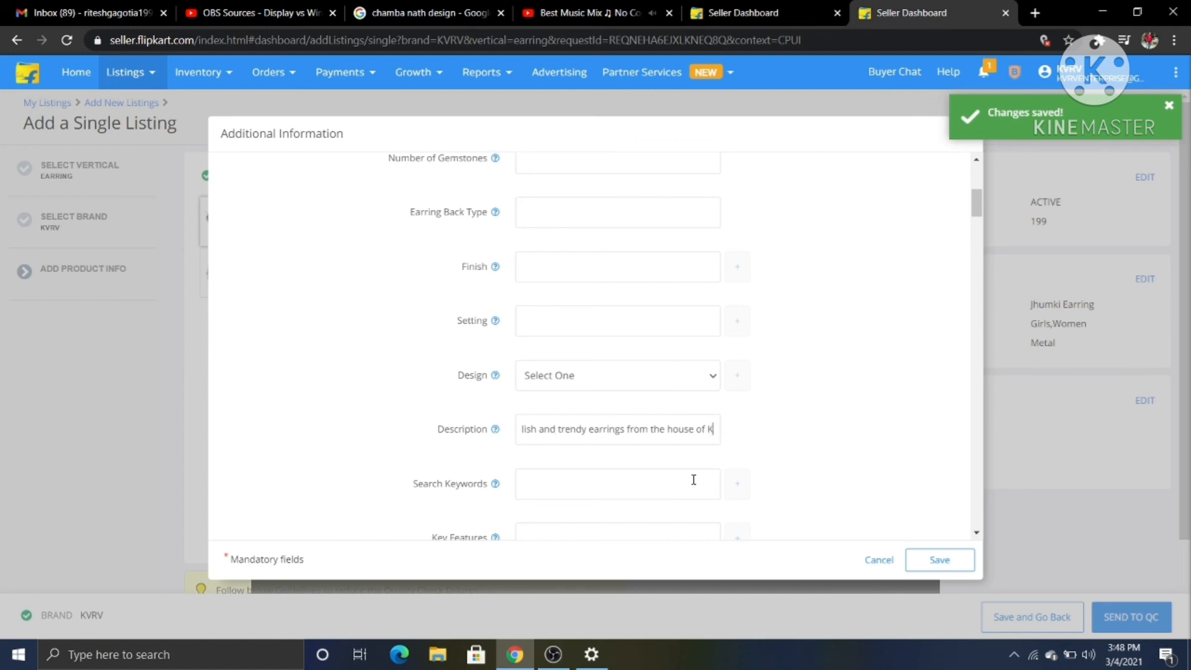
text(VRV)
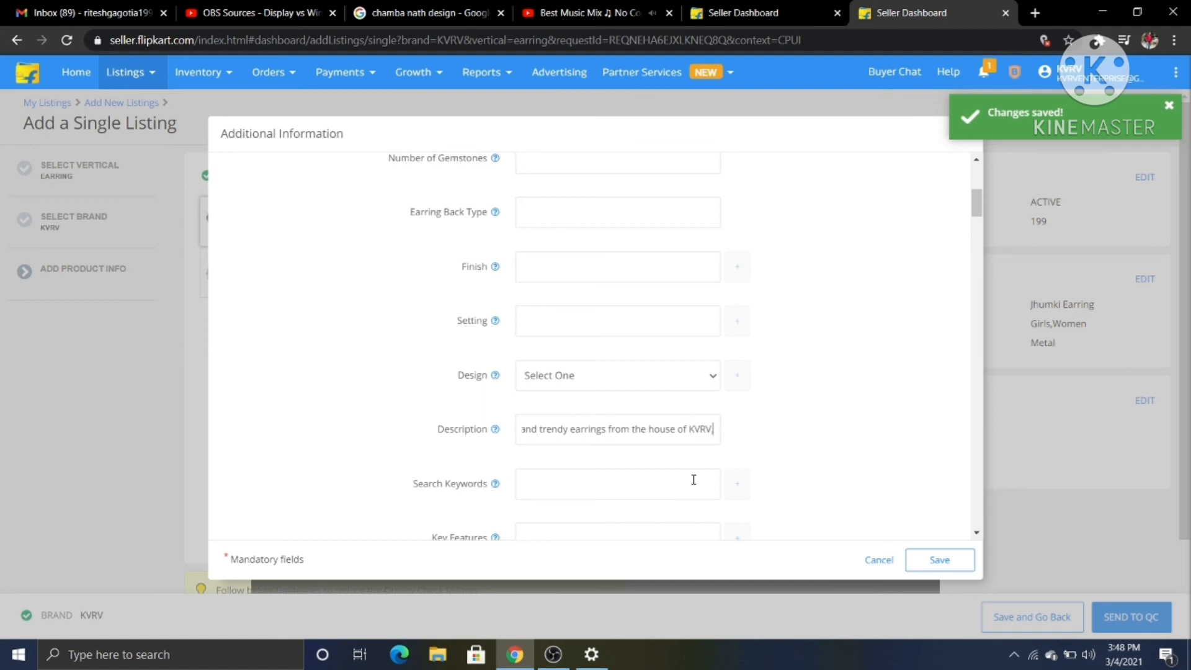
text(, per)
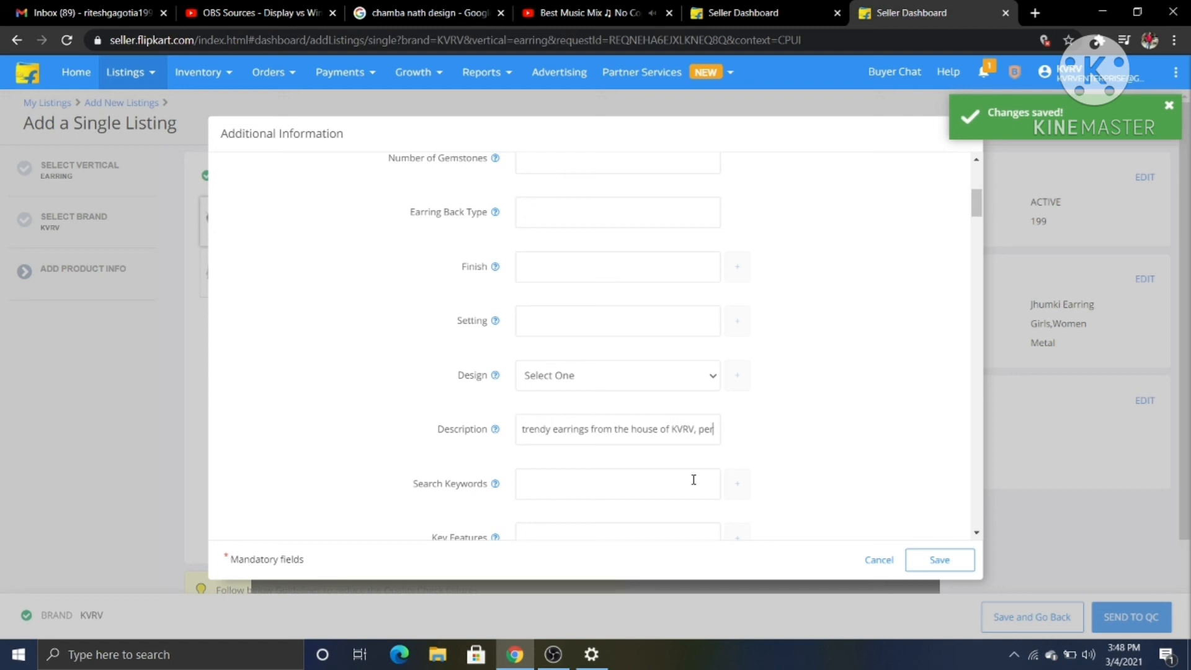
text(fect for all occ)
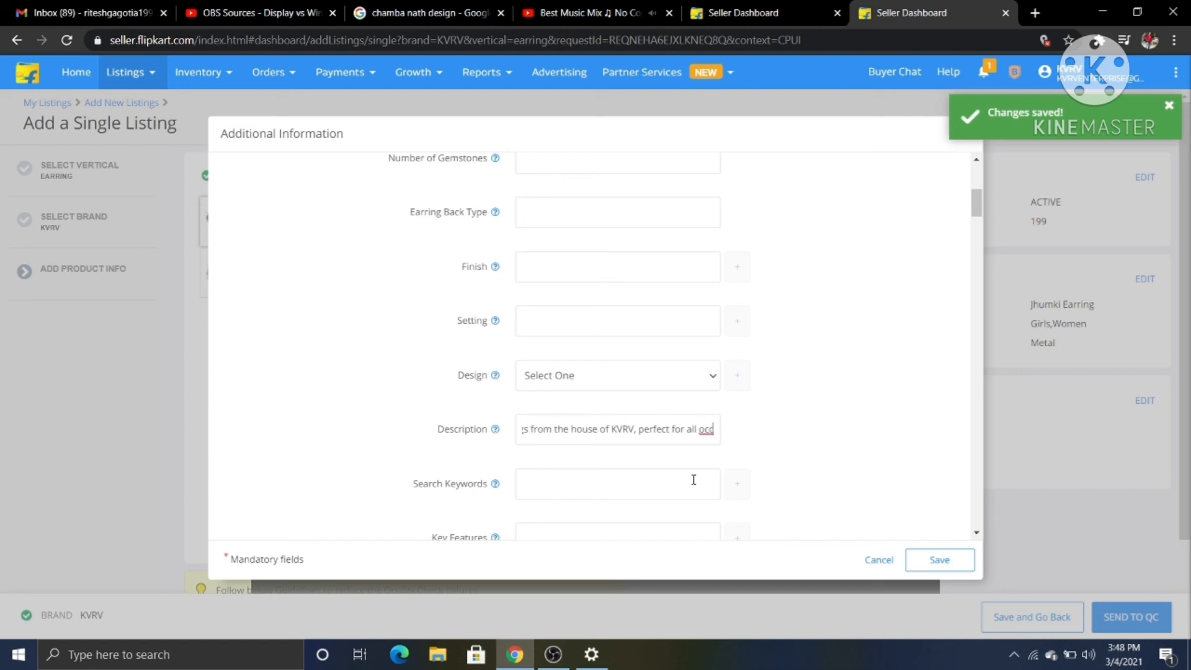
text(assions)
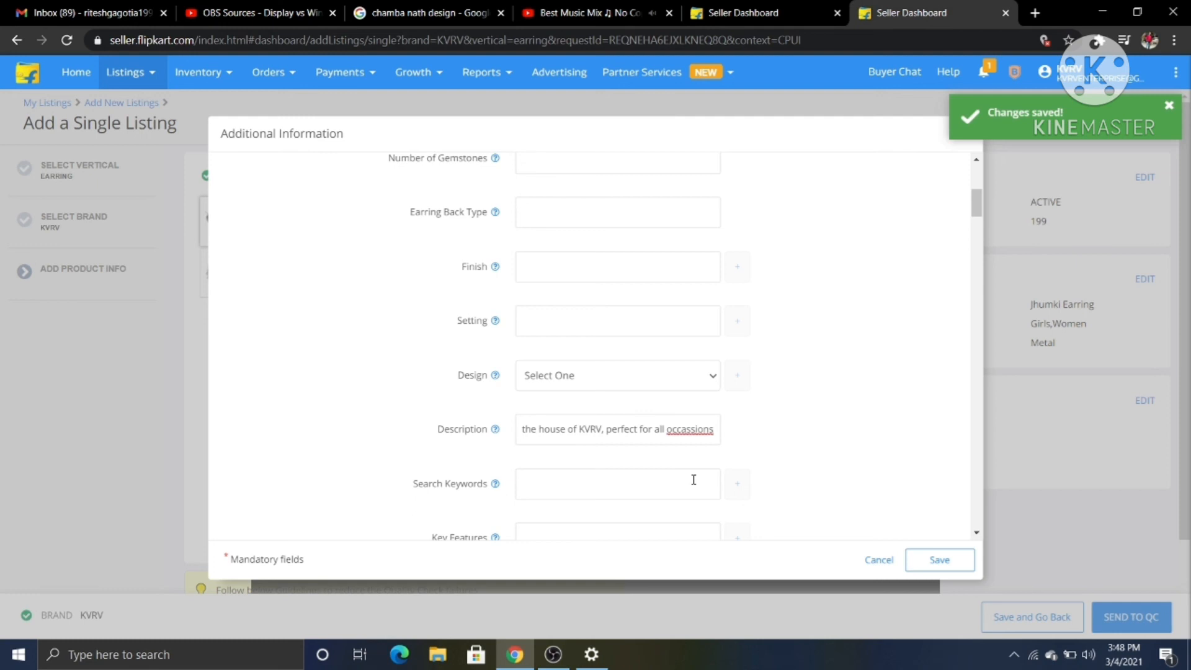
Add "earrings for girls" and "jhumka earrings" as the first two search keywords.
click(629, 493)
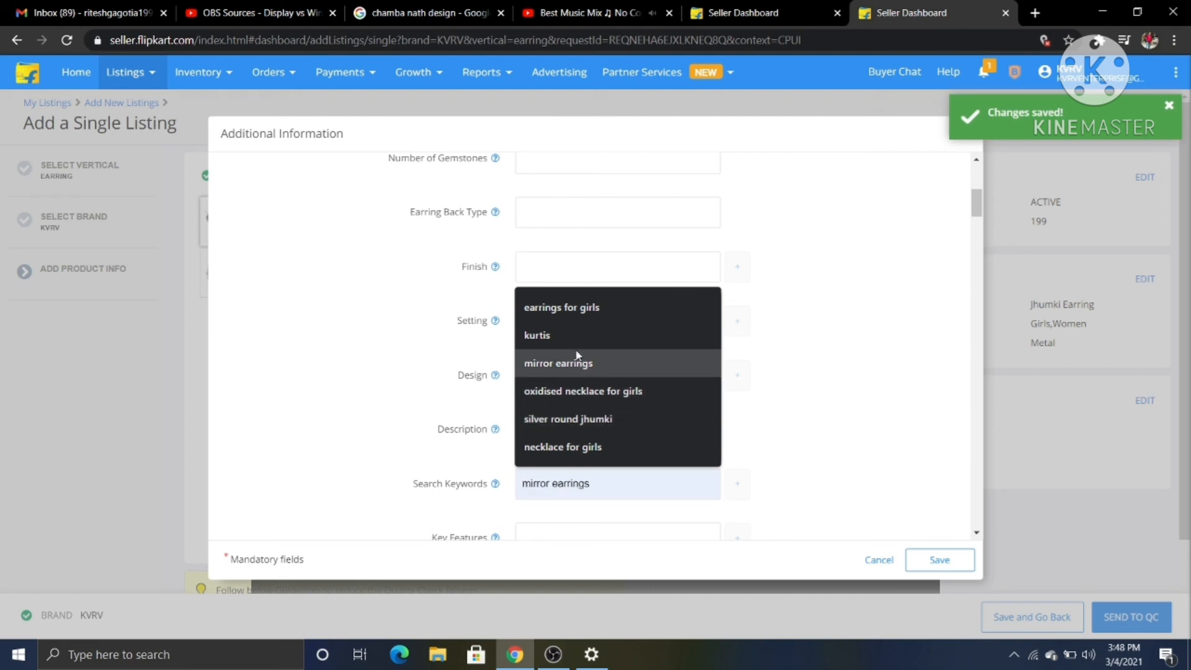
click(587, 320)
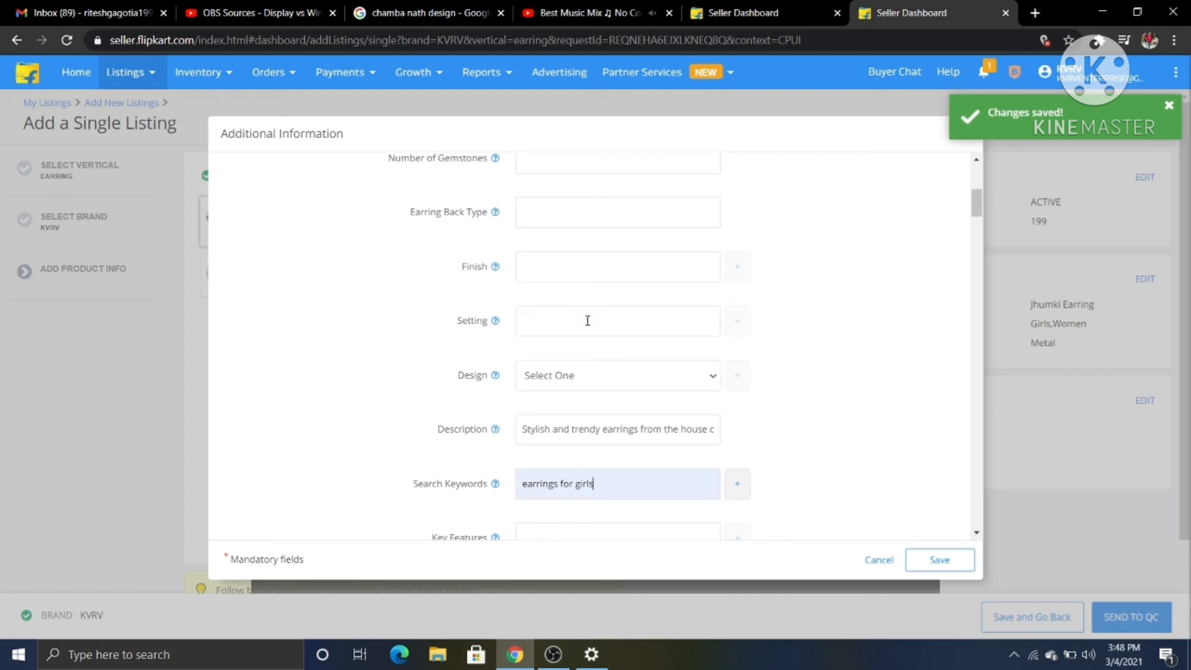
click(741, 491)
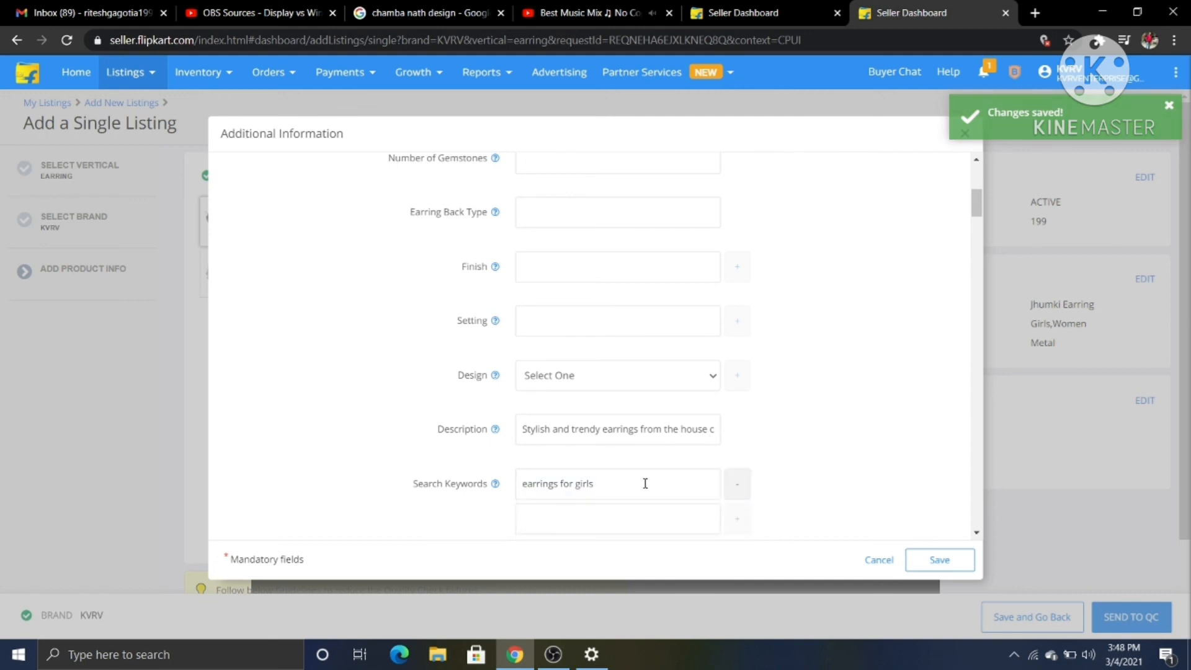
scroll(645, 483, down, 3)
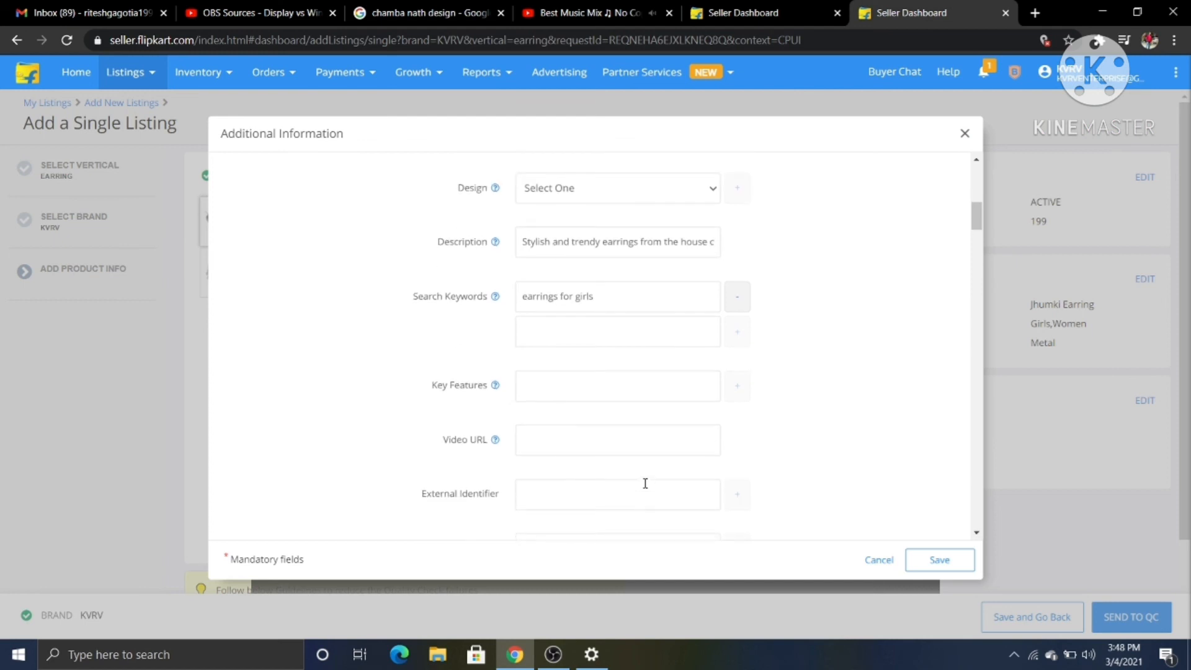
click(596, 329)
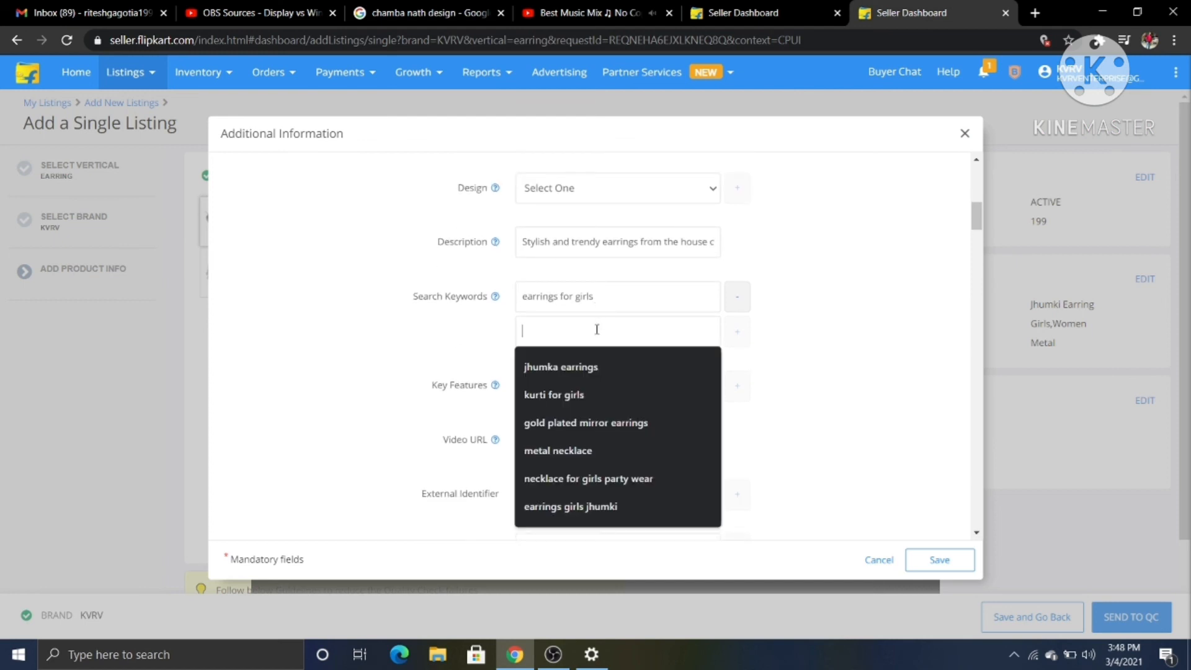
click(571, 371)
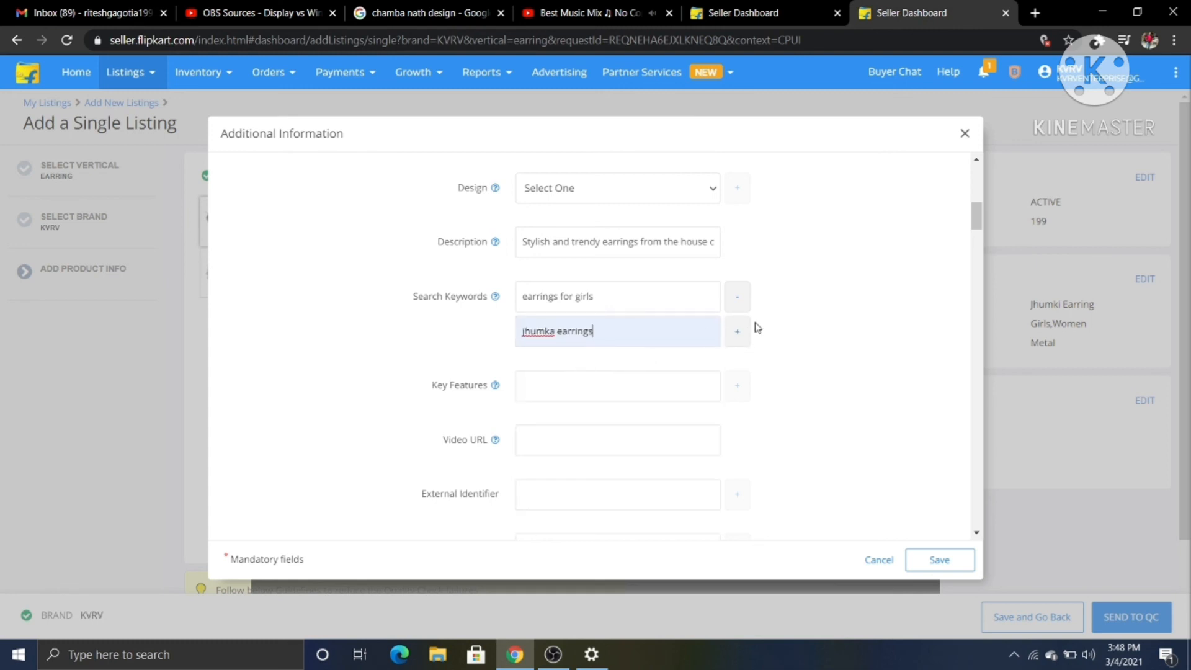
click(738, 333)
click(739, 334)
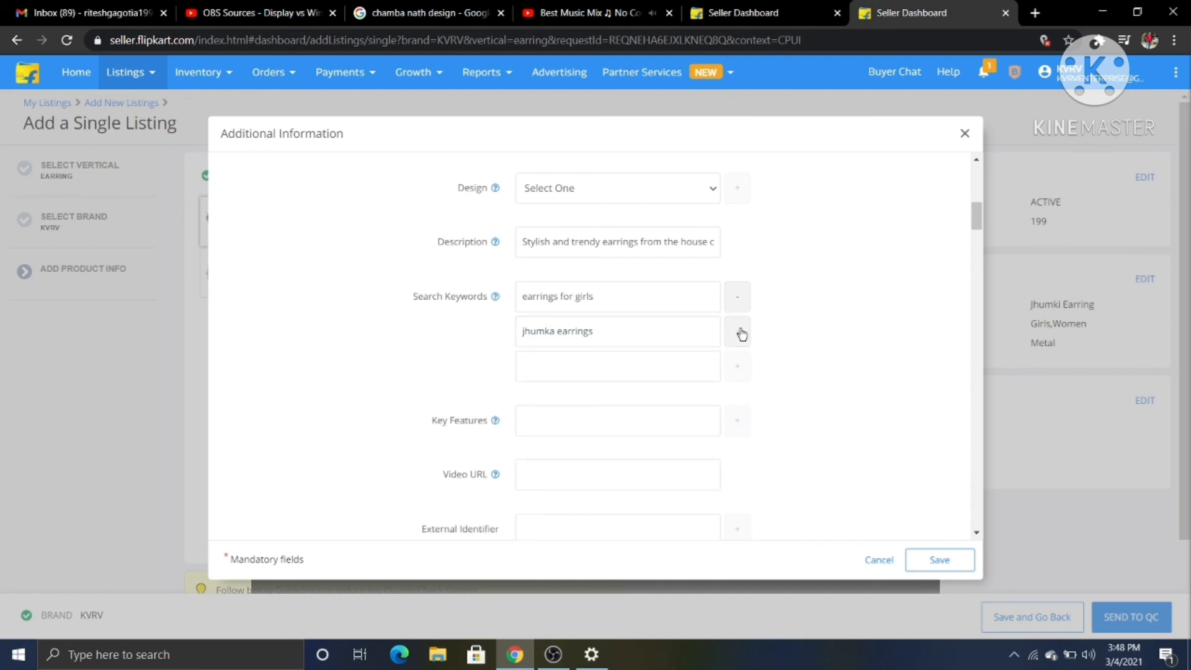
Add the further search keywords "traditional earrings artificial jewellery", "office wear earrings" and "party wear earrings for girls".
click(571, 378)
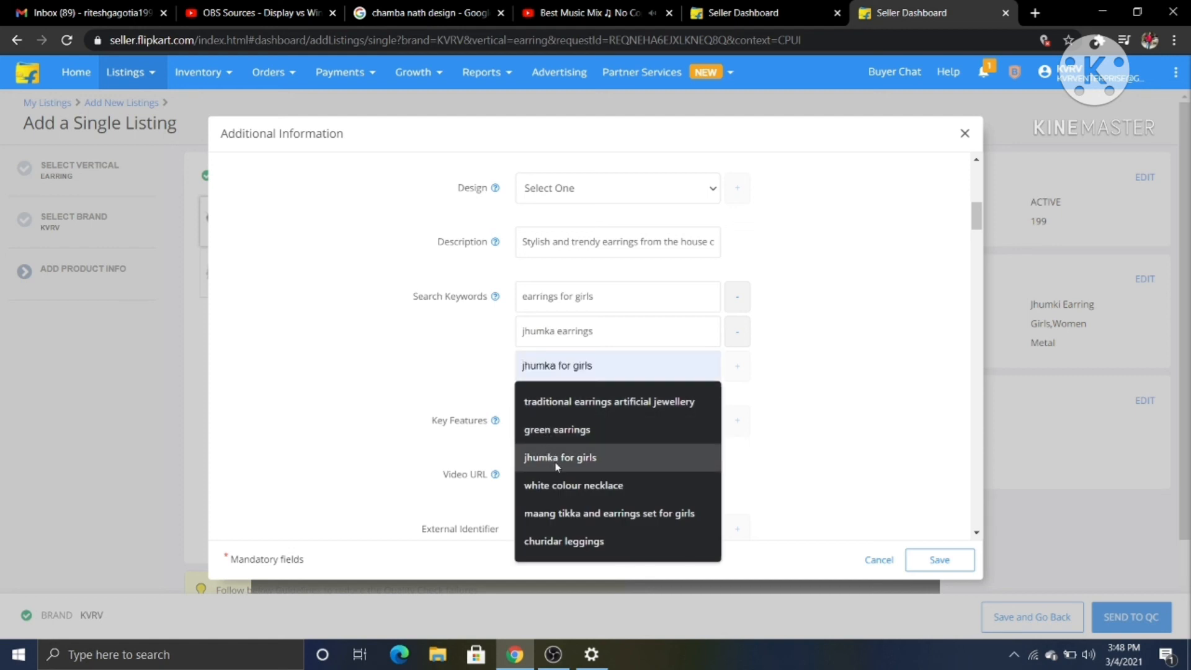
click(577, 405)
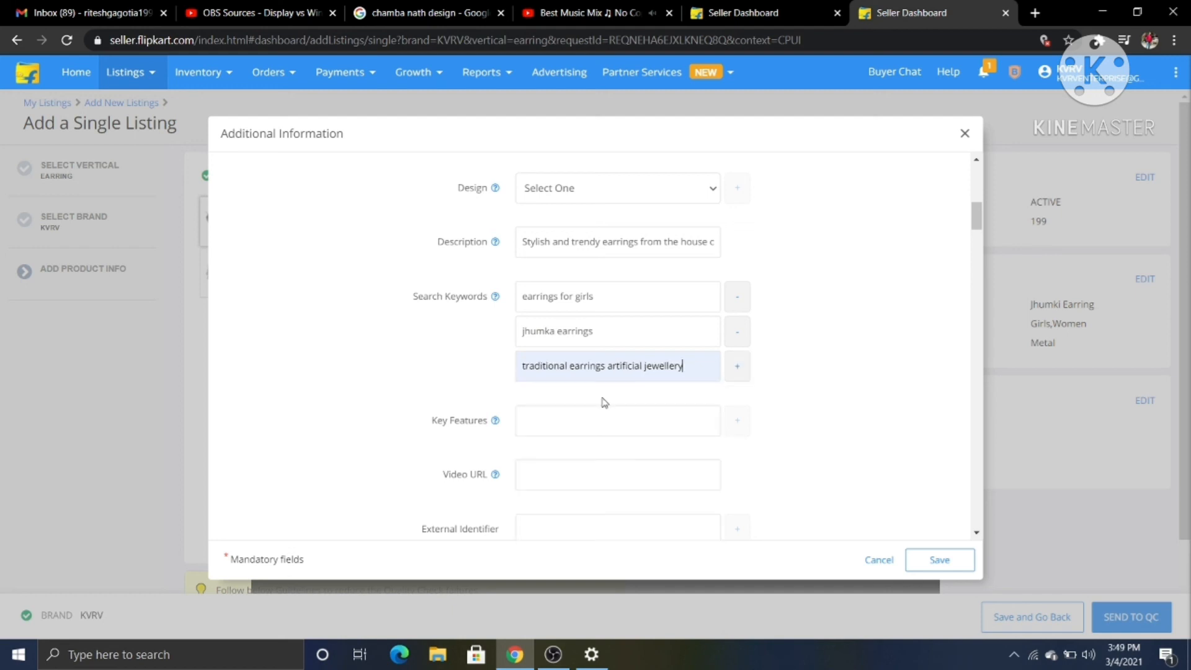
click(735, 370)
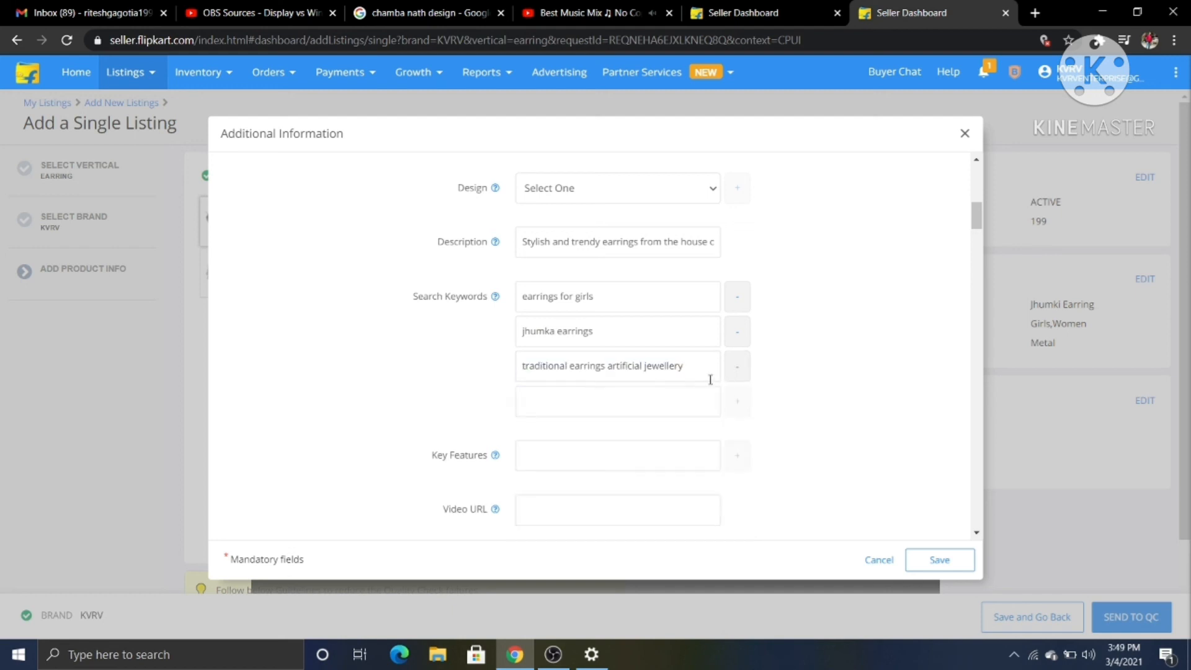
click(612, 404)
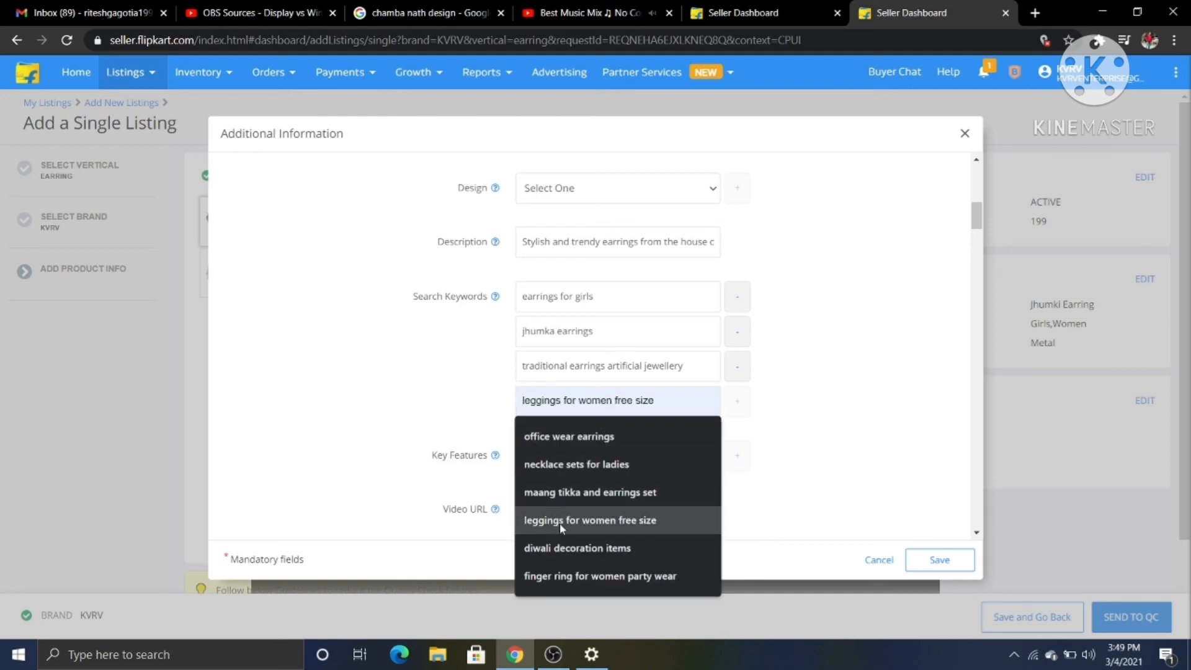
click(577, 439)
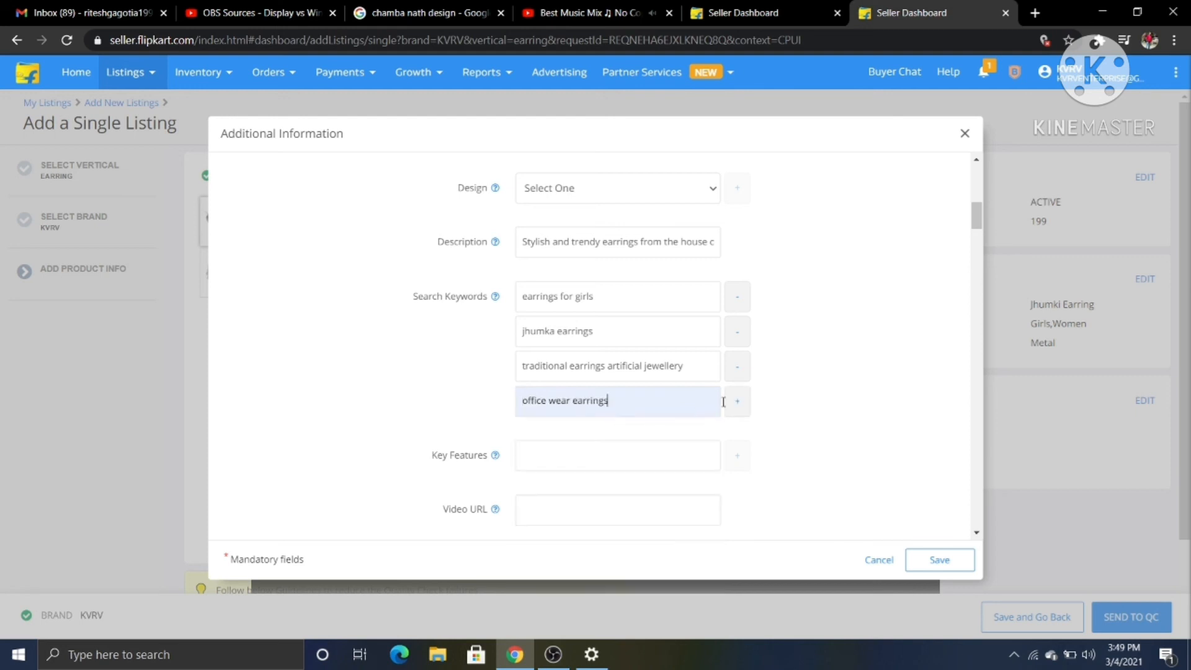
click(739, 407)
click(599, 451)
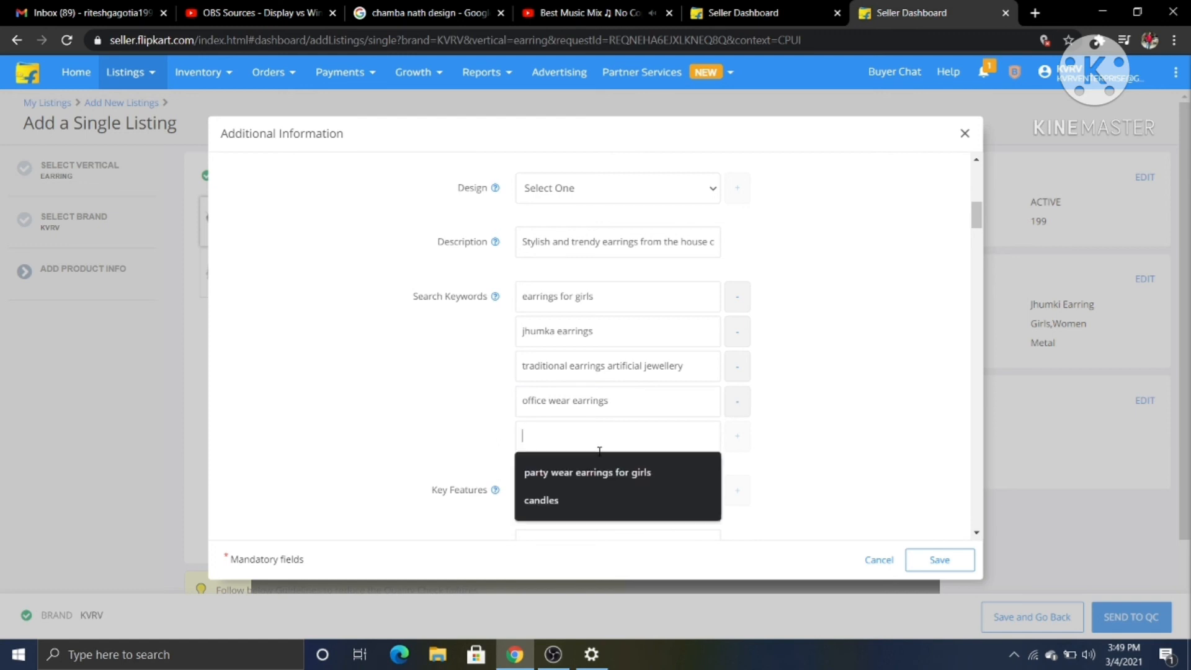
click(571, 477)
Fill in three key features: "party wear earrings for girls", "office wear earrings" and "earrings".
click(619, 491)
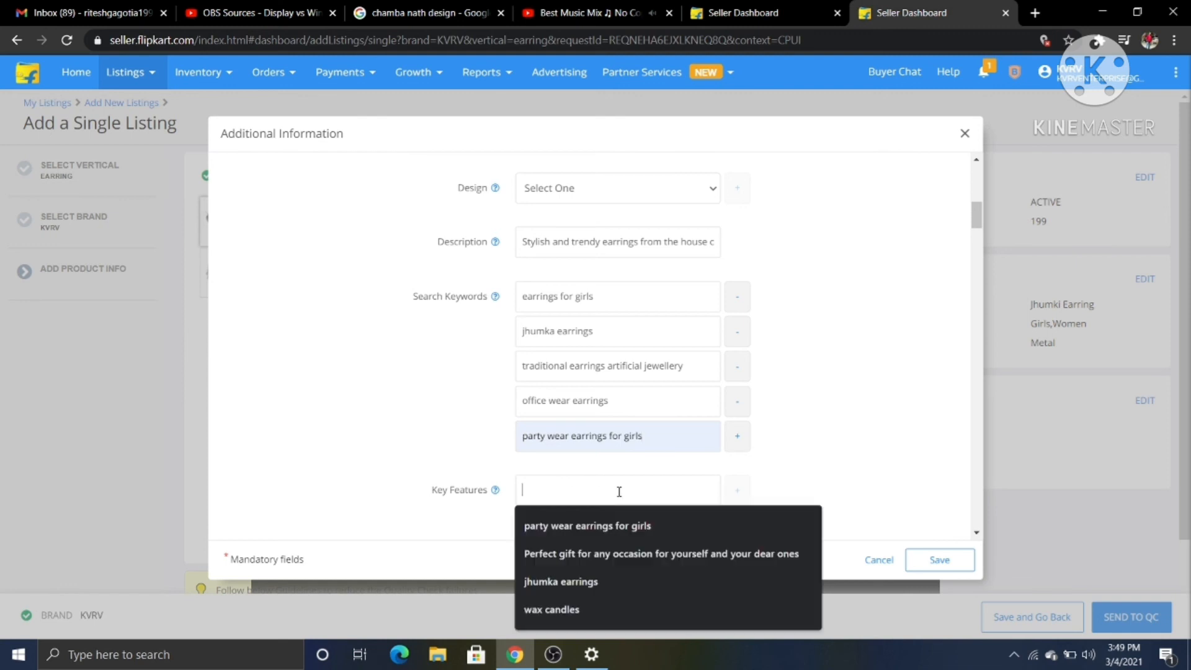
click(627, 525)
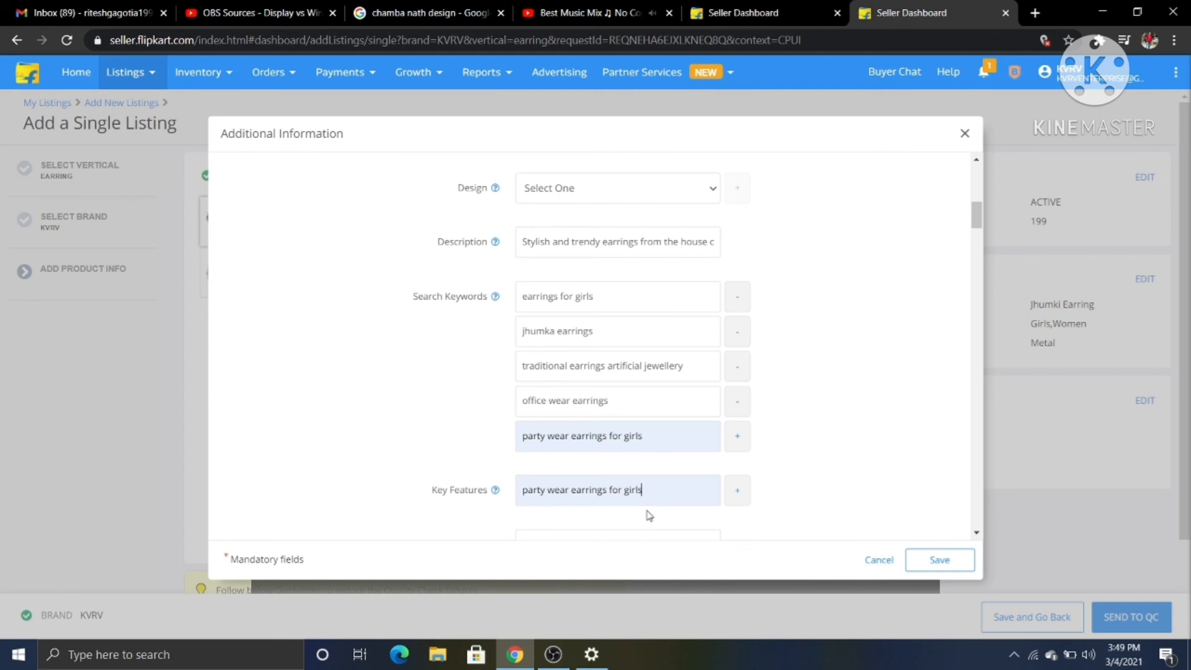
click(735, 491)
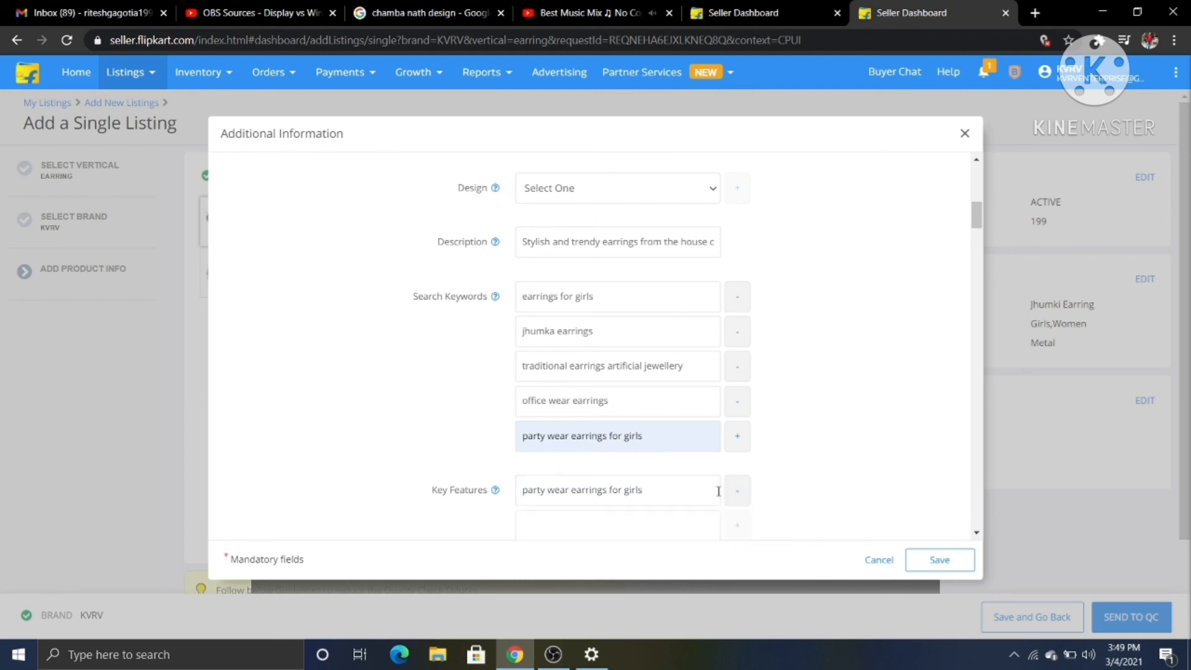
click(637, 524)
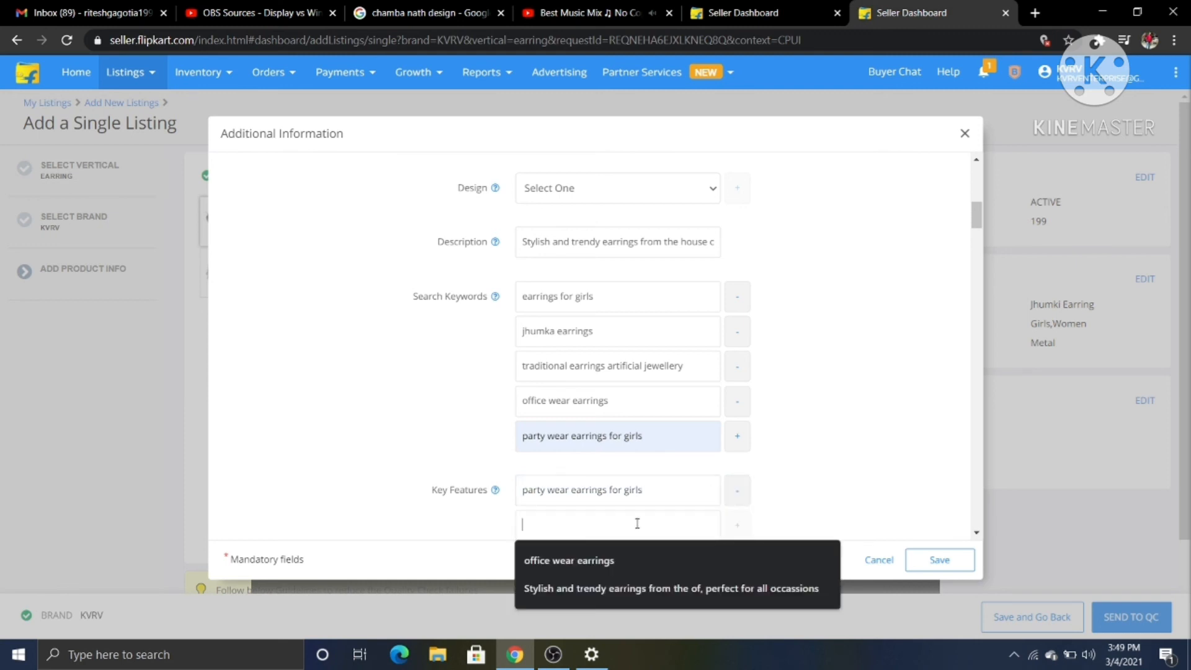
click(607, 562)
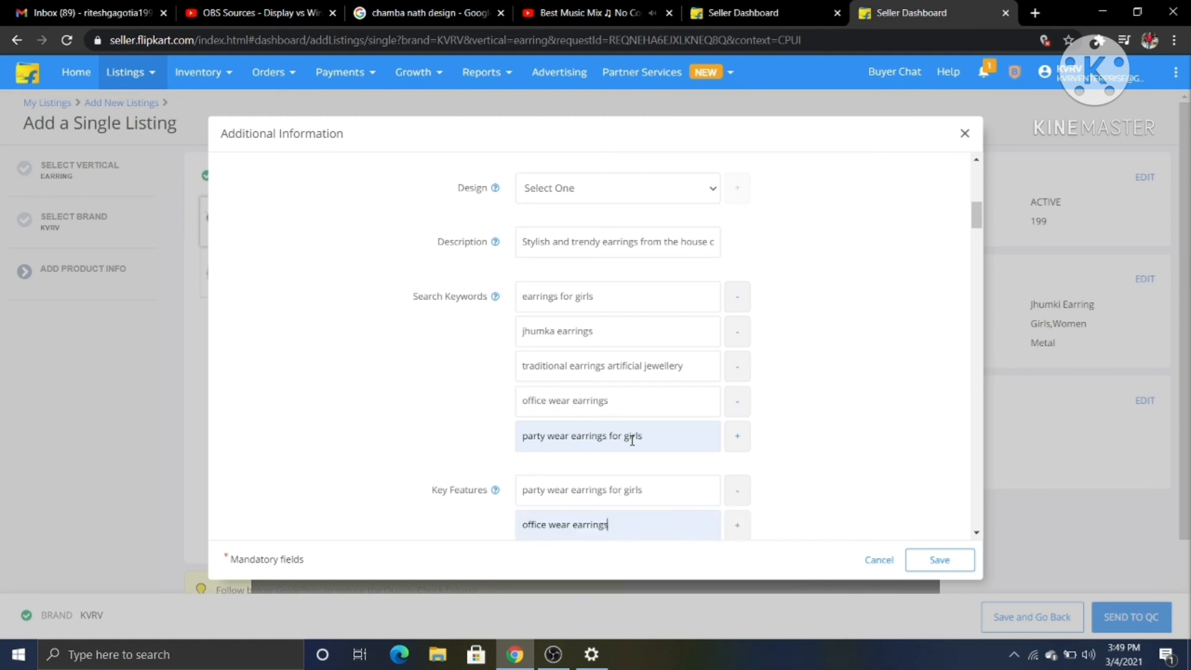
scroll(632, 441, down, 5)
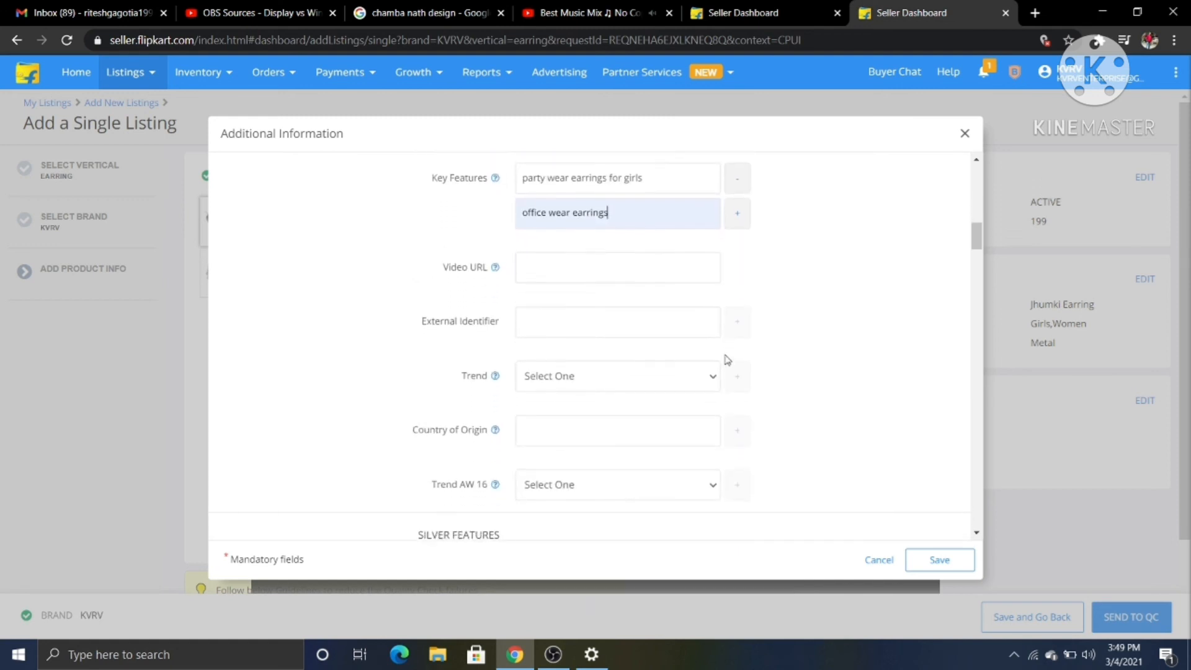
click(738, 217)
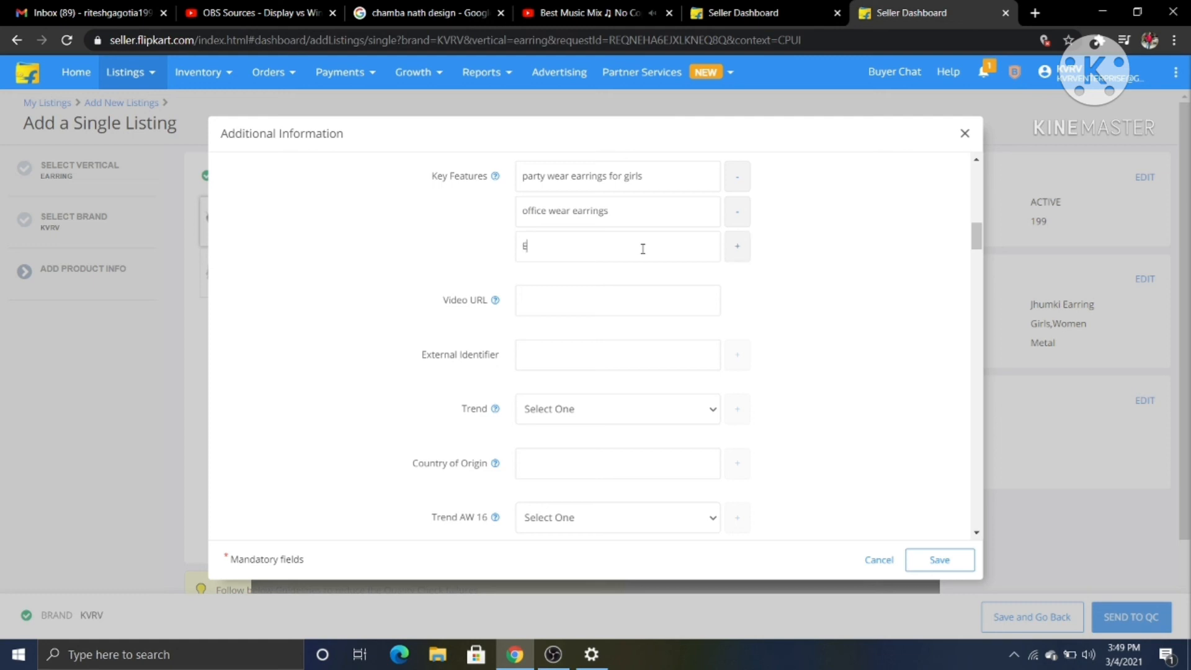
text(earring)
Save the additional information, leaving the remaining optional attributes blank, and send the listing to QC.
scroll(661, 390, down, 7)
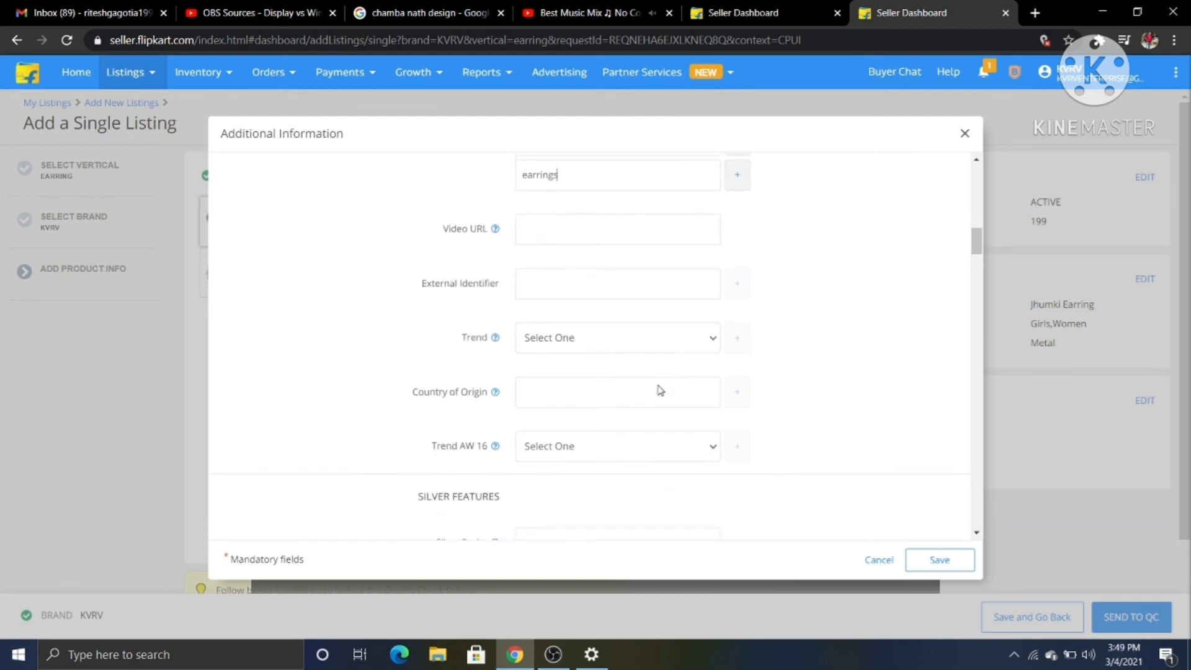
scroll(661, 390, down, 10)
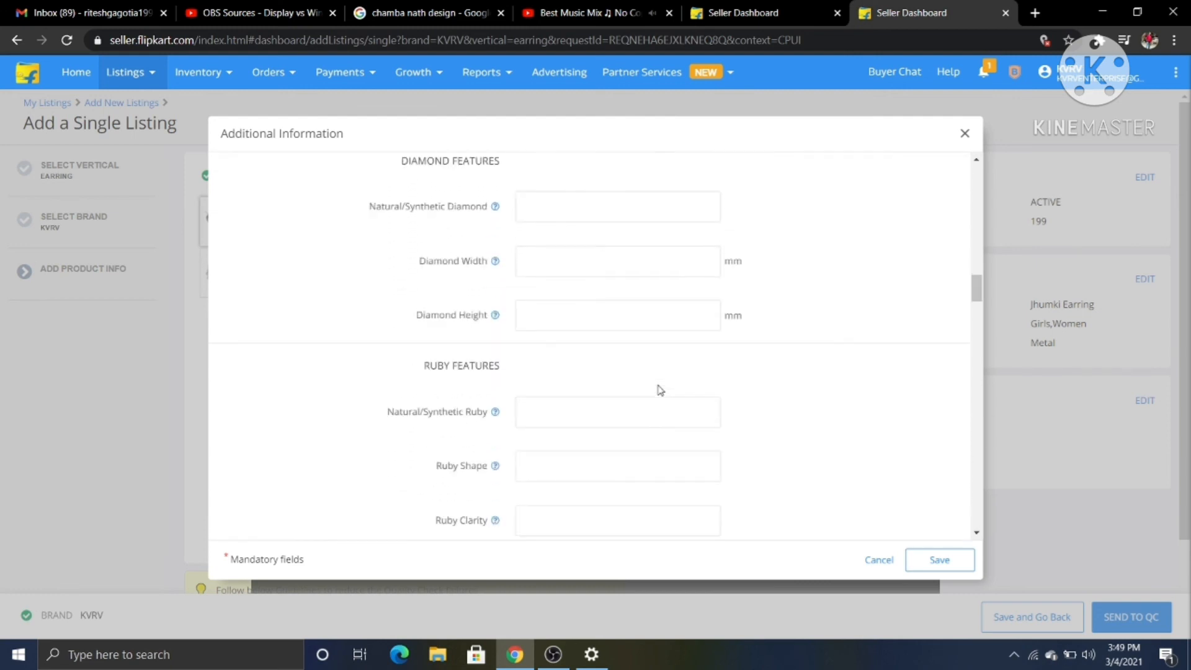
click(935, 572)
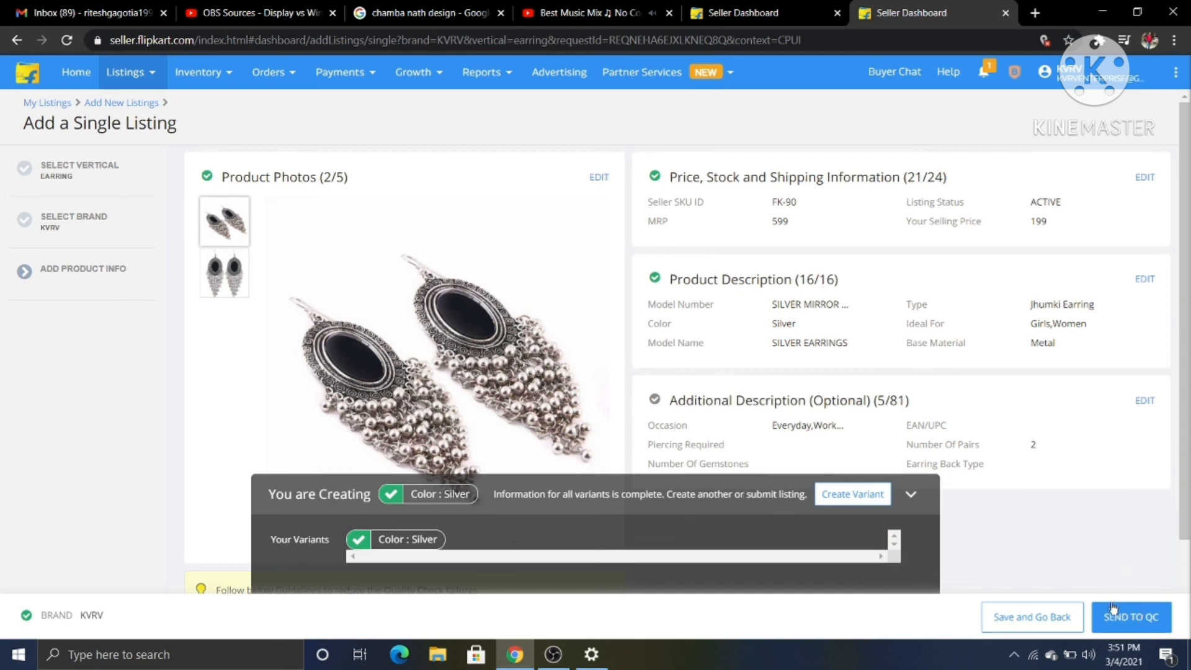
click(1143, 624)
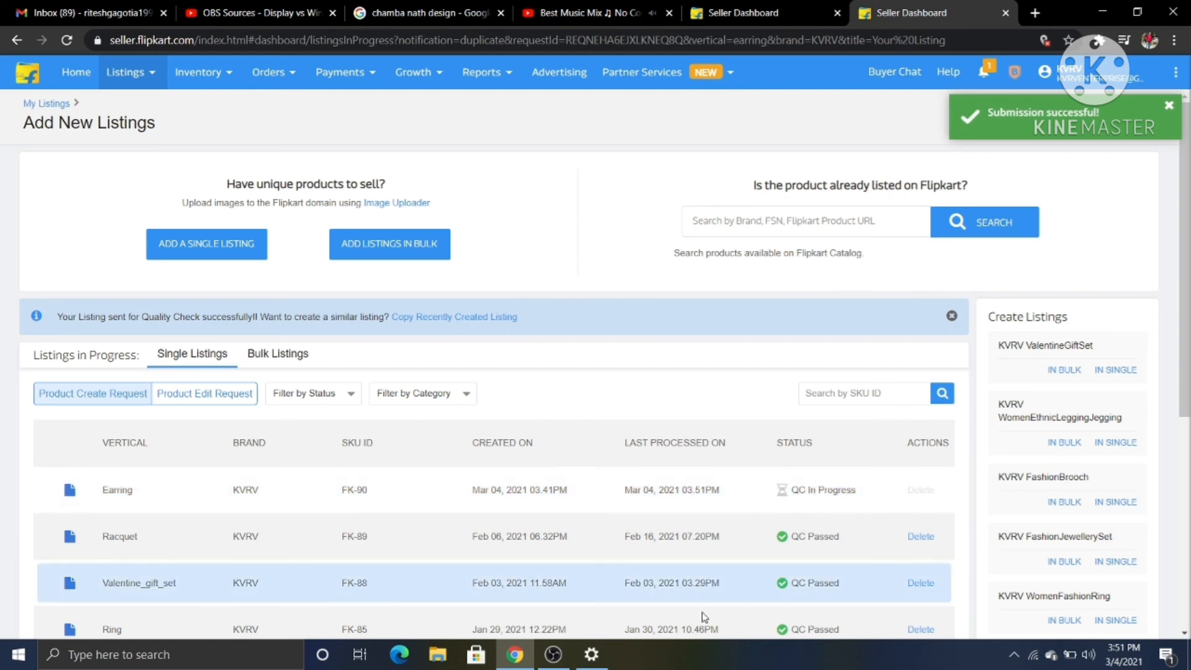
Go to the My Listings page to view the seller's active listings.
click(142, 90)
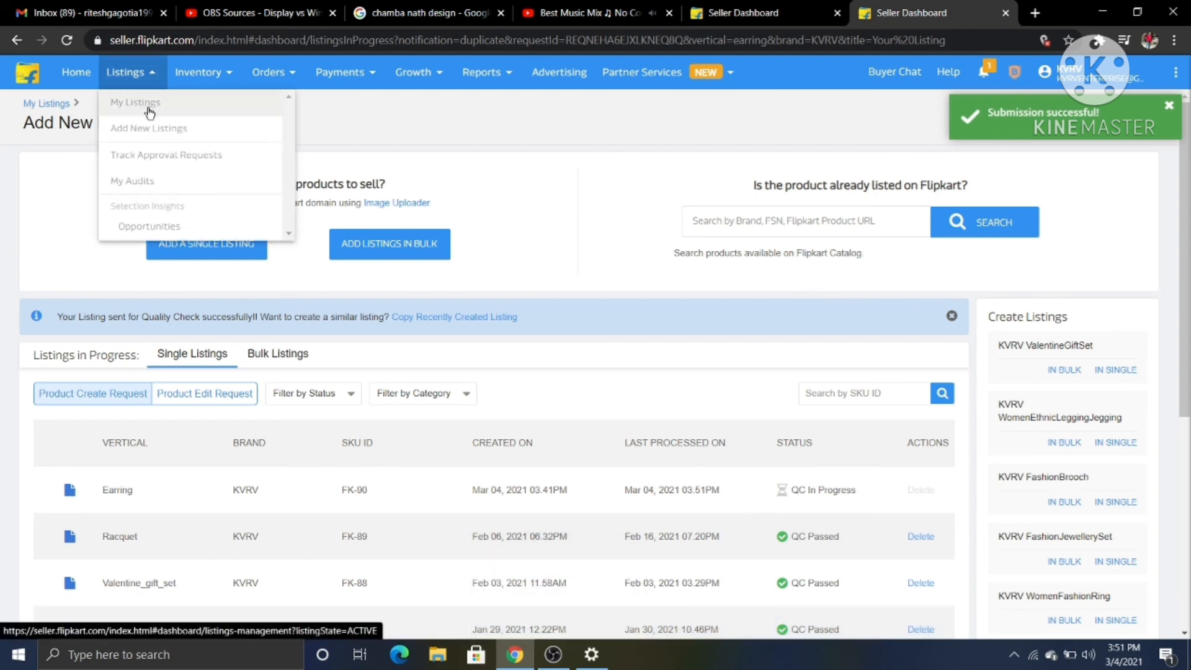
click(148, 111)
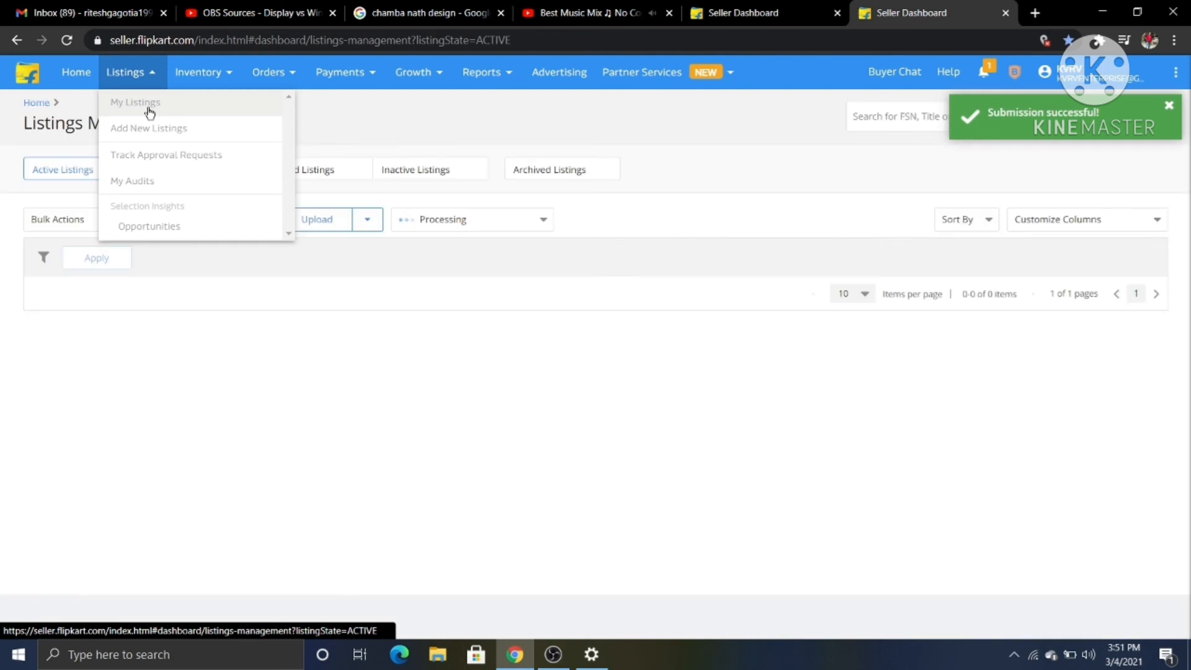